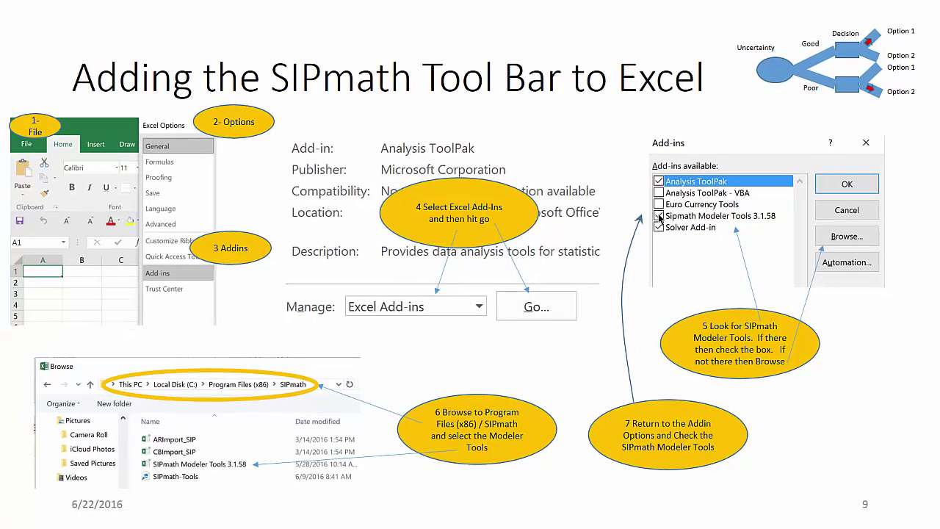
{"action": "key", "text": "Page_Up"}
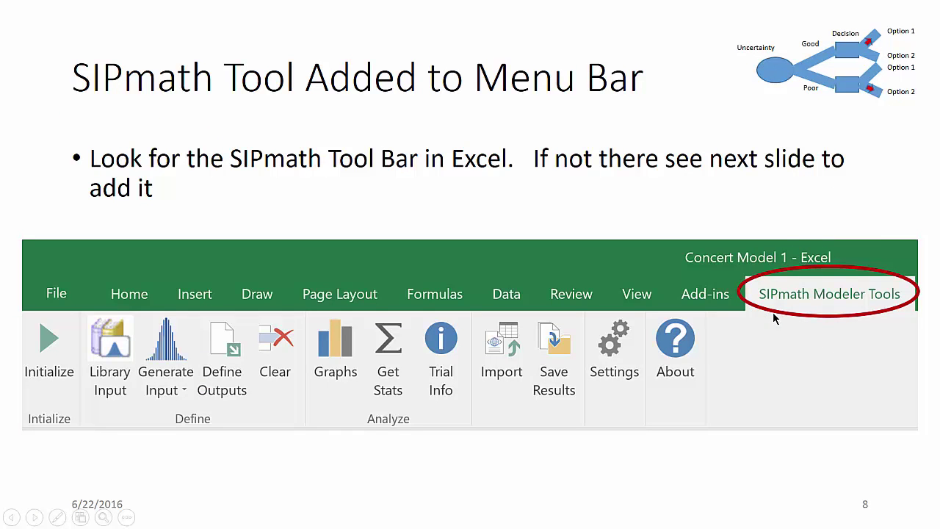
{"action": "key", "text": "Page_Down"}
{"action": "key", "text": "Page_Down"}
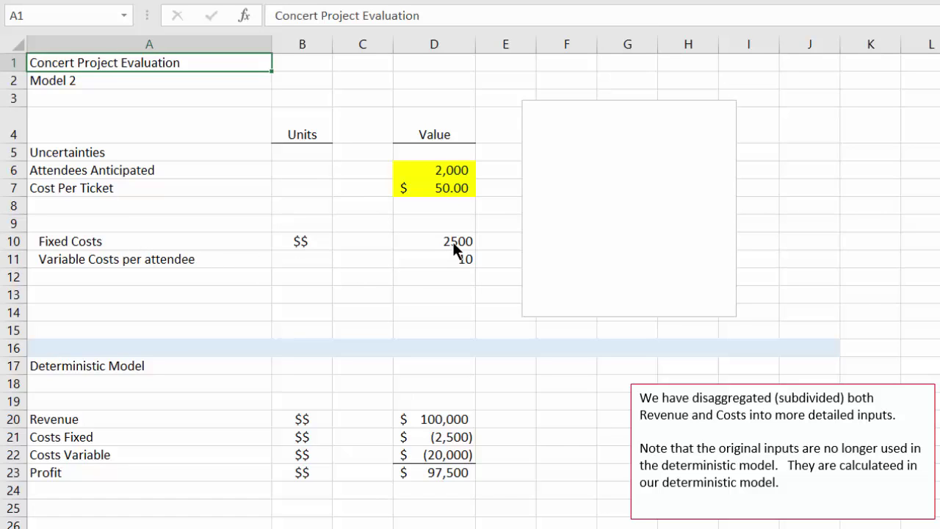
Copy the $$ unit from Fixed Costs in B10 to Variable Costs per attendee in B11
{"action": "left_click", "coordinate": [160, 262]}
{"action": "left_click", "coordinate": [293, 240]}
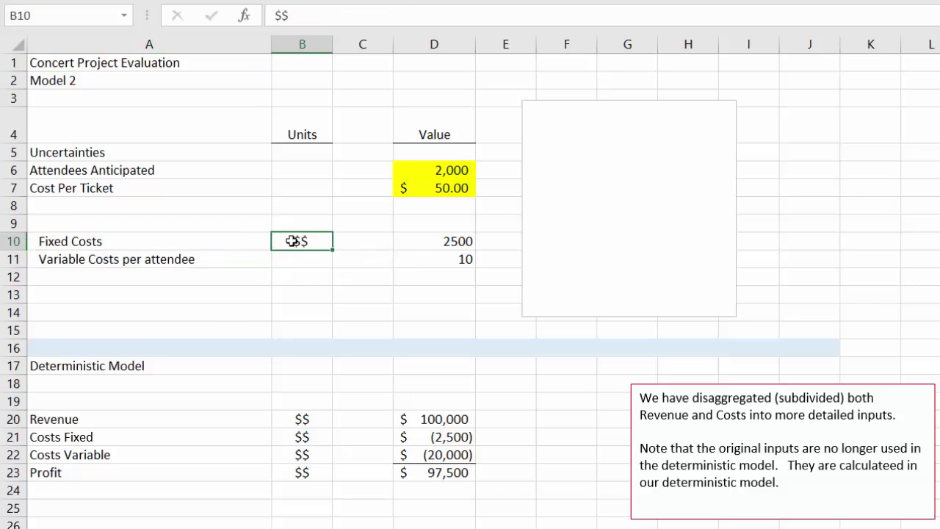
{"action": "key", "text": "ctrl+c"}
{"action": "key", "text": "Down"}
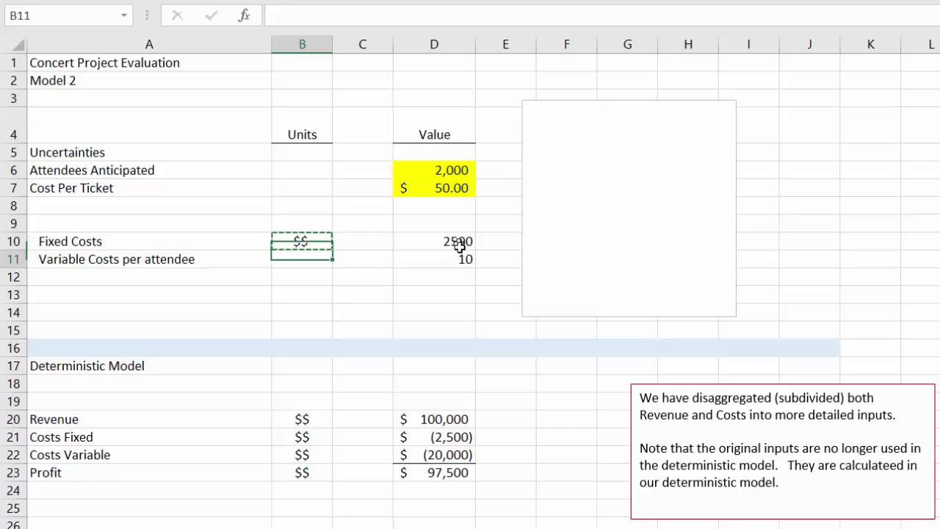
{"action": "key", "text": "ctrl+v"}
Examine which input cells the Revenue formula in D20 and the Costs Variable formula in D22 refer to
{"action": "key", "text": "Down"}
{"action": "key", "text": "Down"}
{"action": "key", "text": "Down"}
{"action": "key", "text": "Down"}
{"action": "key", "text": "Down"}
{"action": "key", "text": "Down"}
{"action": "key", "text": "Down"}
{"action": "key", "text": "Down"}
{"action": "key", "text": "Down"}
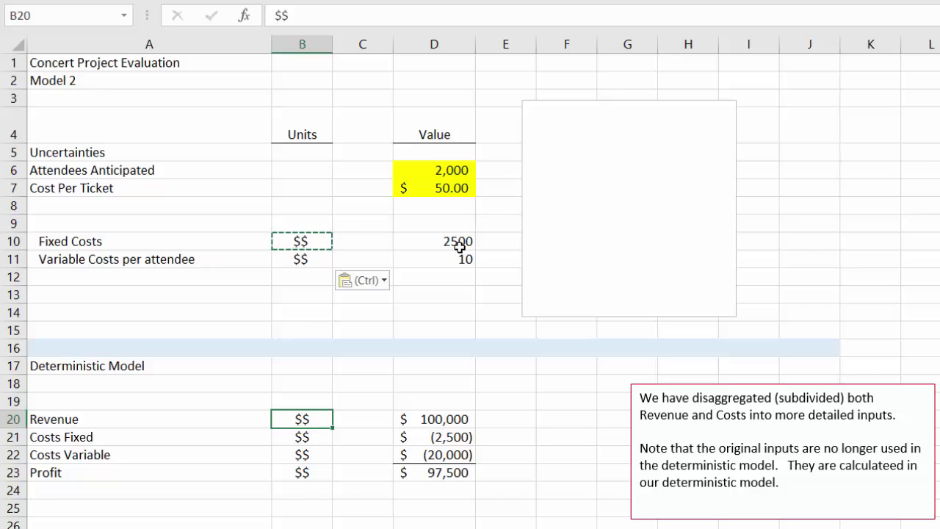
{"action": "key", "text": "Right"}
{"action": "key", "text": "Right"}
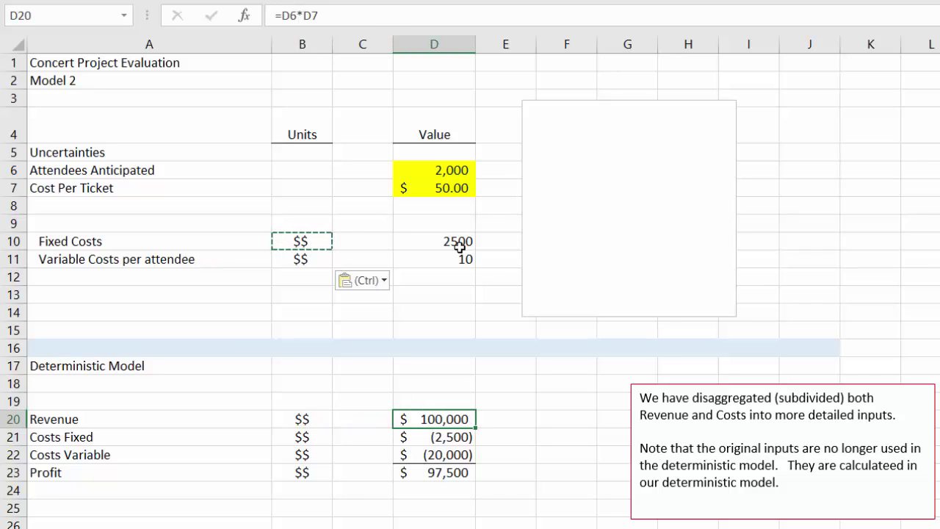
{"action": "left_click", "coordinate": [303, 14]}
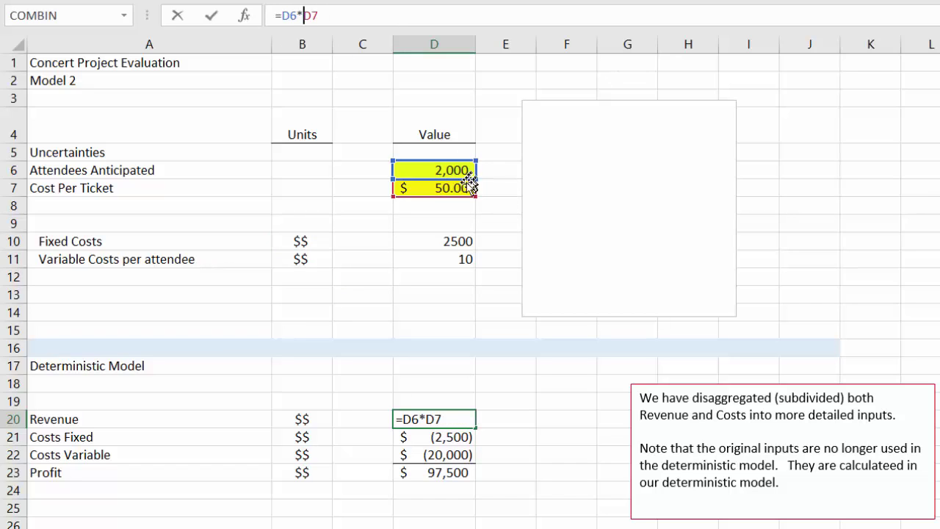
{"action": "key", "text": "Escape"}
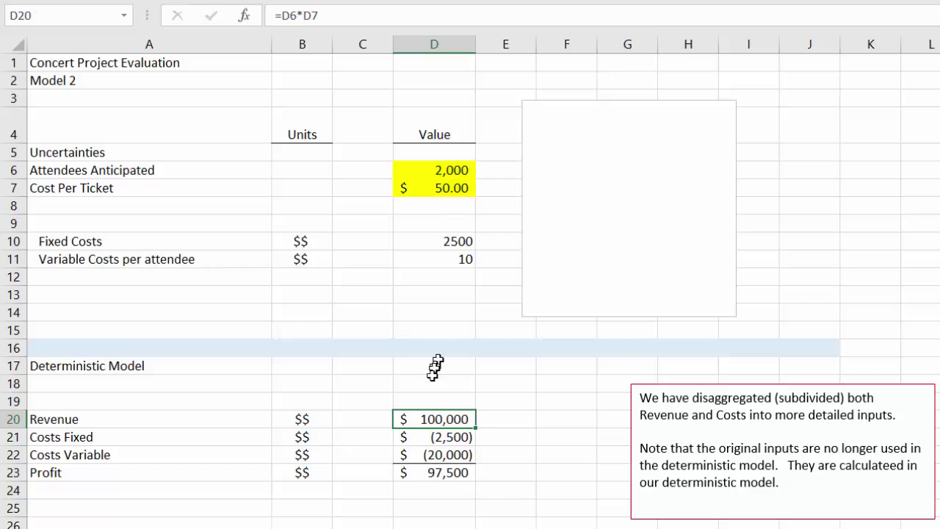
{"action": "left_click", "coordinate": [426, 454]}
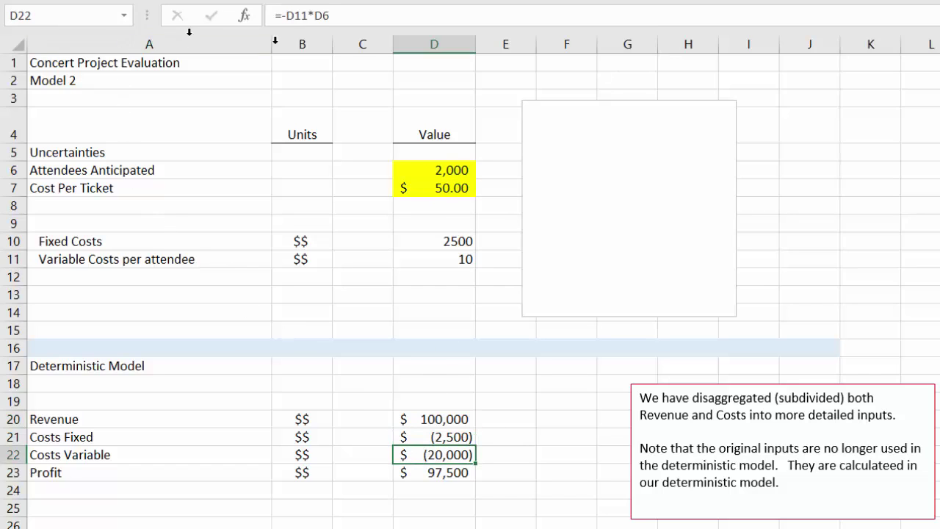
{"action": "left_click", "coordinate": [301, 15]}
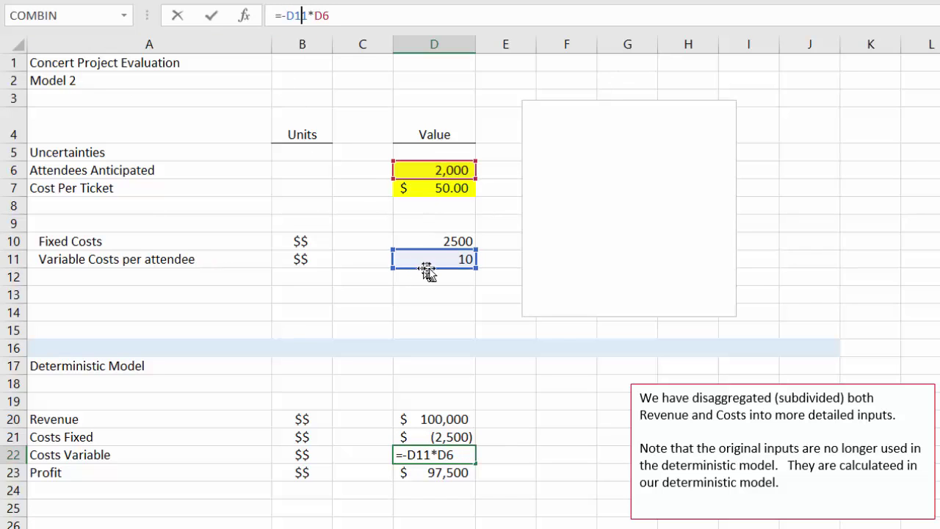
{"action": "key", "text": "ctrl+Return"}
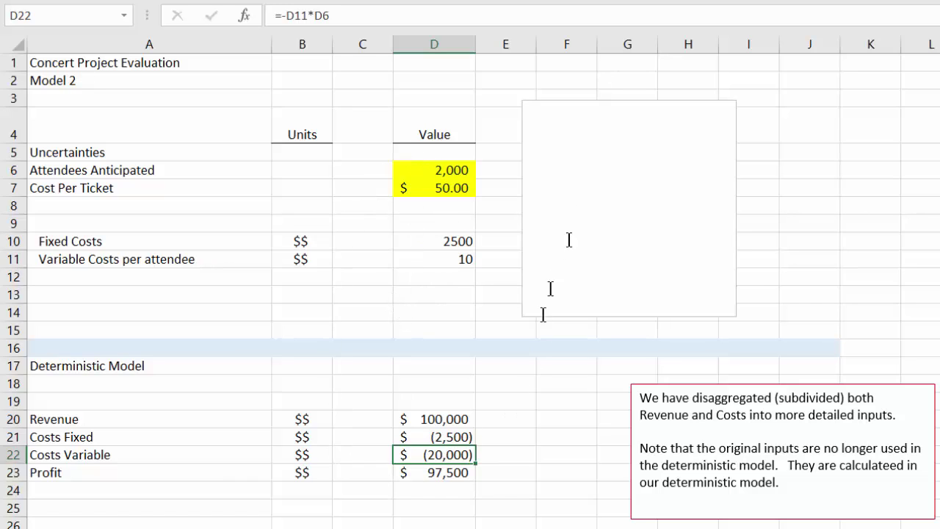
Move the blank text box clear of columns F to H and review the Min, Max and Most Likely attendee estimates
{"action": "left_click", "coordinate": [556, 101]}
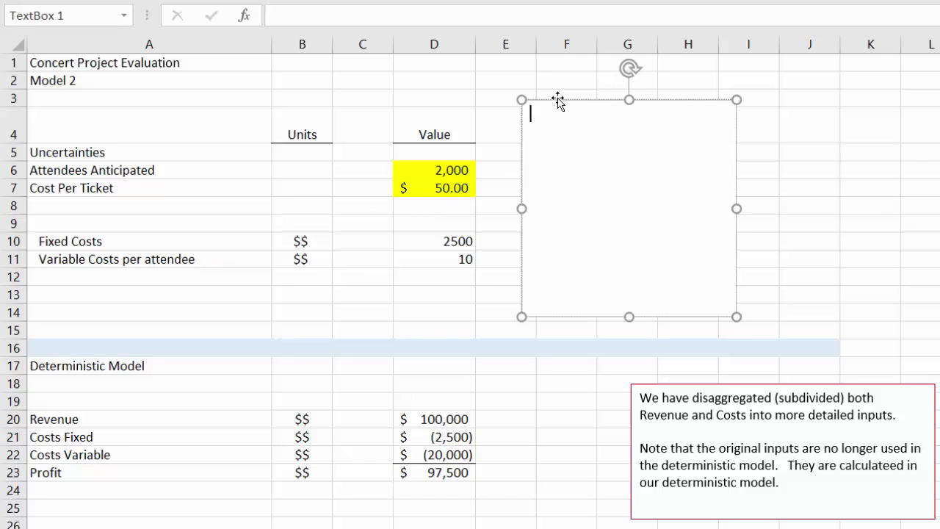
{"action": "left_click_drag", "start_coordinate": [557, 101], "coordinate": [822, 94]}
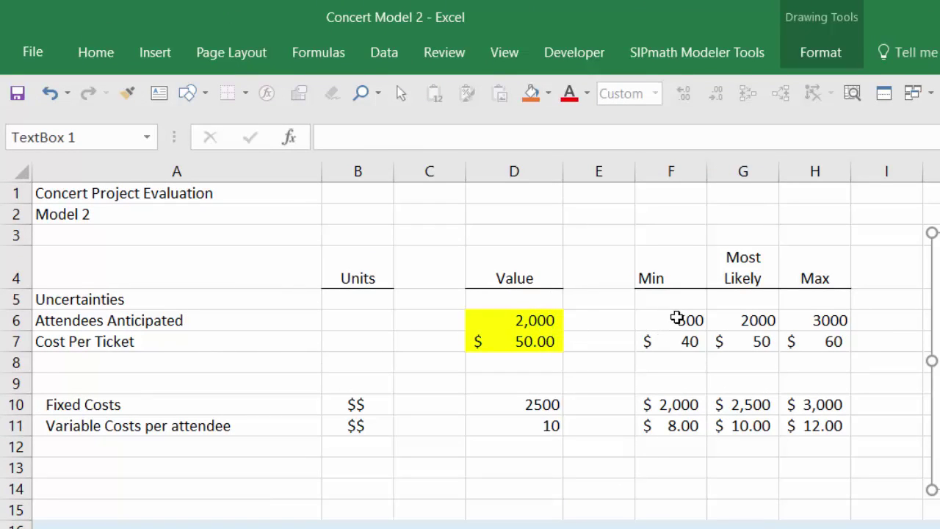
{"action": "left_click", "coordinate": [676, 317]}
{"action": "left_click", "coordinate": [825, 321]}
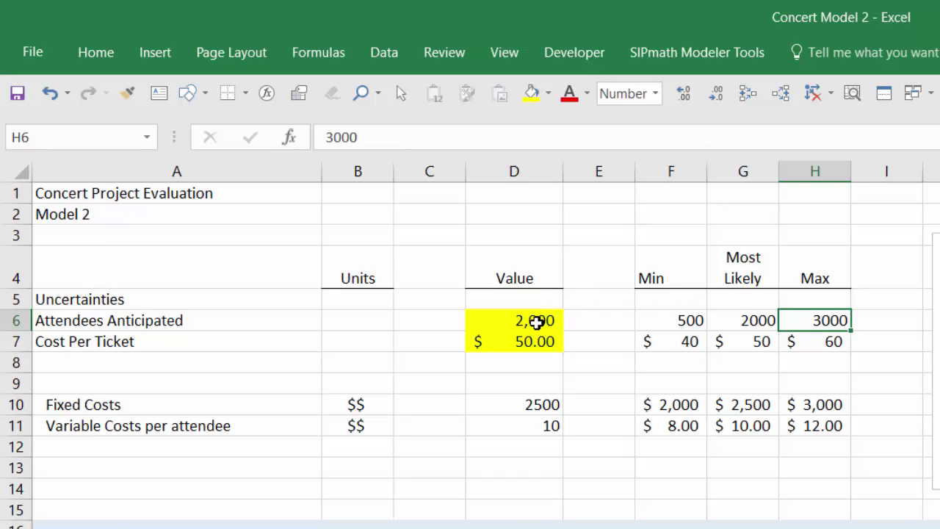
{"action": "left_click", "coordinate": [723, 323]}
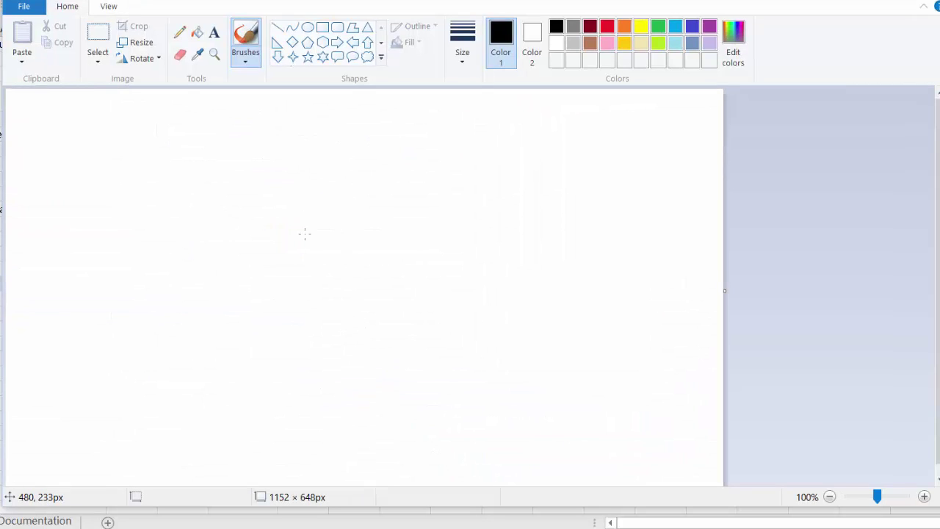
Sketch black L-shaped chart axes on the blank Paint canvas using the Pencil with the thickest line size
{"action": "left_click", "coordinate": [180, 32]}
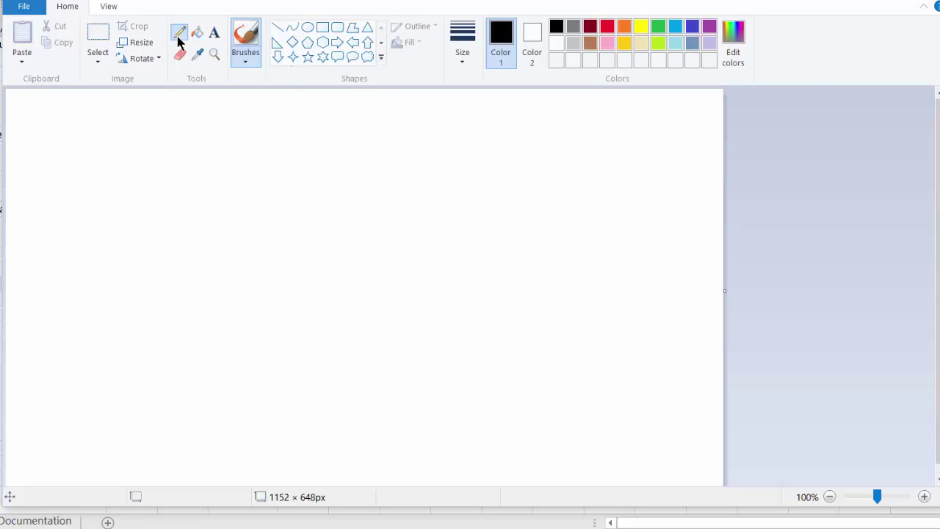
{"action": "left_click", "coordinate": [469, 41]}
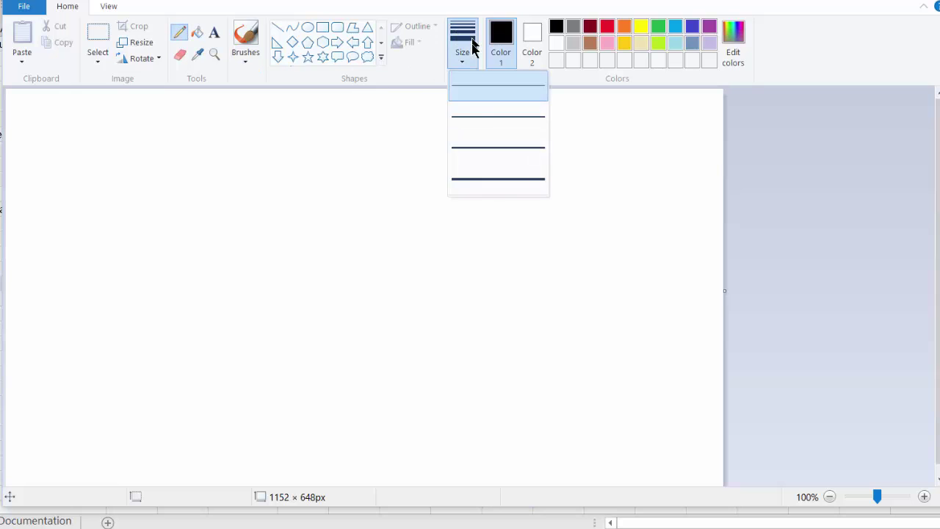
{"action": "left_click", "coordinate": [483, 178]}
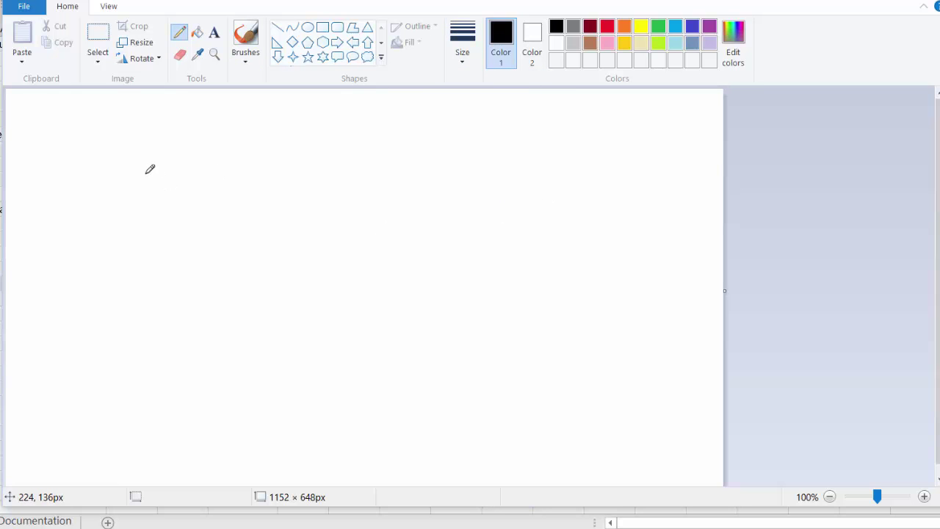
{"action": "mouse_move", "coordinate": [143, 172]}
{"action": "left_mouse_down"}
{"action": "mouse_move", "coordinate": [162, 389]}
{"action": "mouse_move", "coordinate": [490, 384]}
{"action": "left_mouse_up"}
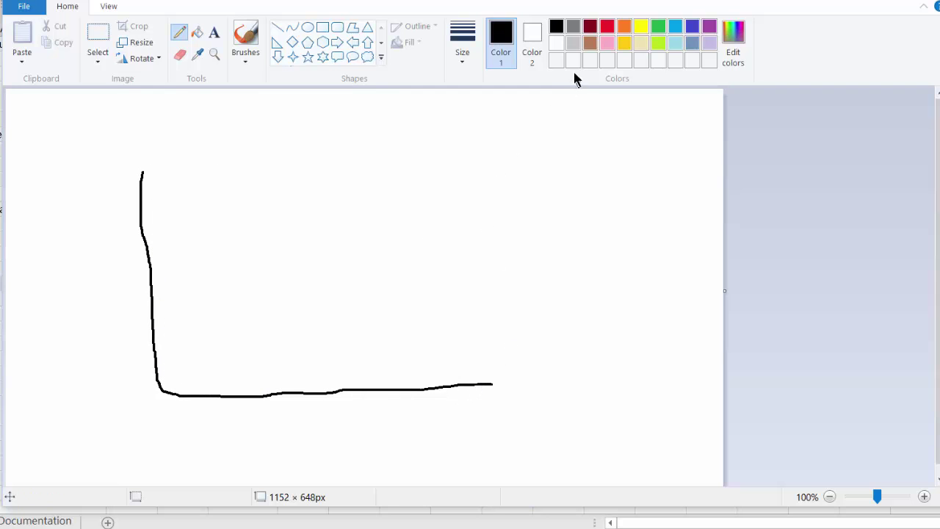
Draw a red triangular distribution rising from the horizontal axis to a peak and back down, and return to the Excel workbook
{"action": "left_click", "coordinate": [608, 26]}
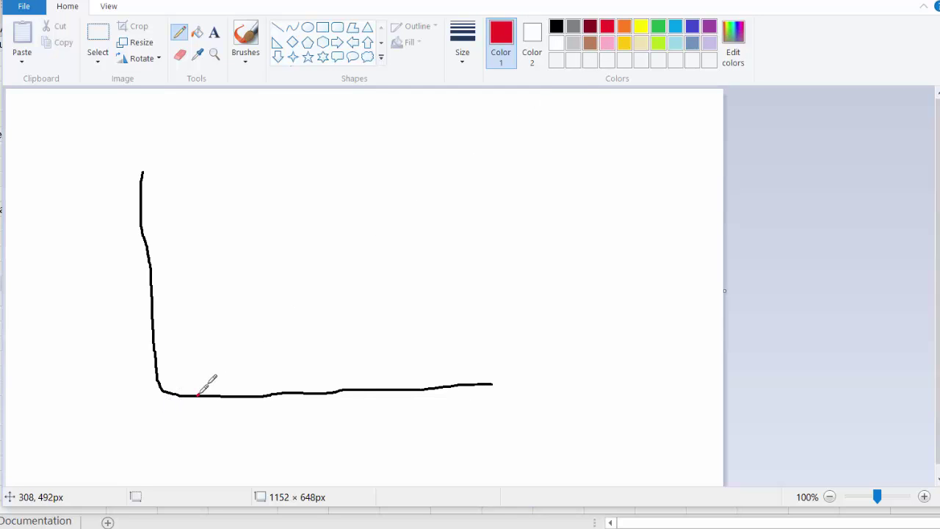
{"action": "mouse_move", "coordinate": [199, 394]}
{"action": "left_mouse_down"}
{"action": "mouse_move", "coordinate": [290, 274]}
{"action": "mouse_move", "coordinate": [305, 233]}
{"action": "mouse_move", "coordinate": [507, 372]}
{"action": "left_mouse_up"}
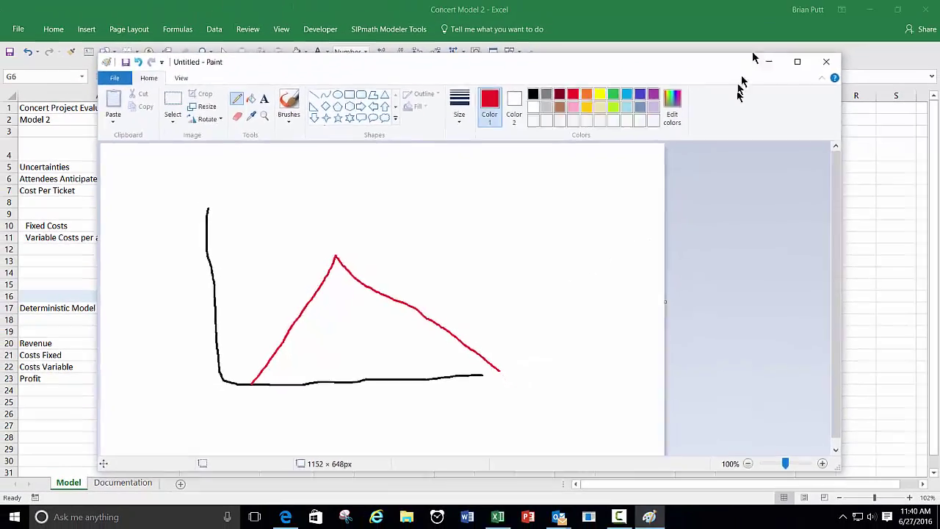
{"action": "left_click", "coordinate": [770, 60]}
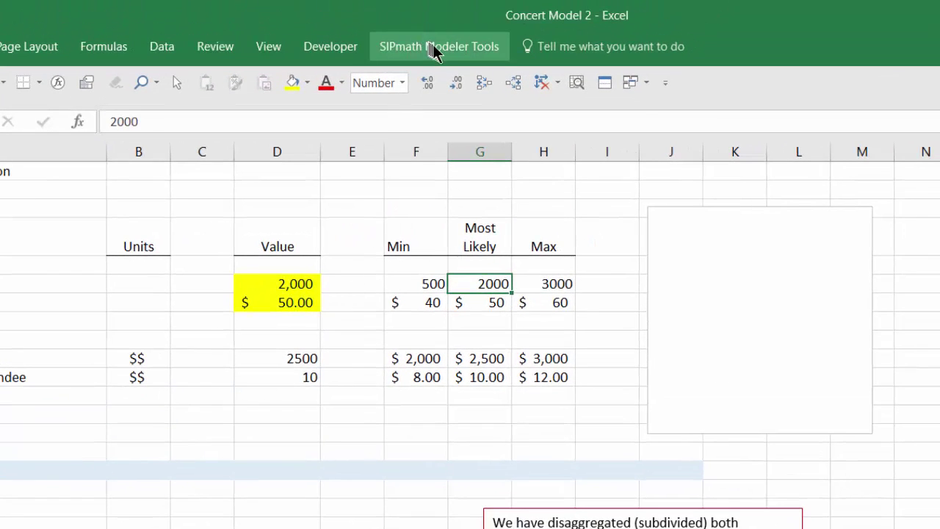
Initialize the SIPmath model in Generate Mode with 1000 trials and a default of 21 bins, accepting automatic recalculation
{"action": "left_click", "coordinate": [426, 46]}
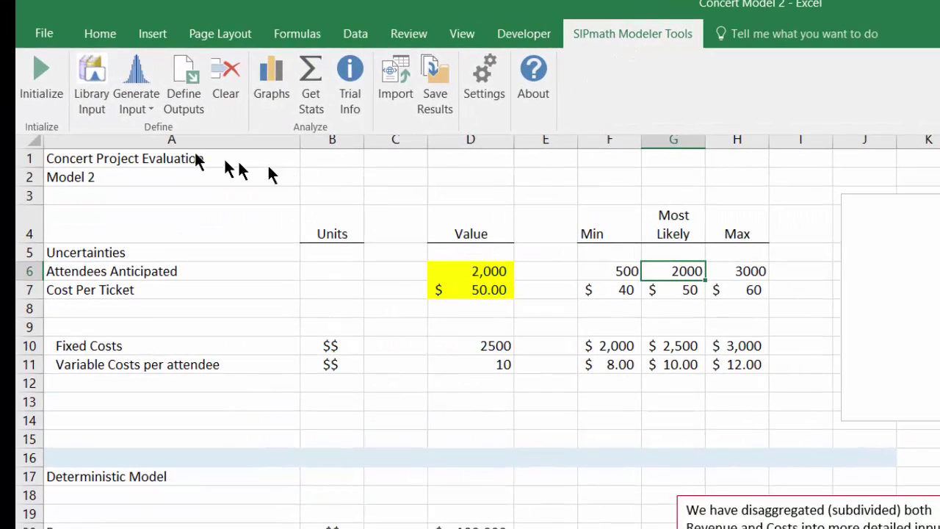
{"action": "left_click", "coordinate": [42, 73]}
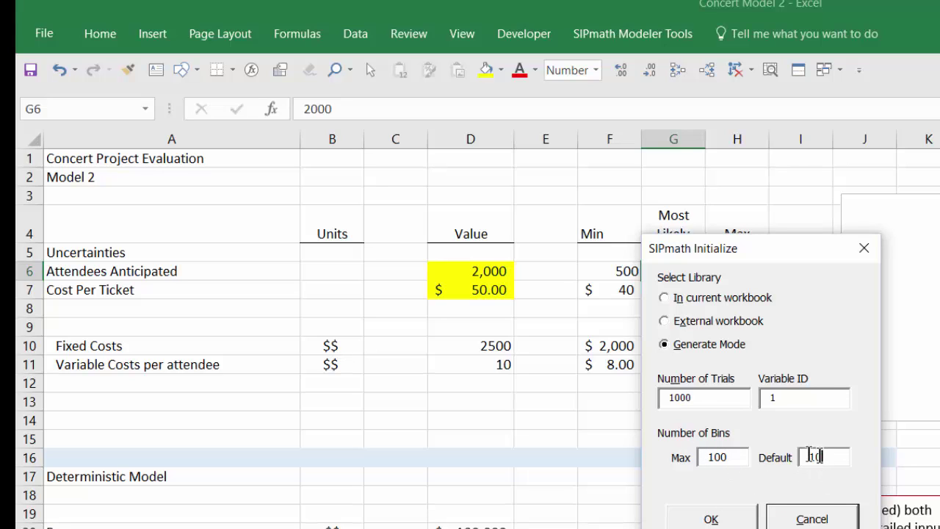
{"action": "left_click_drag", "start_coordinate": [811, 455], "coordinate": [793, 454]}
{"action": "type", "text": "21"}
{"action": "left_click", "coordinate": [711, 518]}
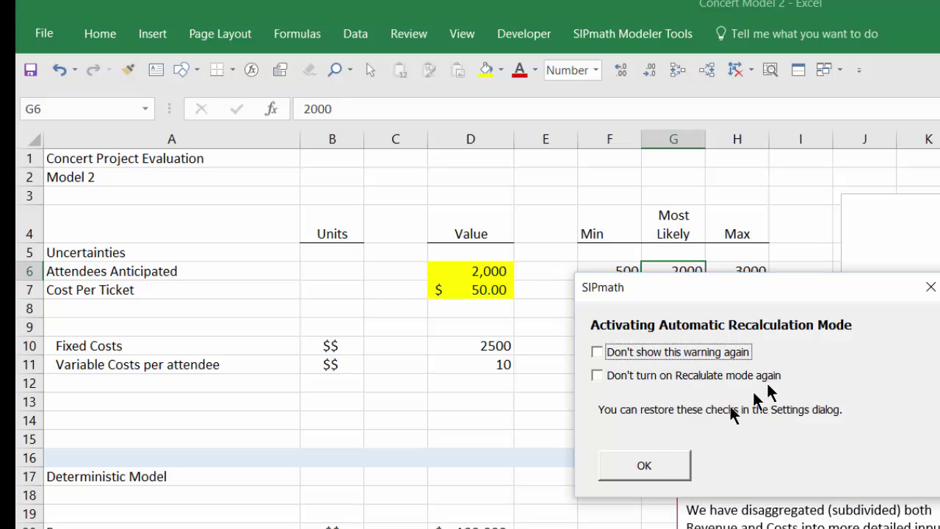
{"action": "left_click", "coordinate": [643, 467]}
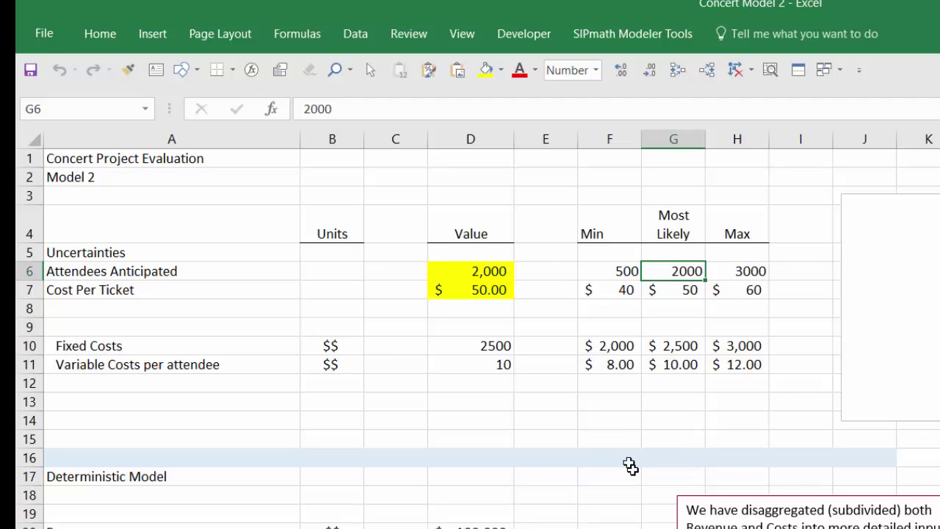
Turn off Create Charts by Default in the SIPmath settings
{"action": "left_click", "coordinate": [607, 35]}
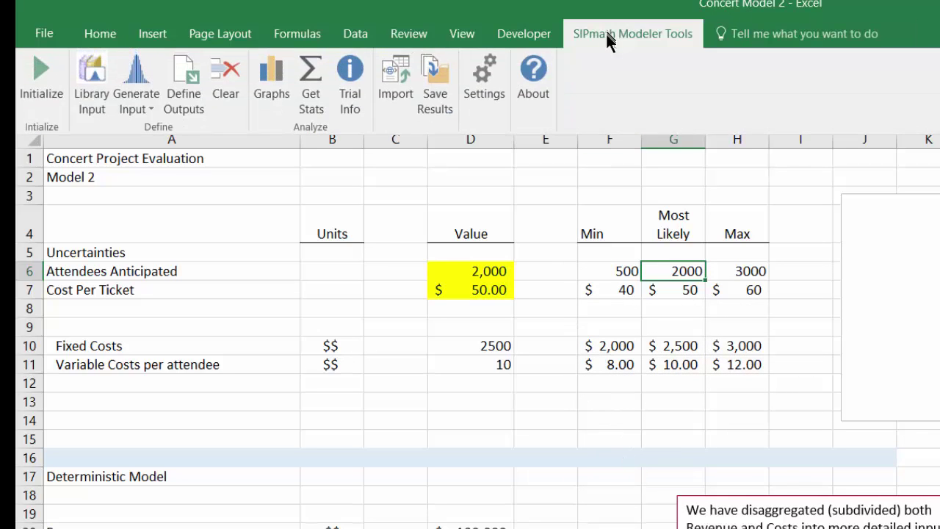
{"action": "left_click", "coordinate": [483, 74]}
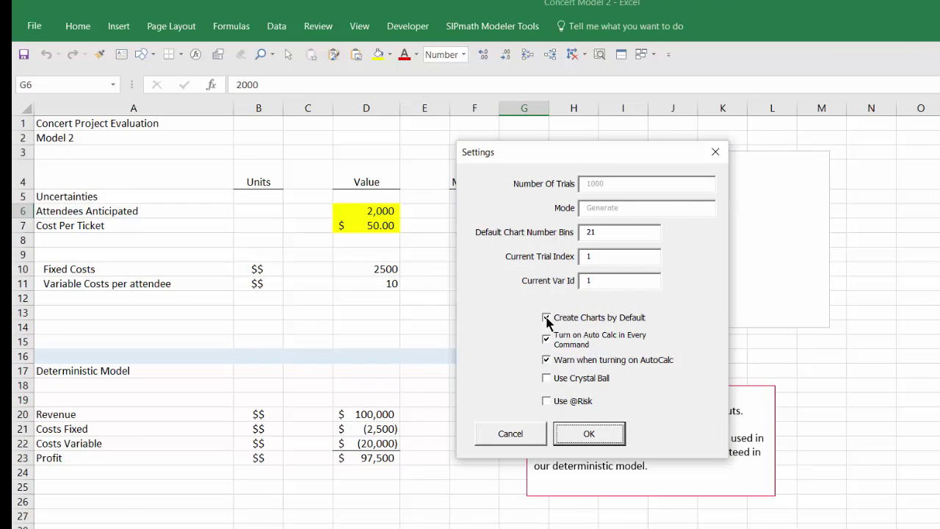
{"action": "left_click", "coordinate": [546, 319]}
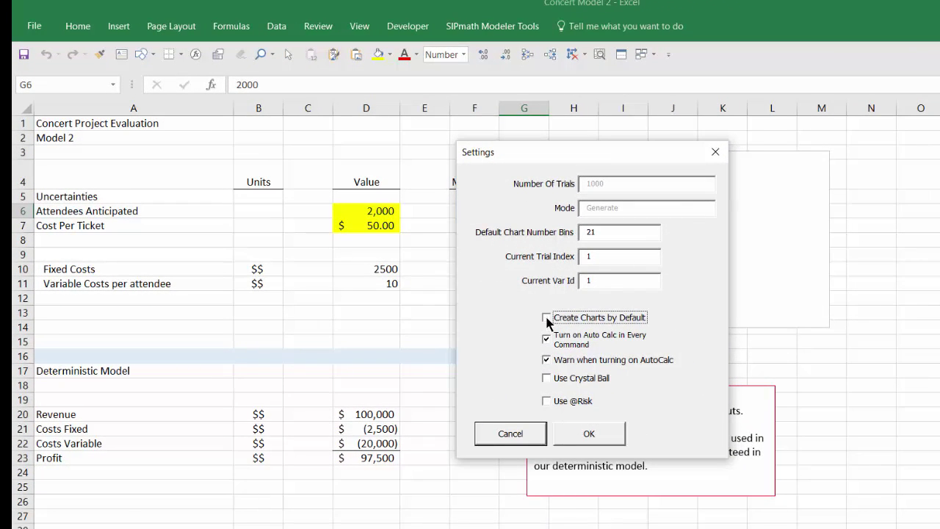
{"action": "left_click", "coordinate": [589, 434]}
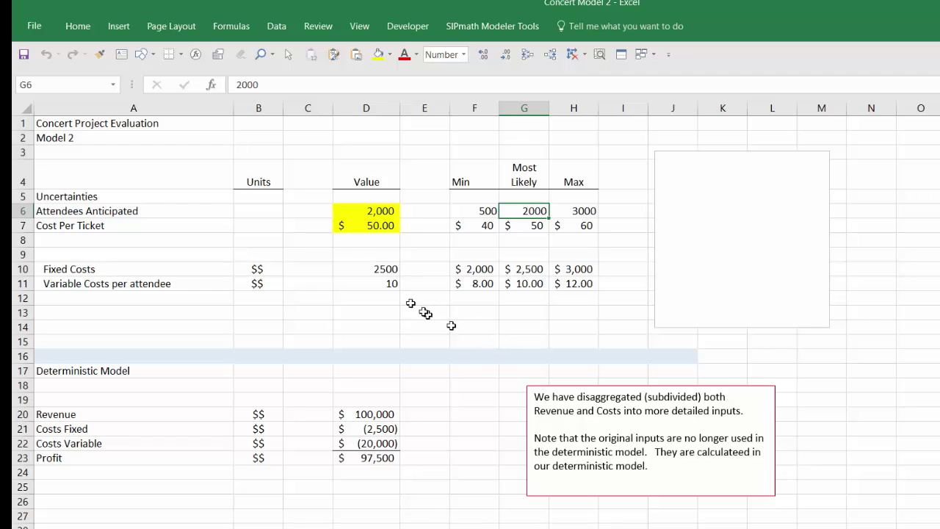
Move the blank text box farther from the Max column so that it starts in column M
{"action": "left_click", "coordinate": [424, 179]}
{"action": "left_click", "coordinate": [686, 153]}
{"action": "left_click_drag", "start_coordinate": [686, 151], "coordinate": [866, 155]}
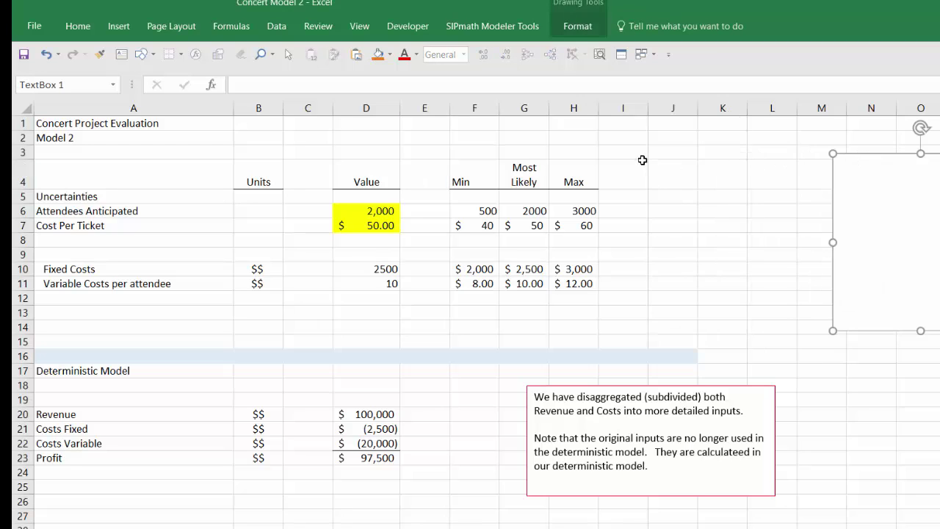
Enter the column heading "Random Number" in cell J4
{"action": "left_click", "coordinate": [679, 172]}
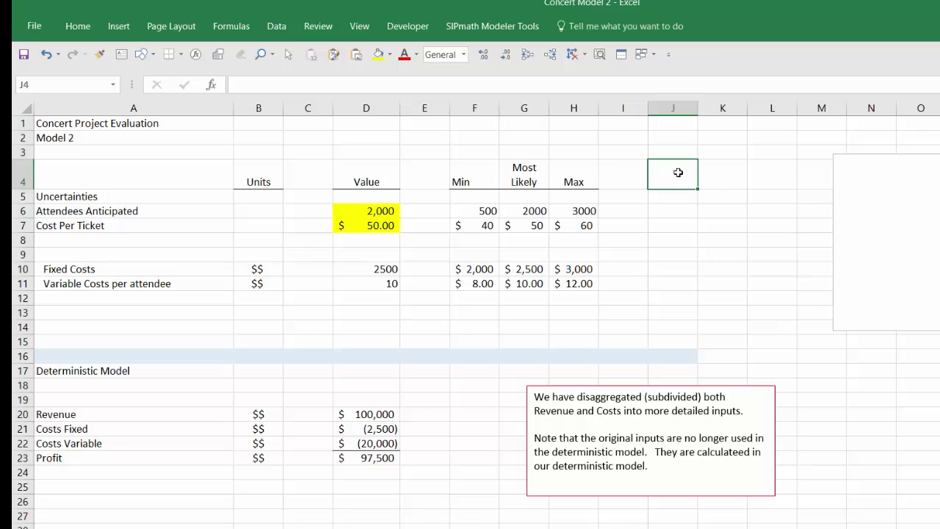
{"action": "type", "text": "Rando"}
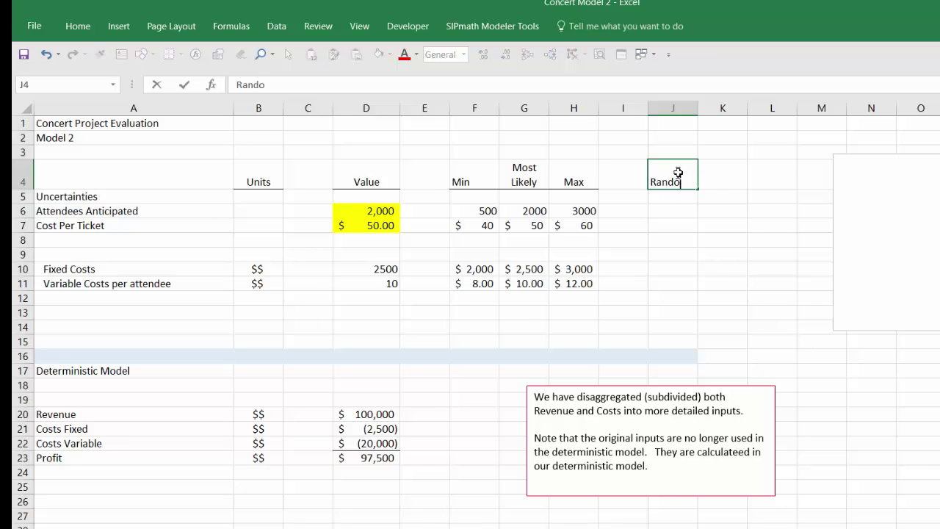
{"action": "type", "text": "m Number"}
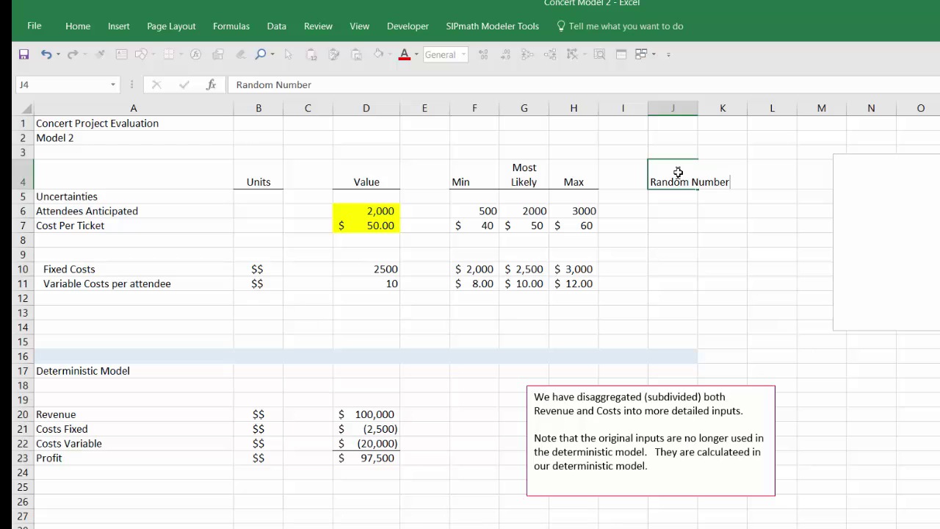
{"action": "key", "text": "ctrl+Return"}
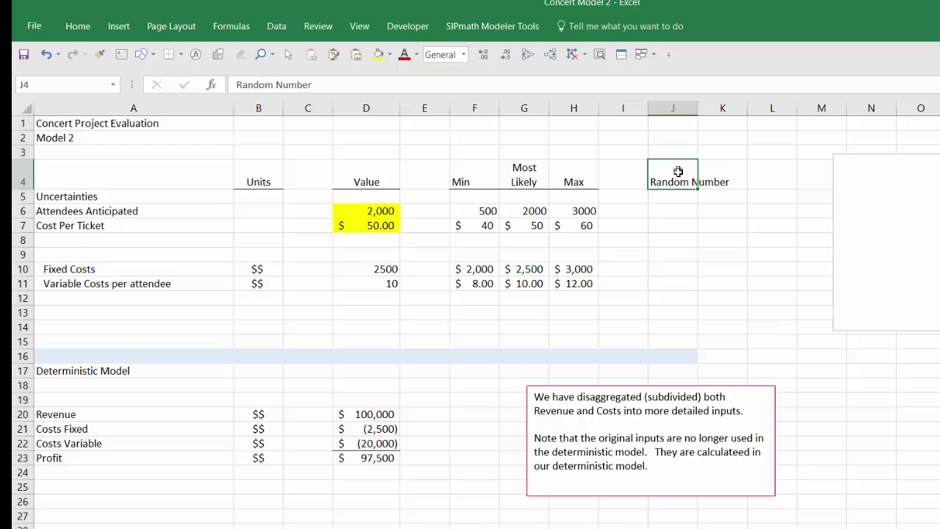
Wrap the text of the "Random Number" heading in cell J4
{"action": "left_click", "coordinate": [92, 32]}
{"action": "left_click", "coordinate": [389, 54]}
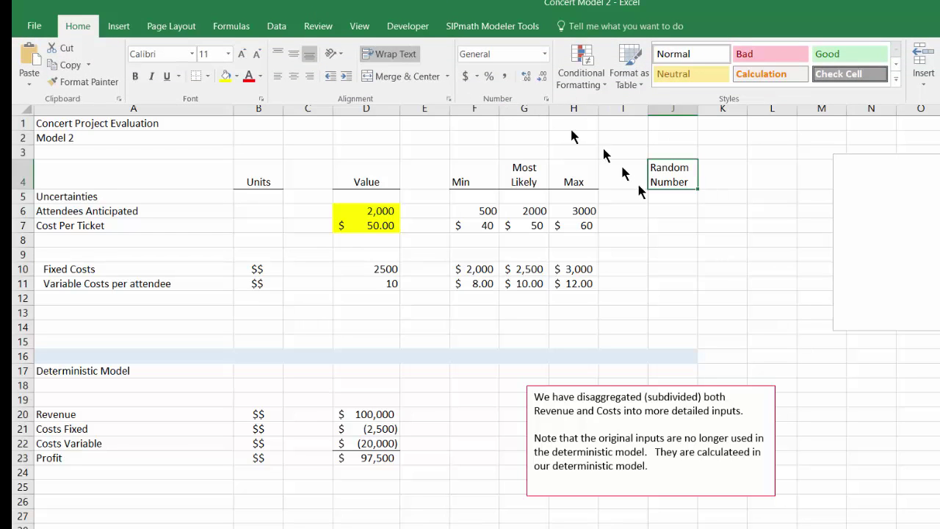
{"action": "left_click", "coordinate": [679, 214]}
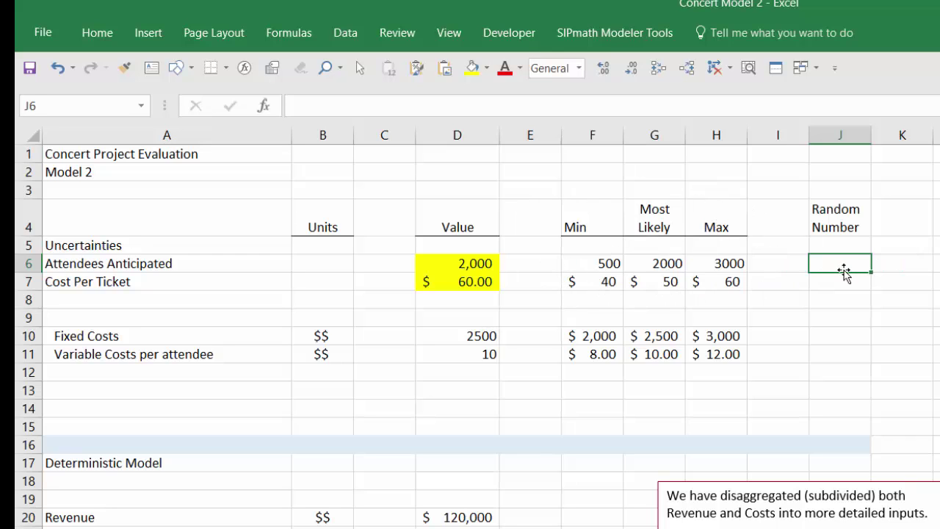
Begin a triangular distribution for the attendee and ticket cost values in D6:D7, taking the minimum from F6:F7
{"action": "left_click", "coordinate": [472, 266]}
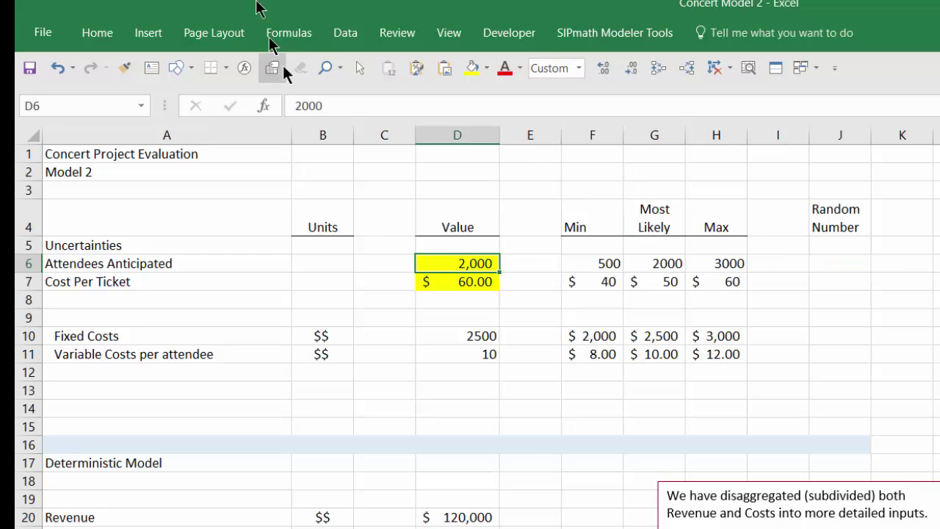
{"action": "left_click_drag", "start_coordinate": [447, 266], "coordinate": [447, 279]}
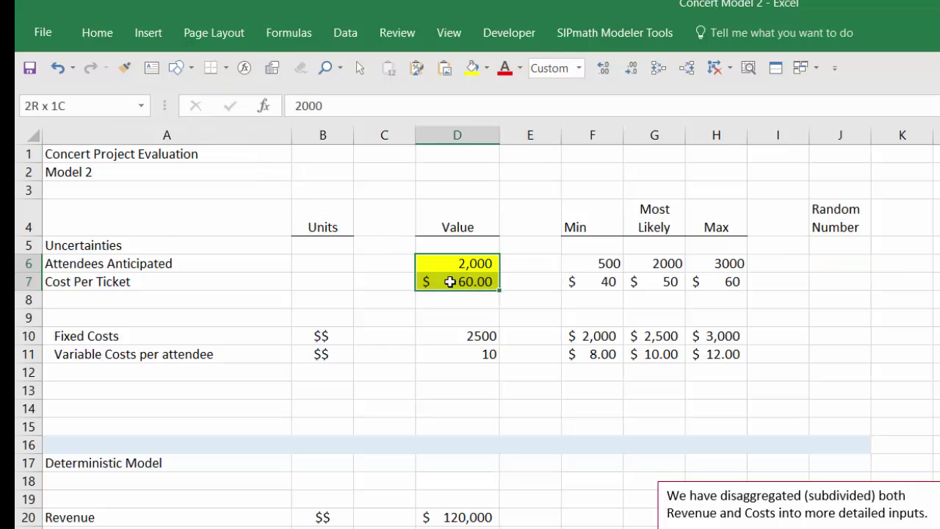
{"action": "left_click", "coordinate": [618, 36]}
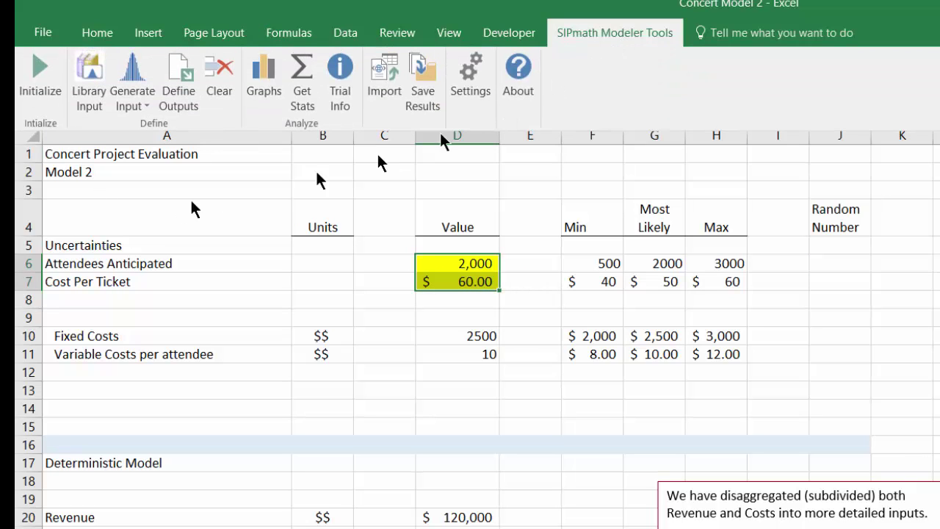
{"action": "left_click", "coordinate": [134, 79]}
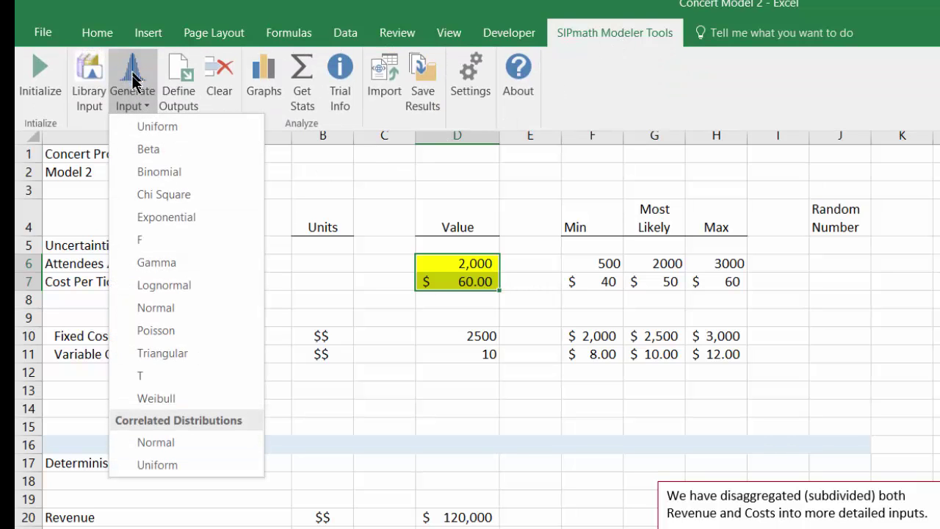
{"action": "left_click", "coordinate": [183, 358]}
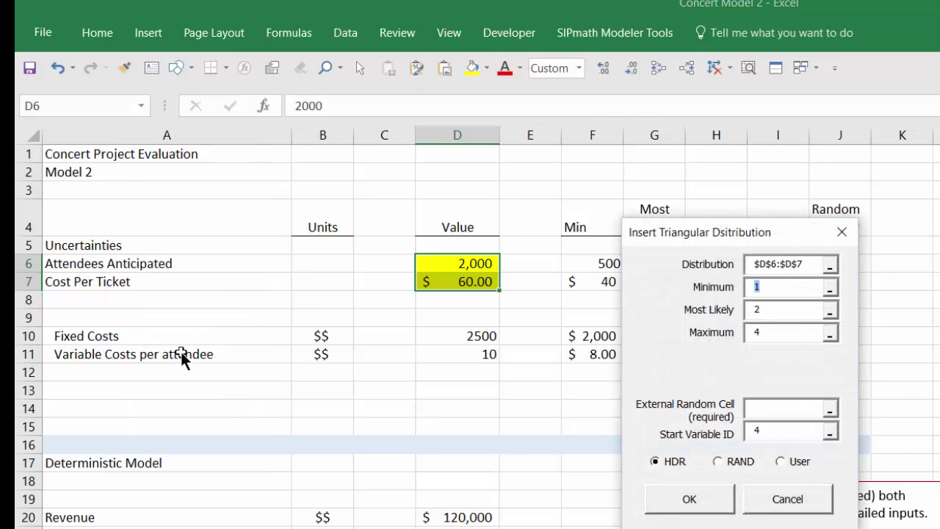
{"action": "left_click_drag", "start_coordinate": [663, 237], "coordinate": [699, 188]}
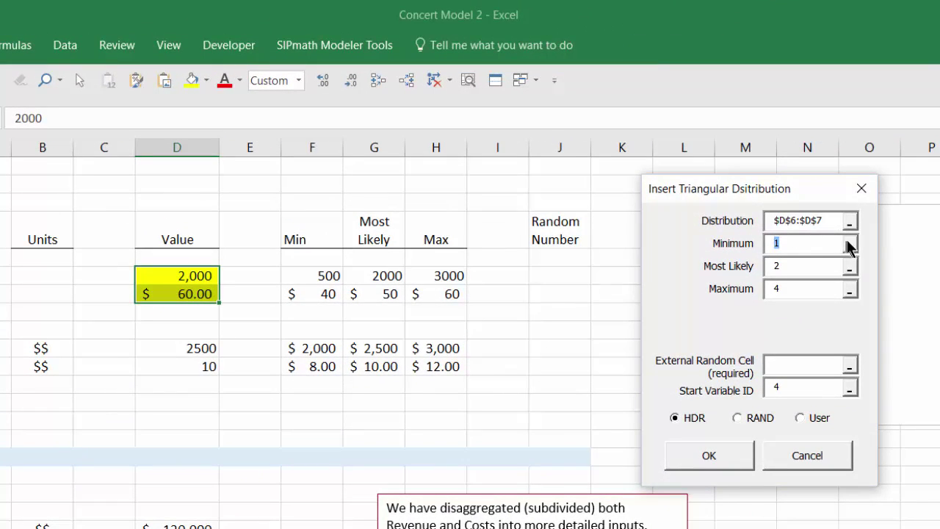
{"action": "left_click", "coordinate": [849, 249]}
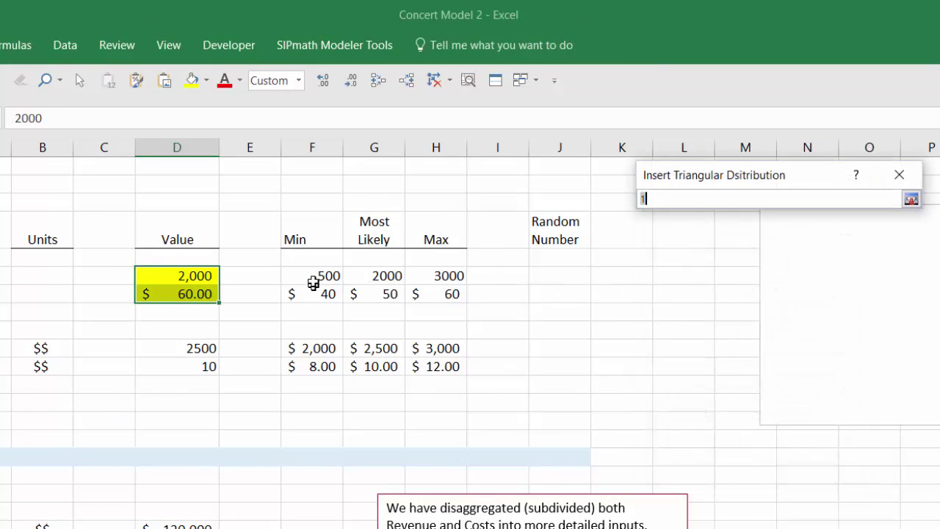
{"action": "left_click_drag", "start_coordinate": [313, 283], "coordinate": [310, 294]}
{"action": "key", "text": "Return"}
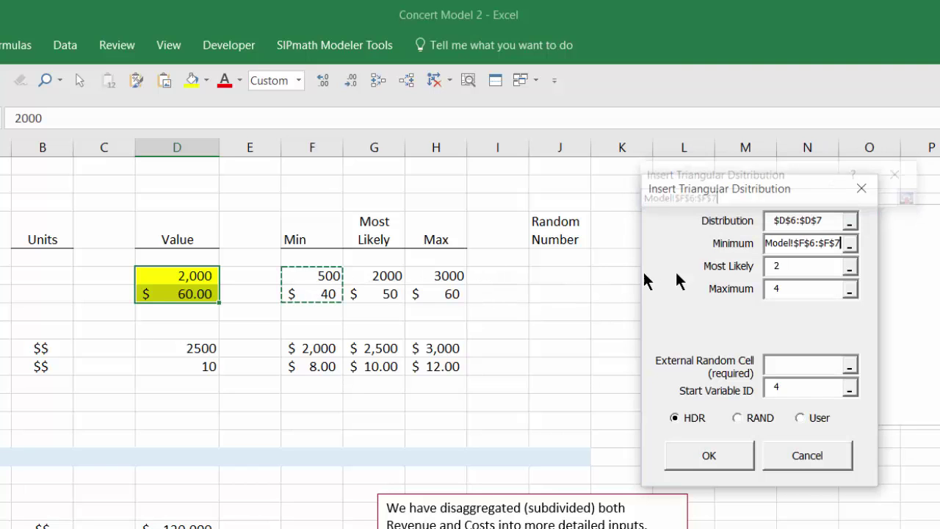
Take the distribution's most likely values from G6:G7 and its maximum values from H6:H7
{"action": "left_click", "coordinate": [850, 271]}
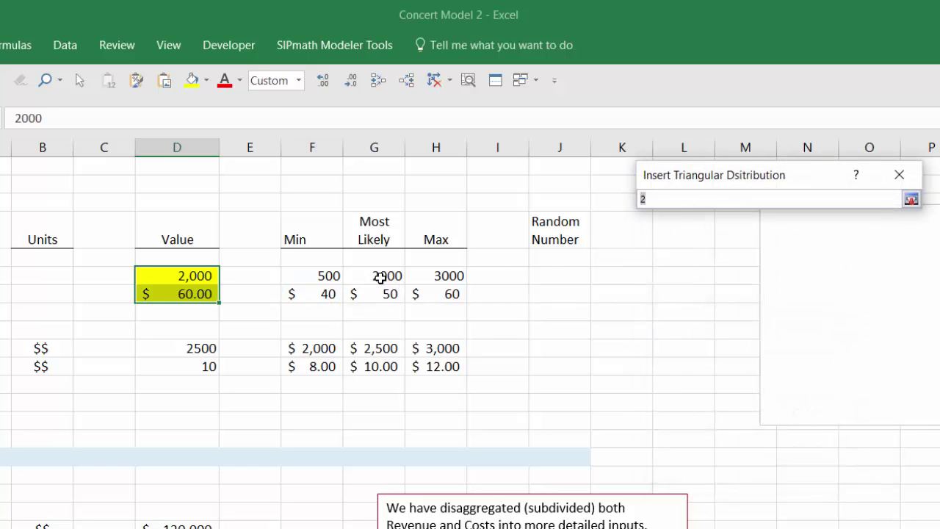
{"action": "left_click_drag", "start_coordinate": [379, 277], "coordinate": [377, 296]}
{"action": "key", "text": "Return"}
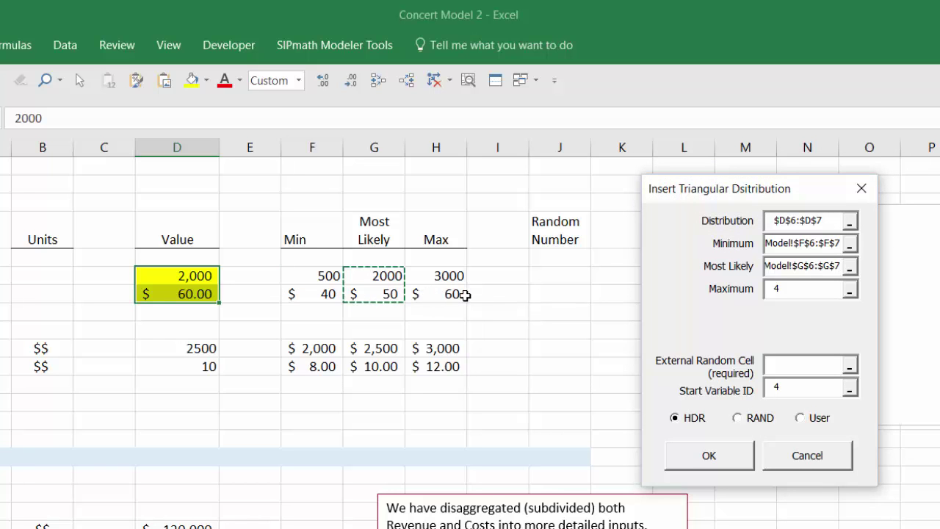
{"action": "left_click", "coordinate": [850, 294]}
{"action": "left_click", "coordinate": [850, 293]}
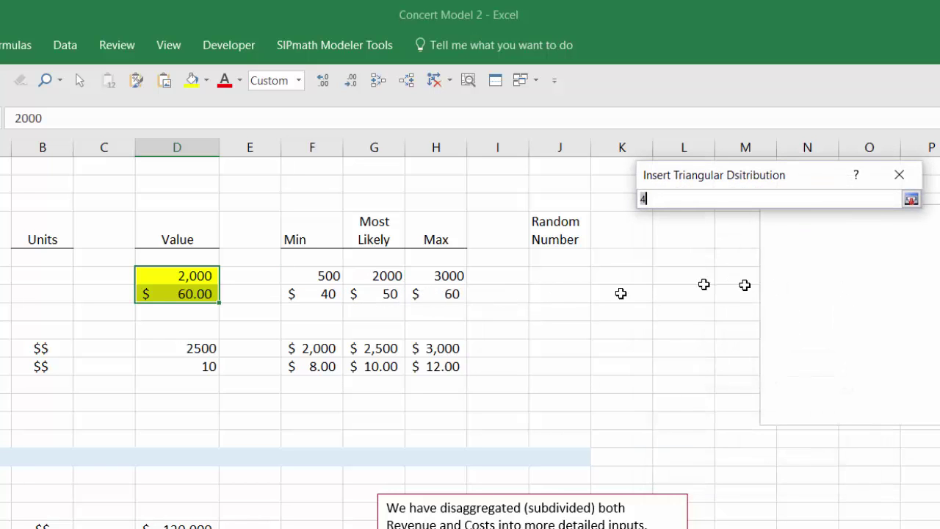
{"action": "left_click_drag", "start_coordinate": [445, 277], "coordinate": [446, 293]}
{"action": "key", "text": "Return"}
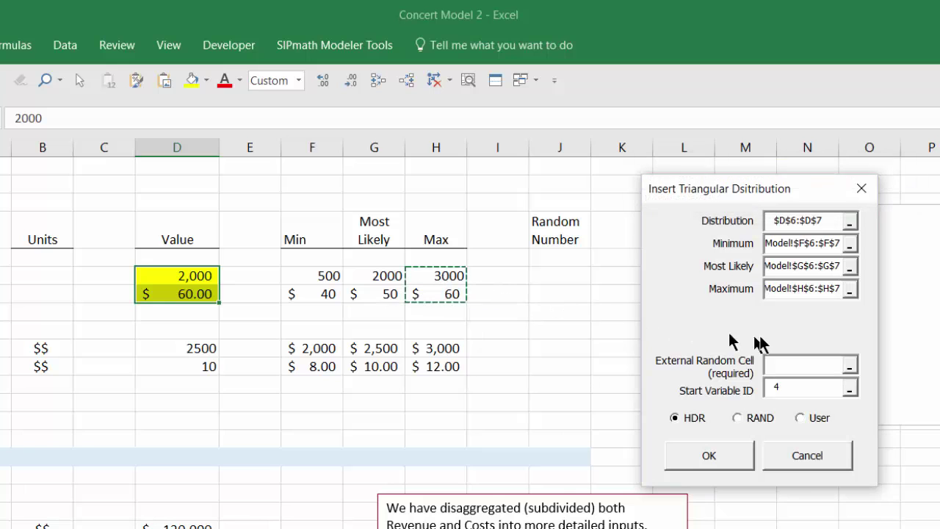
Set J6:J7 as the external random cells with HDR and insert the distribution, overwriting D6 and D7
{"action": "left_click", "coordinate": [850, 366]}
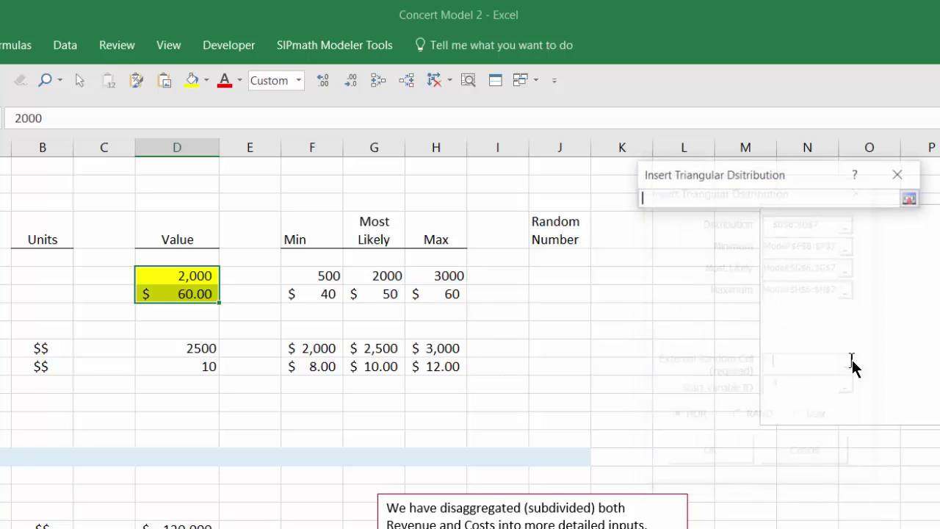
{"action": "left_click_drag", "start_coordinate": [560, 277], "coordinate": [562, 299]}
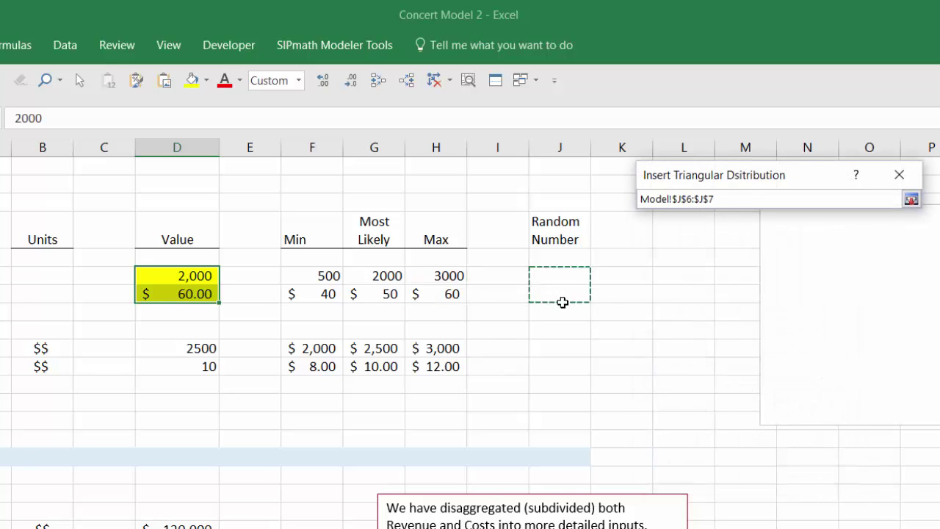
{"action": "key", "text": "Return"}
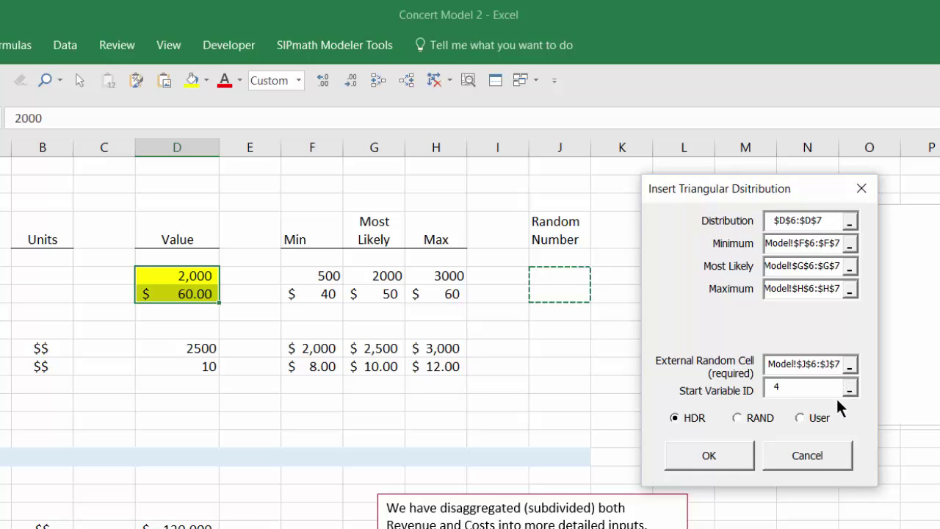
{"action": "left_click", "coordinate": [710, 455]}
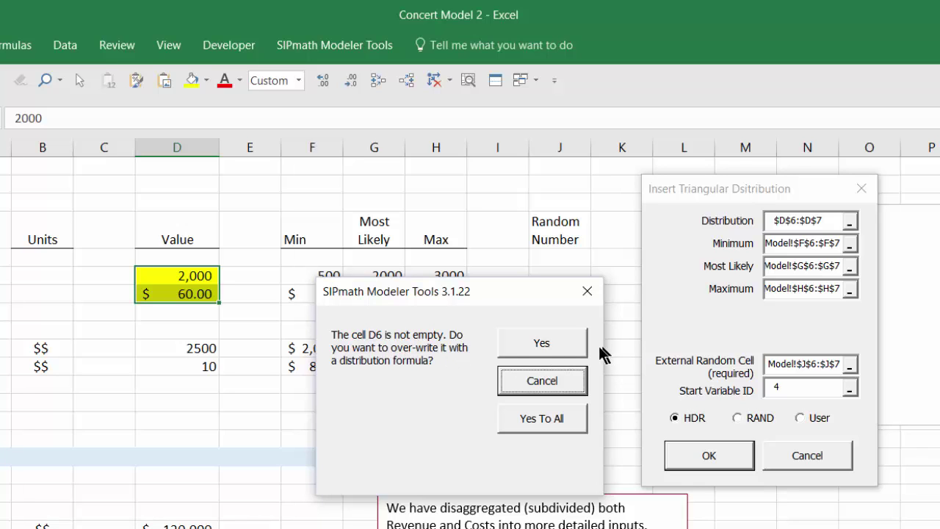
{"action": "left_click", "coordinate": [540, 344]}
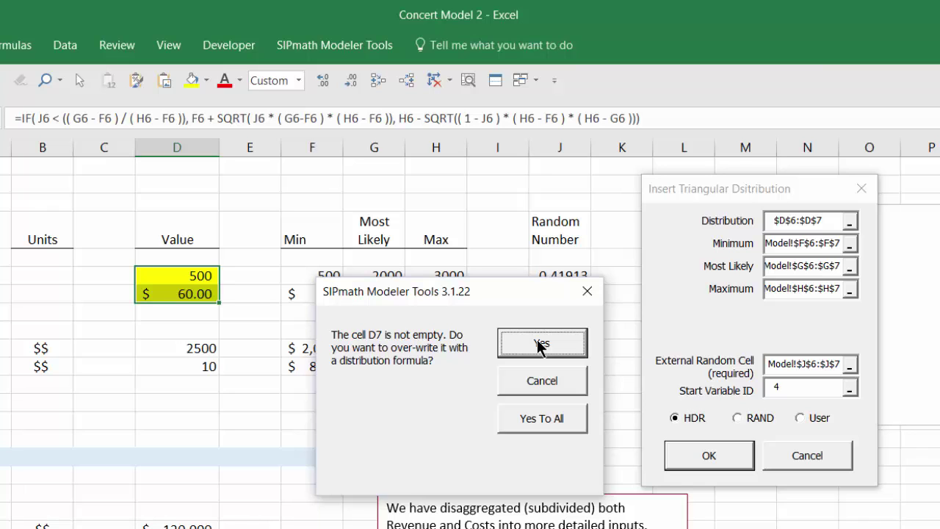
{"action": "left_click", "coordinate": [541, 344]}
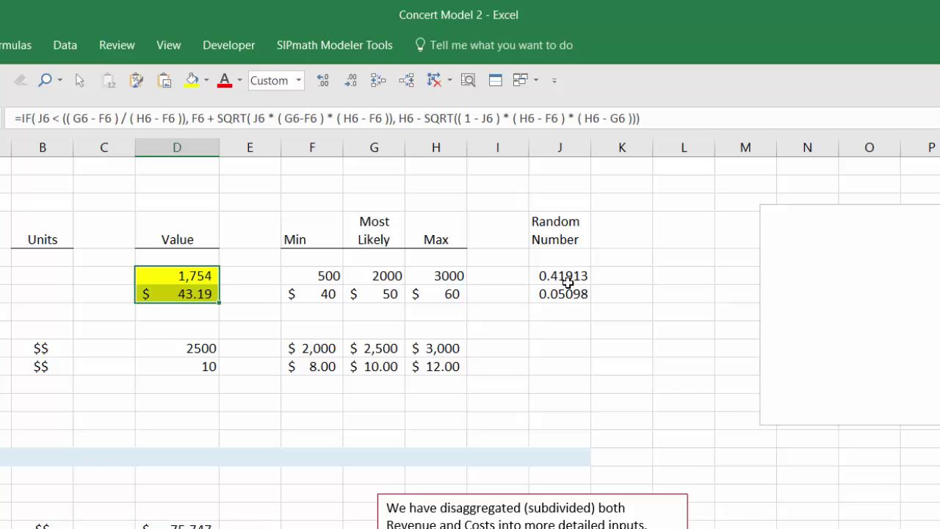
{"action": "key", "text": "ctrl+v"}
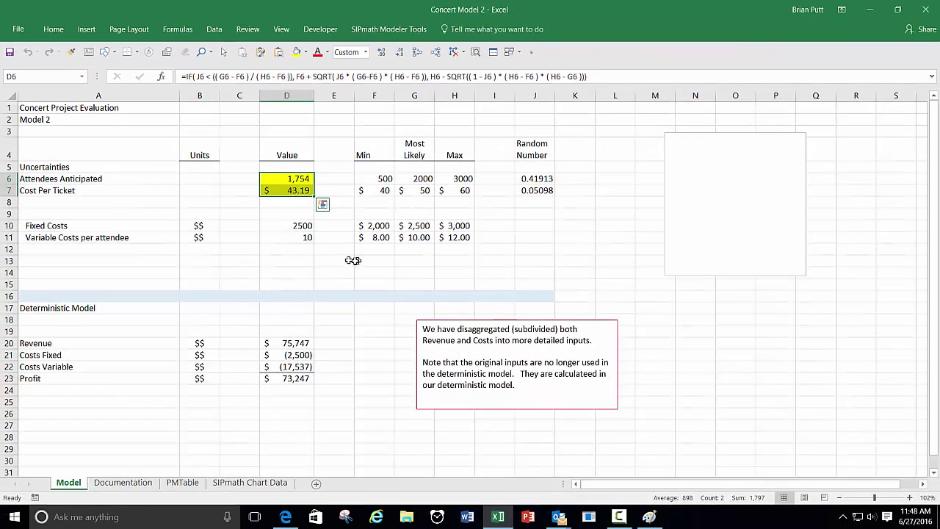
Begin a triangular distribution for the fixed and variable cost values in D10:D11, taking the minimum from F10:F11
{"action": "left_click", "coordinate": [187, 347]}
{"action": "left_click_drag", "start_coordinate": [292, 224], "coordinate": [291, 237]}
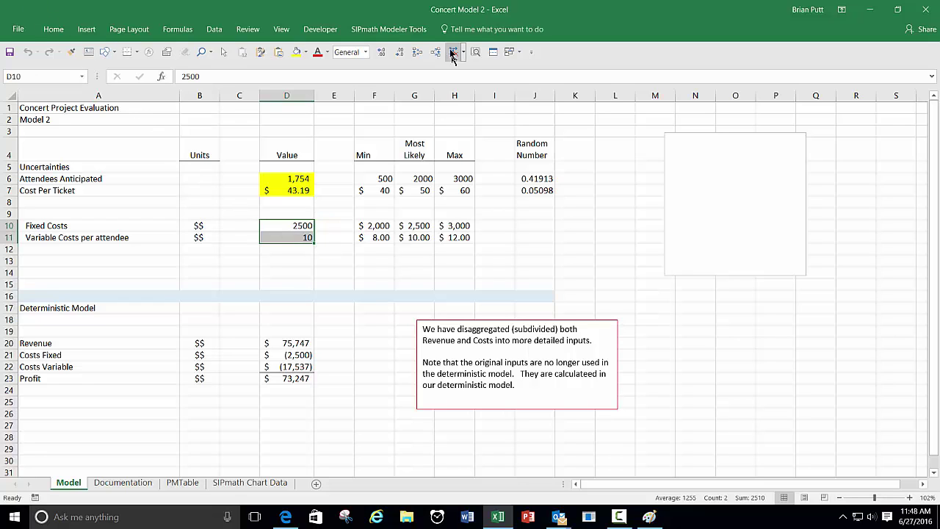
{"action": "left_click", "coordinate": [389, 29]}
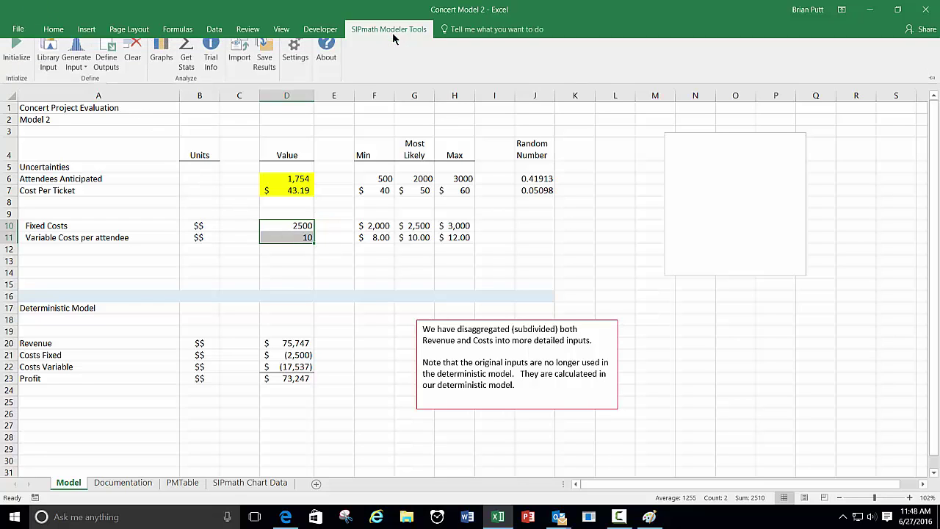
{"action": "left_click", "coordinate": [79, 53]}
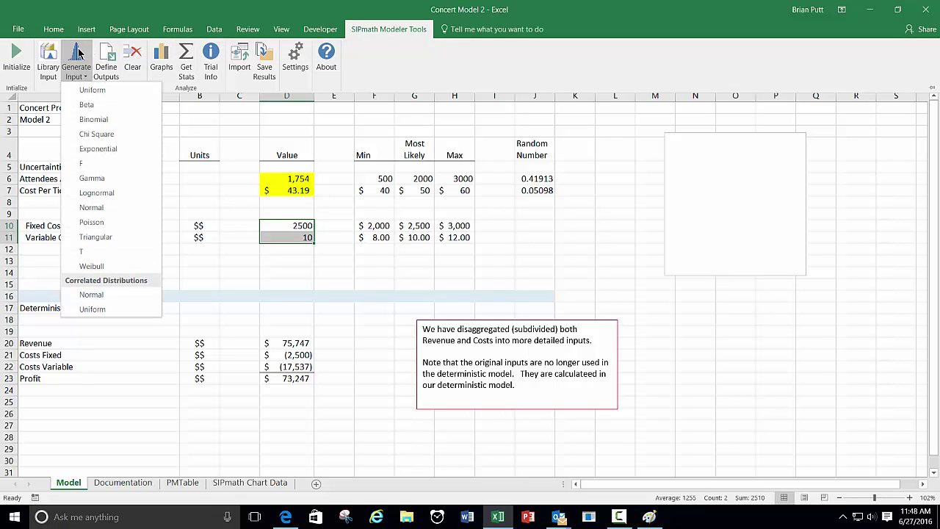
{"action": "left_click", "coordinate": [102, 241]}
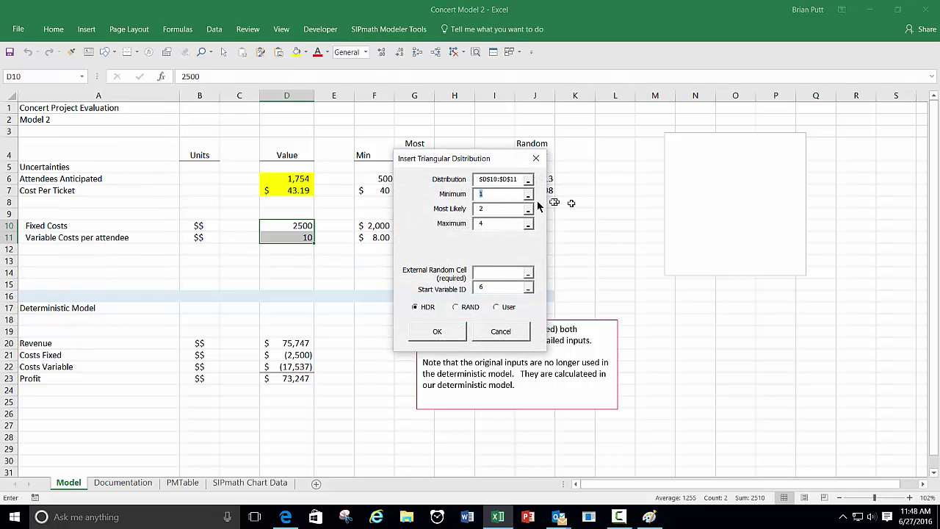
{"action": "left_click", "coordinate": [528, 194]}
{"action": "left_click_drag", "start_coordinate": [373, 225], "coordinate": [373, 234]}
{"action": "key", "text": "Return"}
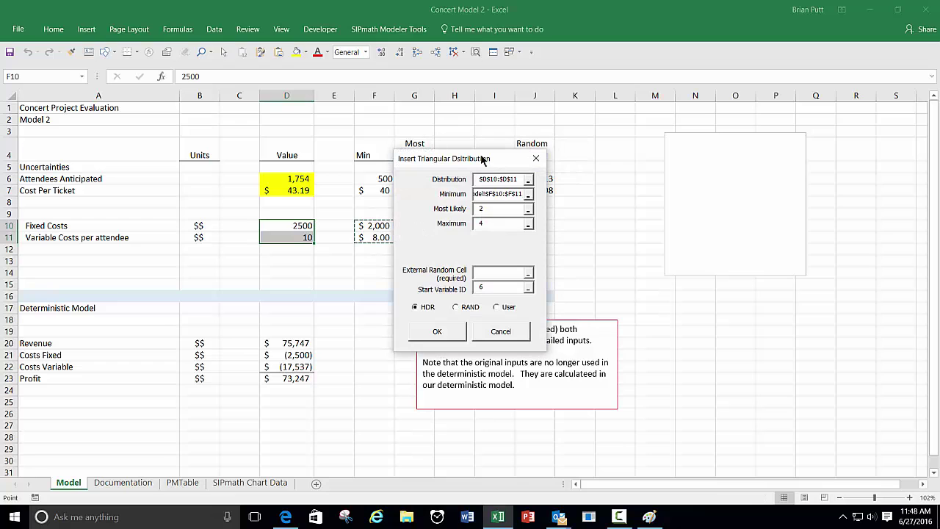
Take the cost distribution's most likely values from G10:G11 and its maximum values from H10:H11
{"action": "left_click_drag", "start_coordinate": [490, 160], "coordinate": [660, 137]}
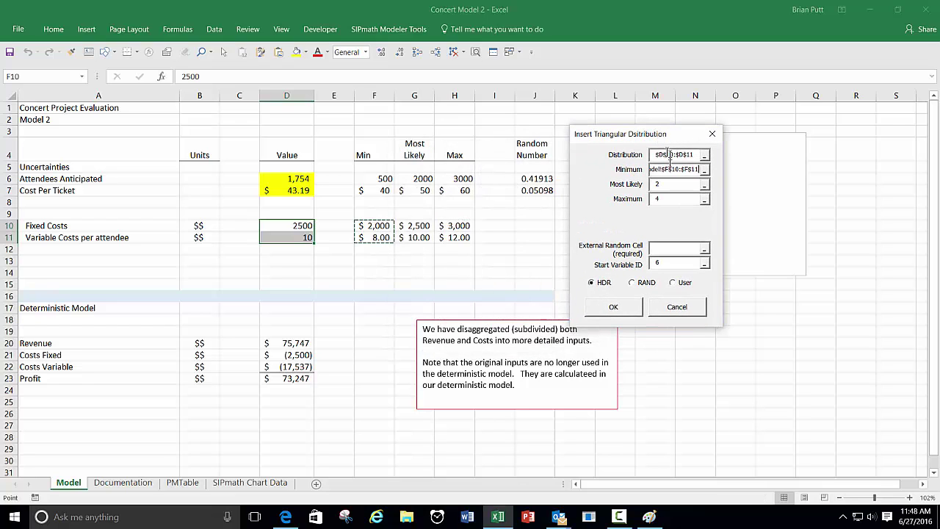
{"action": "left_click", "coordinate": [703, 185]}
{"action": "left_click_drag", "start_coordinate": [416, 225], "coordinate": [424, 235]}
{"action": "key", "text": "Return"}
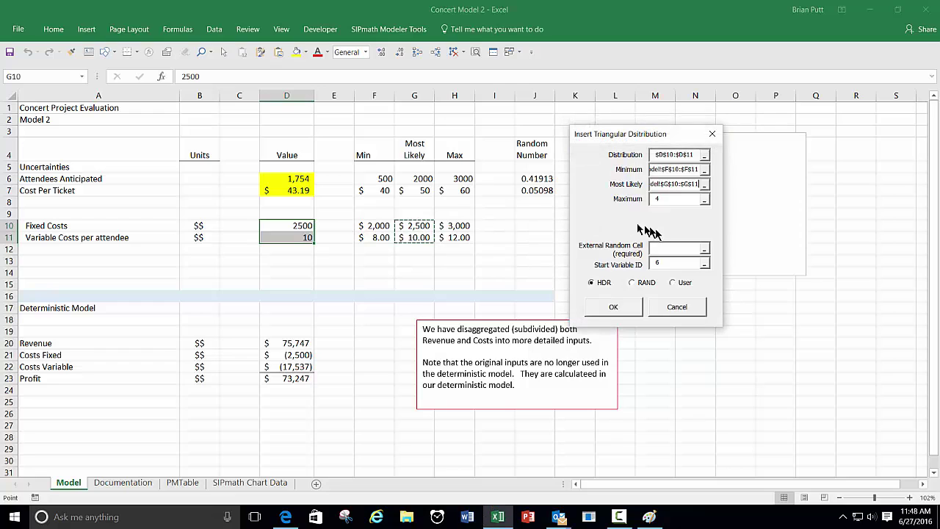
{"action": "left_click", "coordinate": [703, 199]}
{"action": "left_click_drag", "start_coordinate": [455, 225], "coordinate": [455, 235]}
{"action": "key", "text": "Return"}
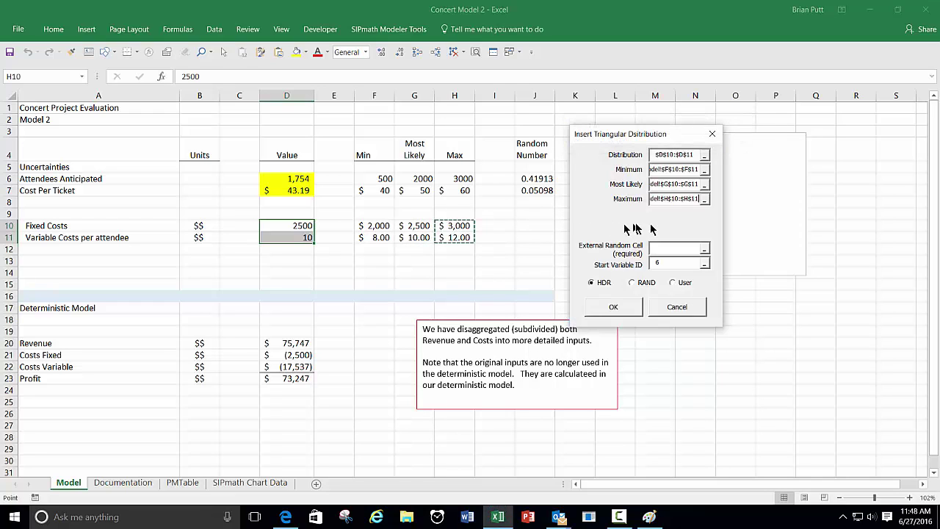
Set J10:J11 as the external random cells with HDR and insert the distribution, overwriting D10 and D11
{"action": "left_click", "coordinate": [703, 253]}
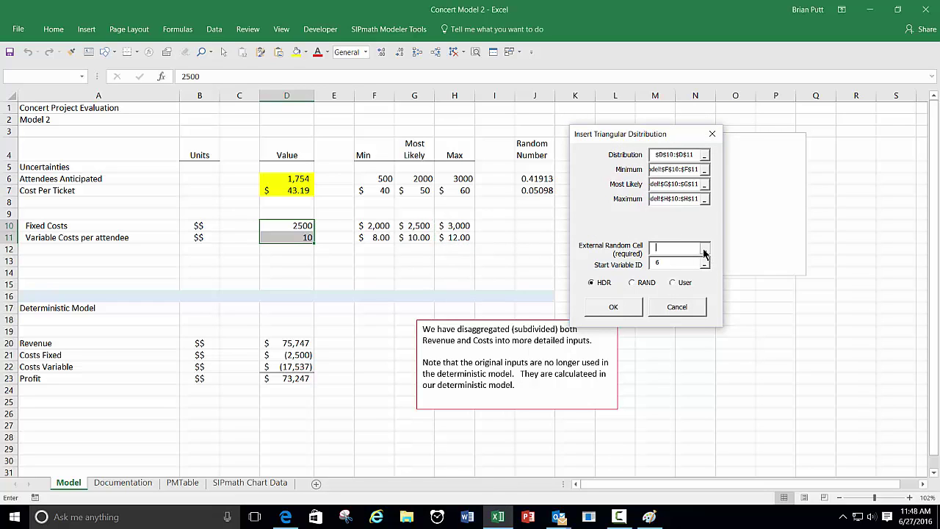
{"action": "left_click", "coordinate": [525, 229]}
{"action": "left_click_drag", "start_coordinate": [526, 229], "coordinate": [526, 238]}
{"action": "key", "text": "Return"}
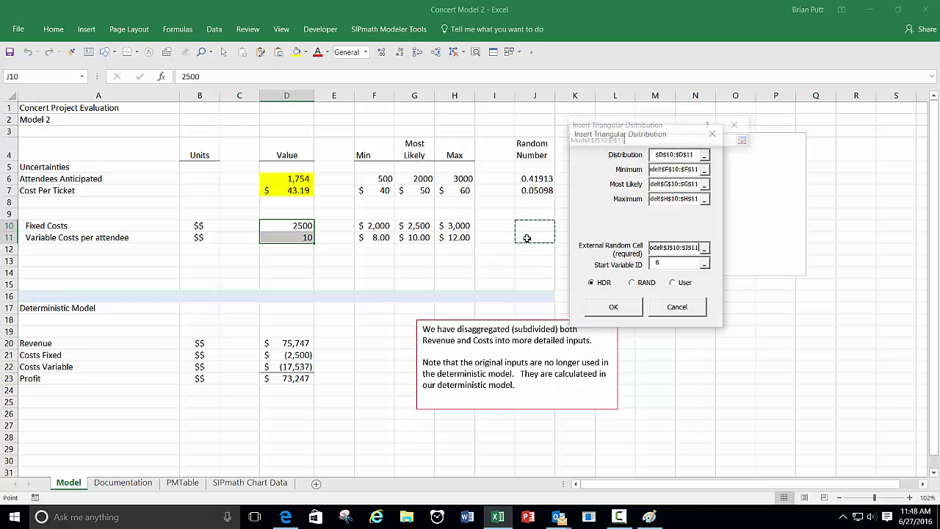
{"action": "left_click", "coordinate": [613, 307]}
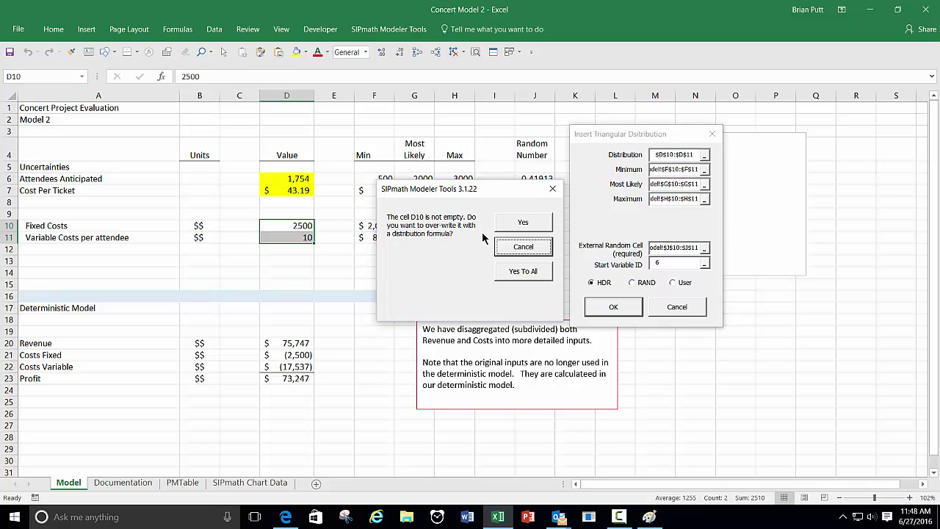
{"action": "left_click", "coordinate": [527, 223]}
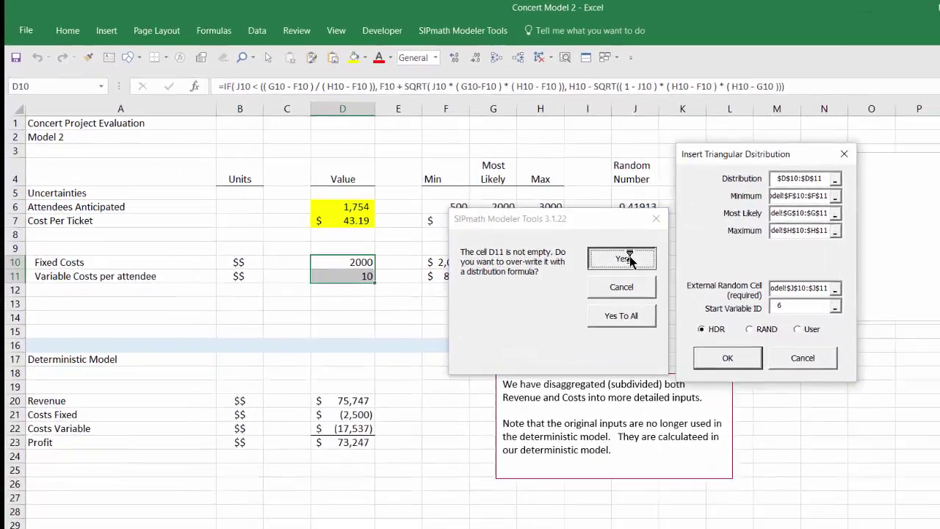
{"action": "left_click", "coordinate": [531, 224]}
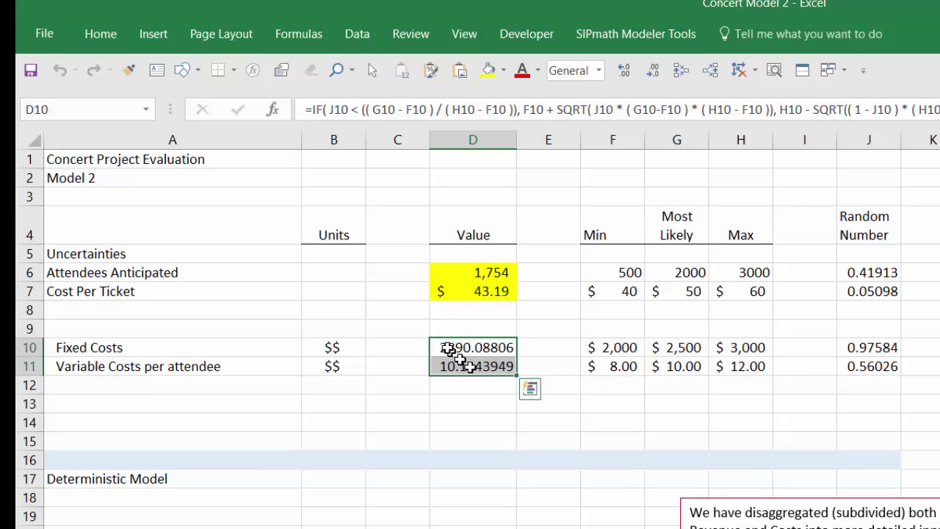
Format the fixed and variable cost values in D10:D11 to show no decimal places
{"action": "left_click_drag", "start_coordinate": [447, 351], "coordinate": [452, 363]}
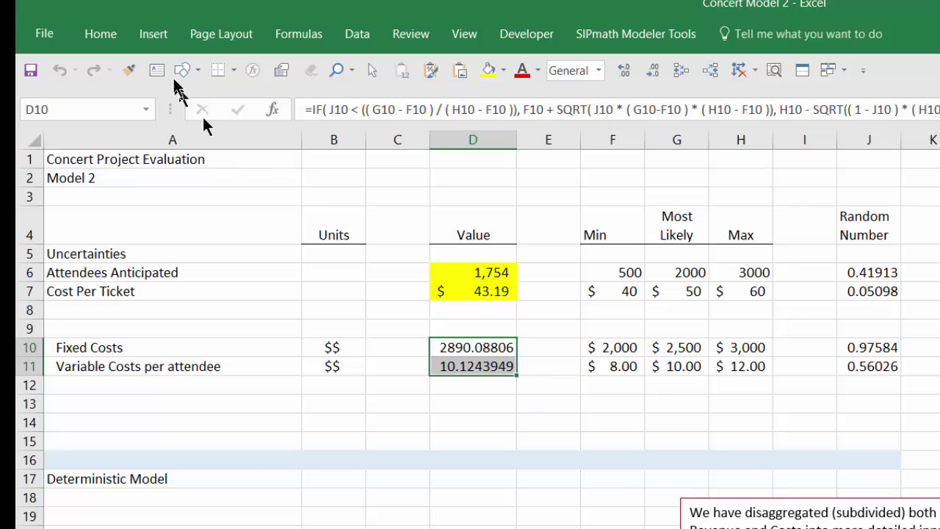
{"action": "left_click", "coordinate": [101, 37]}
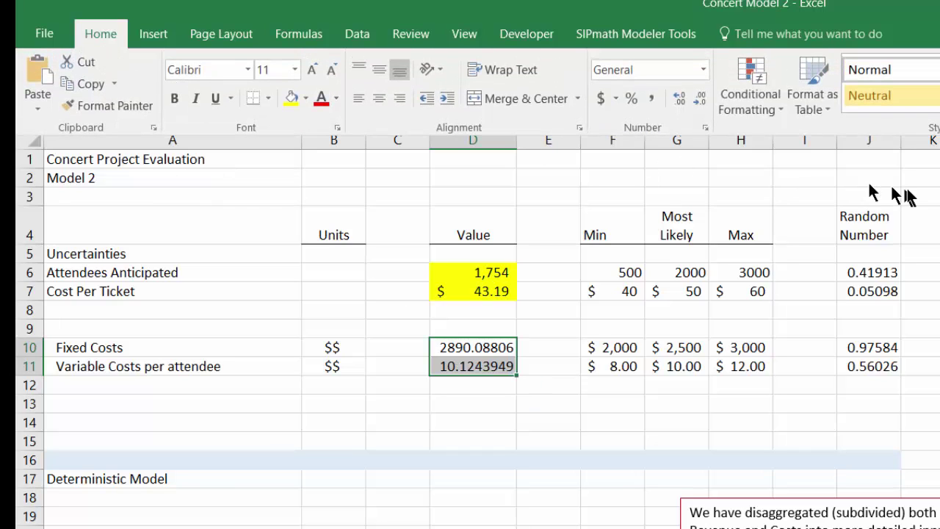
{"action": "left_click", "coordinate": [700, 98]}
{"action": "left_click", "coordinate": [700, 98]}
{"action": "left_click", "coordinate": [701, 97]}
{"action": "left_click", "coordinate": [700, 98]}
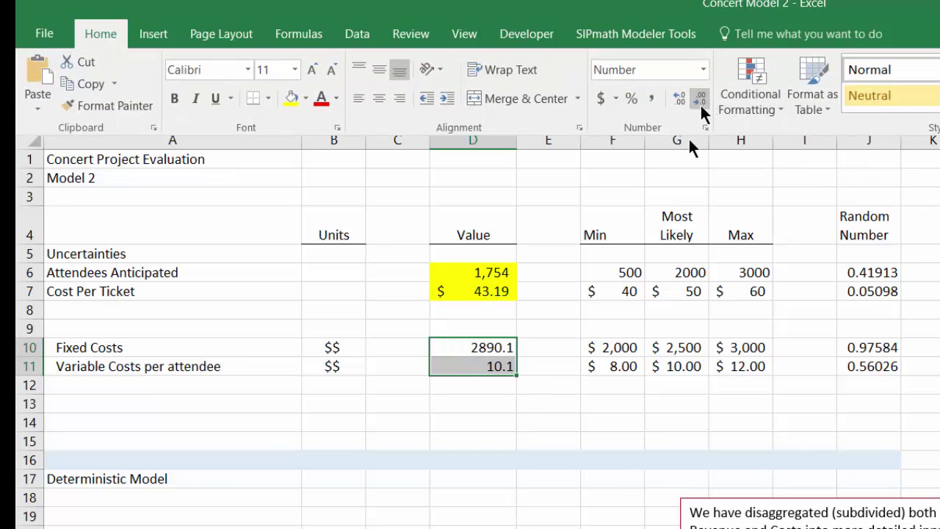
{"action": "left_click", "coordinate": [698, 97]}
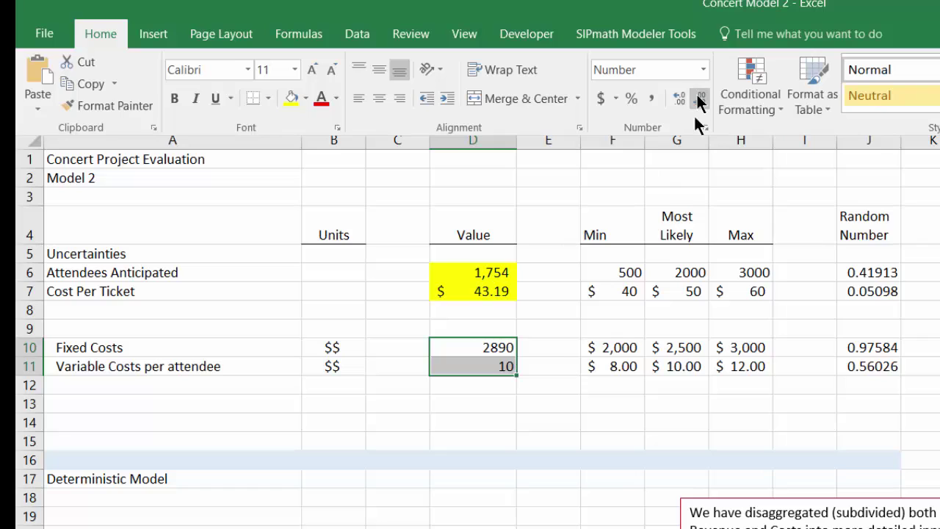
{"action": "left_click", "coordinate": [552, 370]}
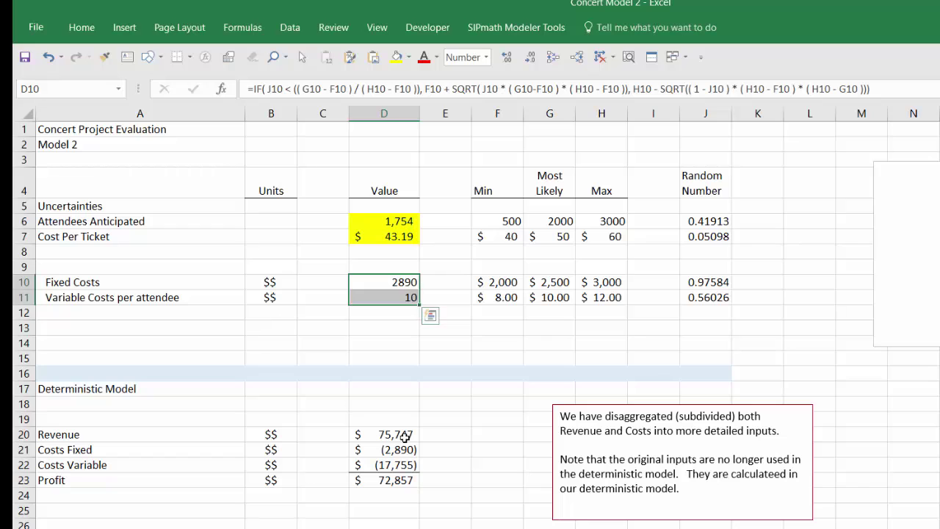
Inspect which cells the Revenue formula in D20 refers to, leaving the formula as it is
{"action": "left_click", "coordinate": [405, 436]}
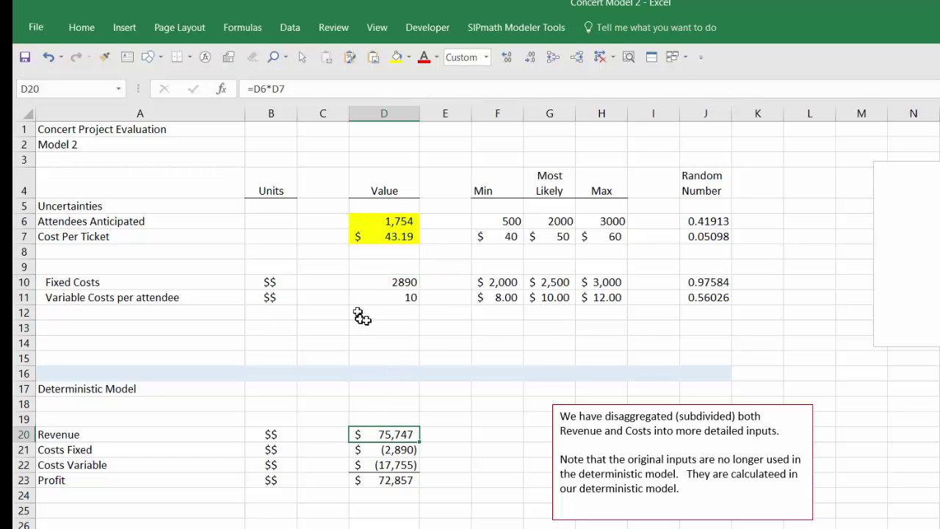
{"action": "left_click", "coordinate": [267, 88]}
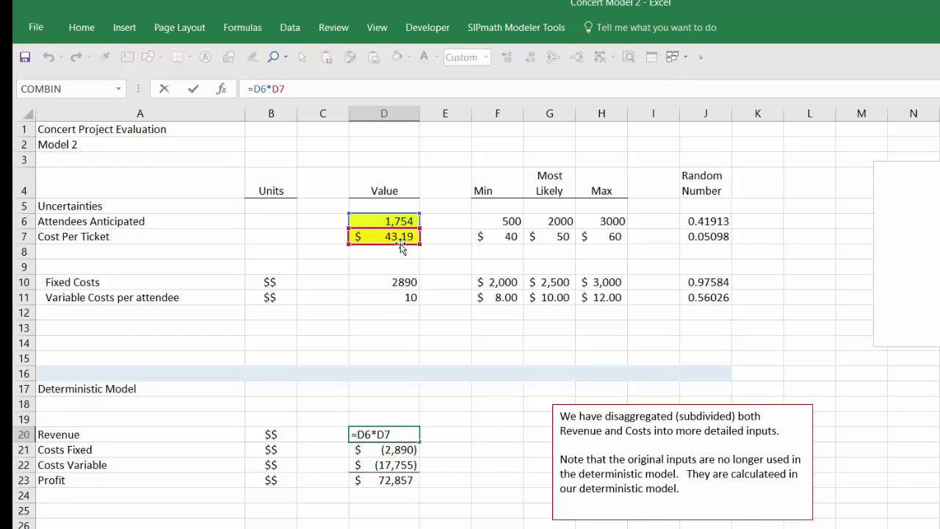
{"action": "key", "text": "ctrl+Return"}
Enter the output names d_Revenue in E20 and d_CostsFixed in E21 beside the deterministic model results
{"action": "left_click", "coordinate": [446, 434]}
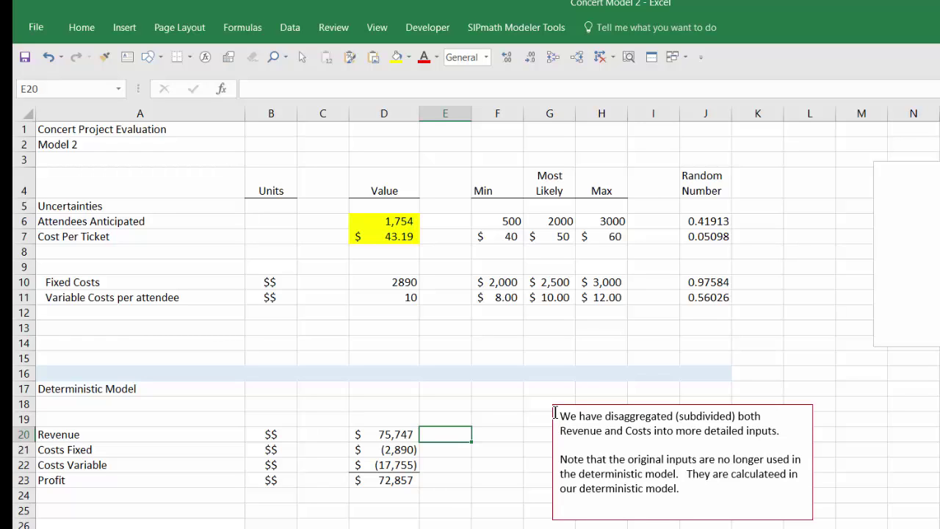
{"action": "type", "text": "d"}
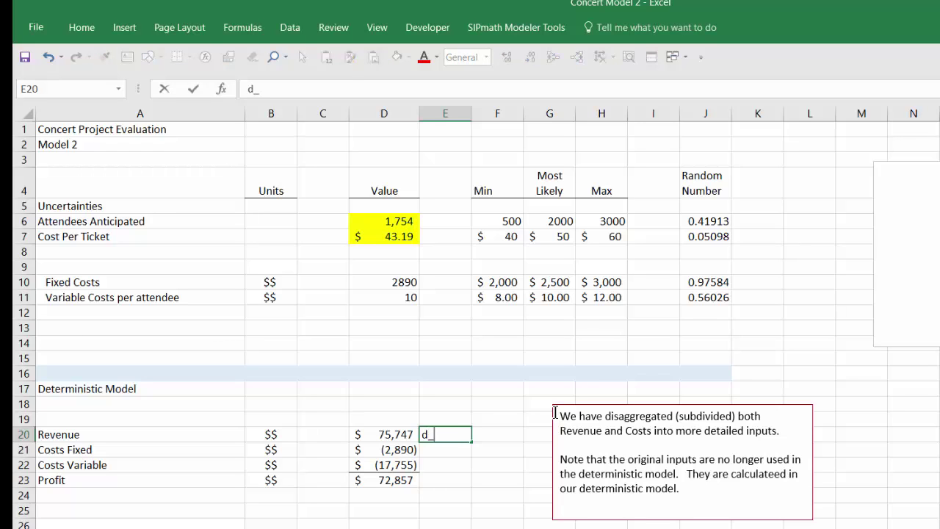
{"action": "type", "text": "_Revenue"}
{"action": "key", "text": "ctrl+Return"}
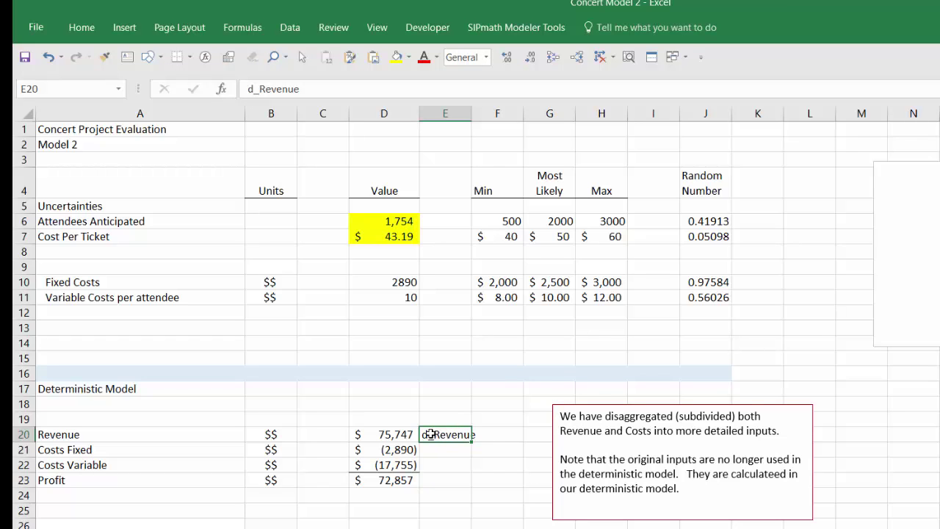
{"action": "left_click", "coordinate": [450, 448]}
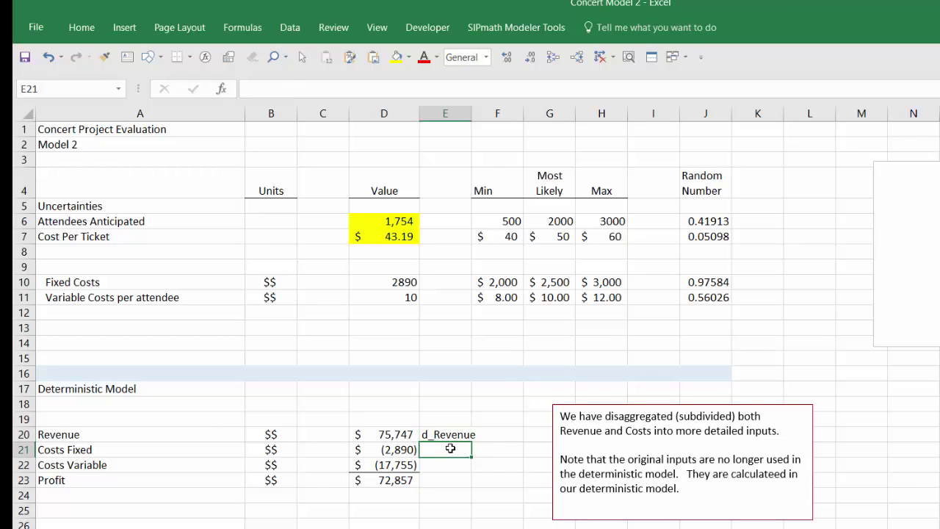
{"action": "type", "text": "d"}
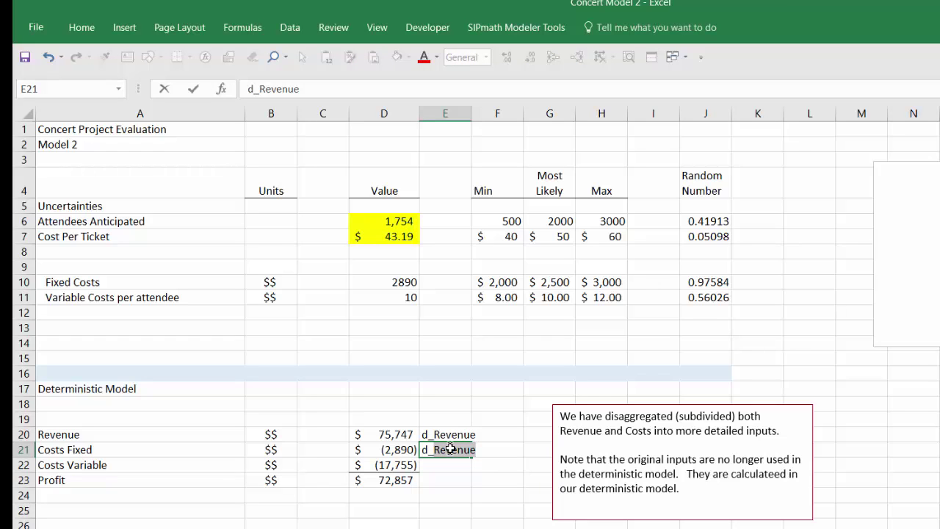
{"action": "type", "text": "_CostsF"}
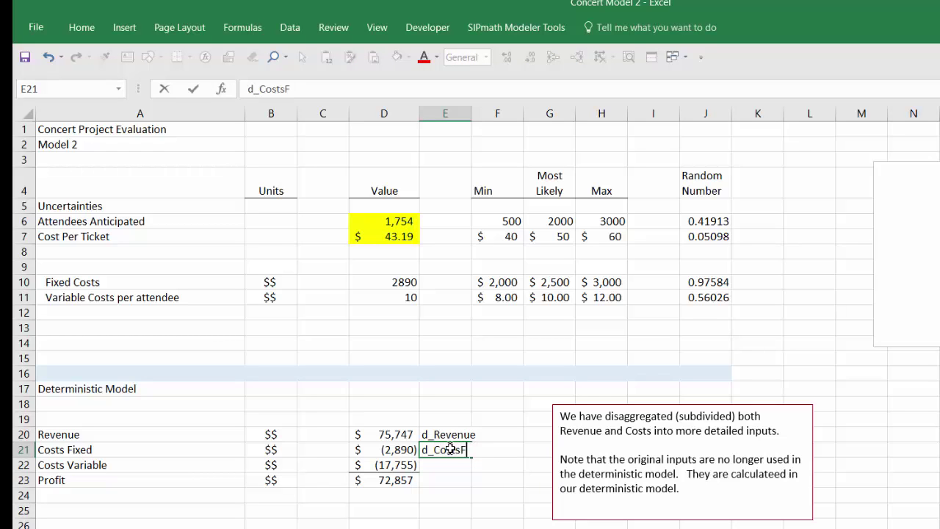
{"action": "type", "text": "ixed"}
{"action": "key", "text": "Return"}
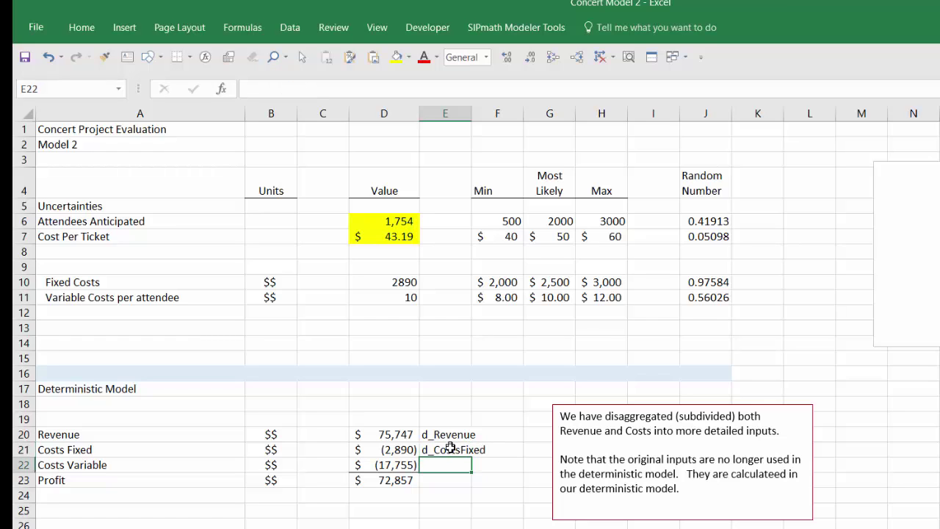
Enter the output names d_CostsVariable in E22 for variable costs and d_Profit in E23 for profit
{"action": "type", "text": "d_"}
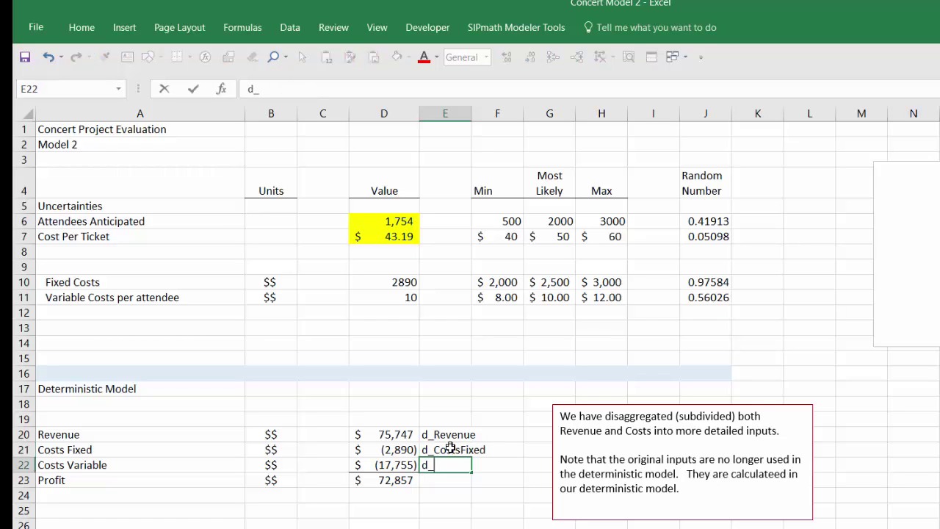
{"action": "type", "text": "CostsVariable"}
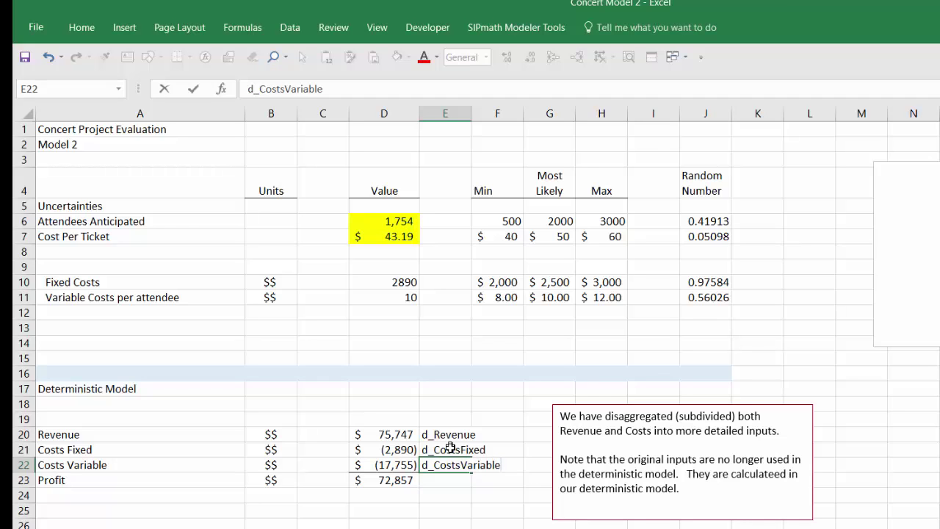
{"action": "key", "text": "Return"}
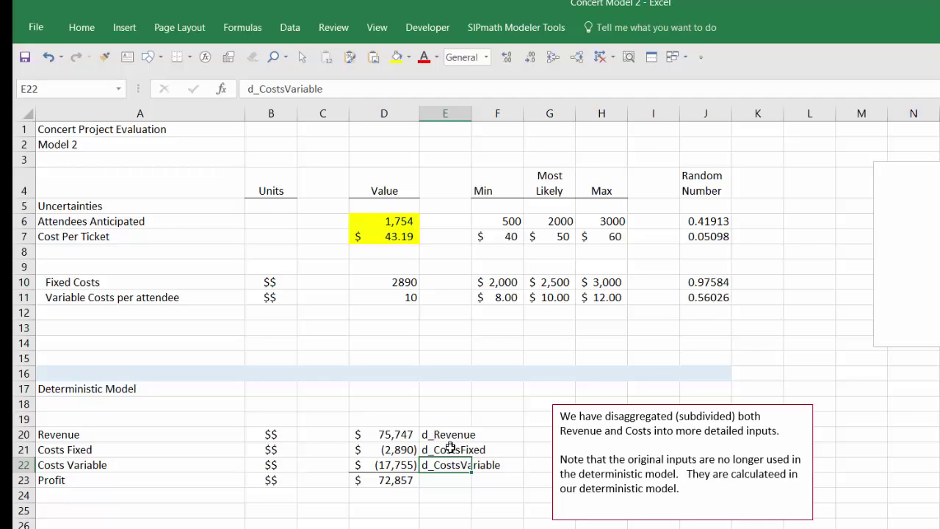
{"action": "key", "text": "Up"}
{"action": "key", "text": "Up"}
{"action": "key", "text": "Down"}
{"action": "key", "text": "Down"}
{"action": "key", "text": "Down"}
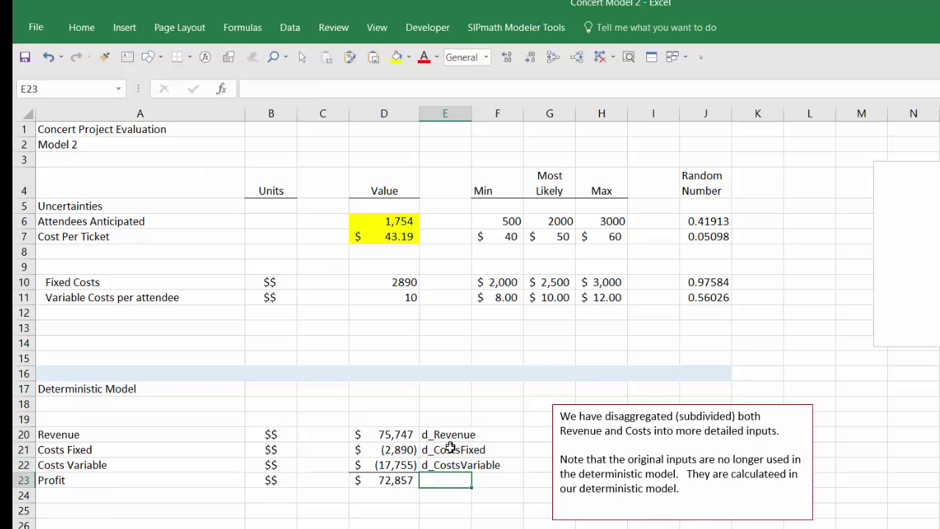
{"action": "type", "text": "d_Profit"}
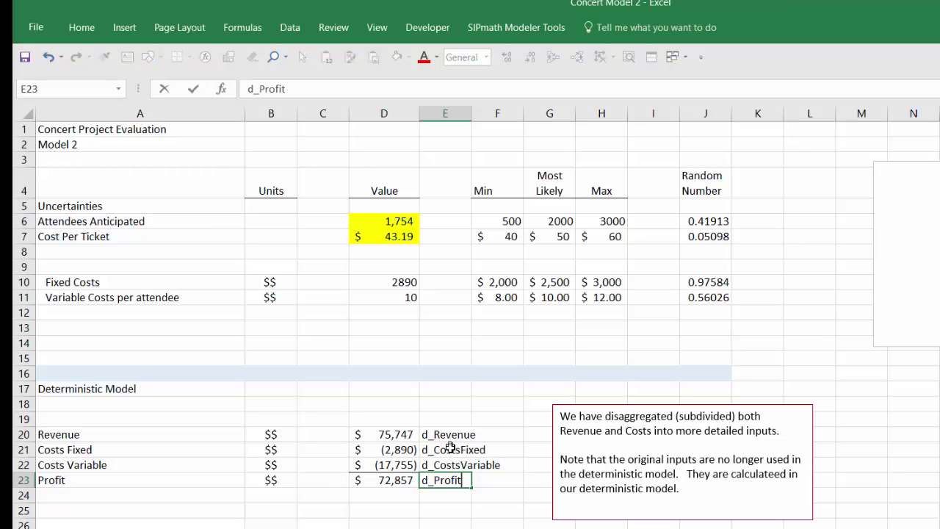
{"action": "key", "text": "ctrl+Return"}
Try to define D20:D23 as multiple SIPmath outputs with their names taken from E20:E23
{"action": "key", "text": "Left"}
{"action": "key", "text": "Up"}
{"action": "key", "text": "Up"}
{"action": "key", "text": "Up"}
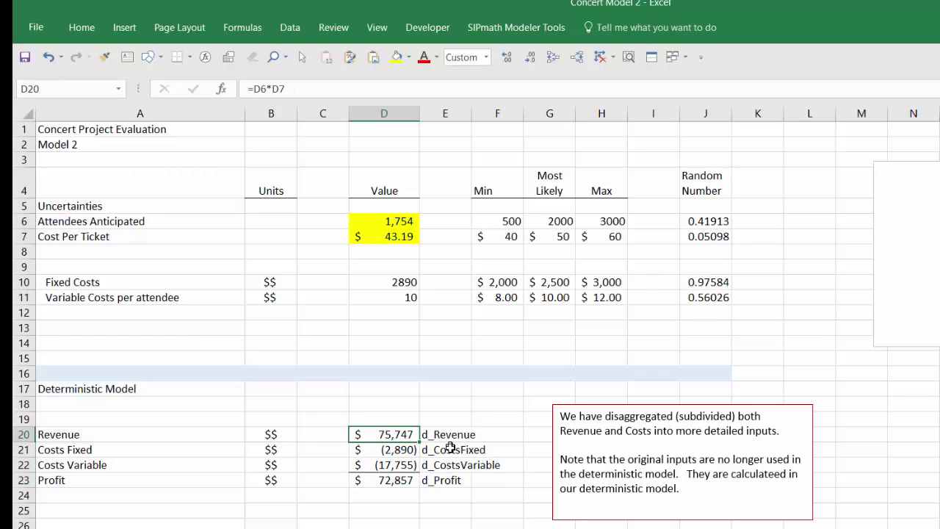
{"action": "key", "text": "shift+Down"}
{"action": "key", "text": "shift+Down"}
{"action": "key", "text": "shift+Down"}
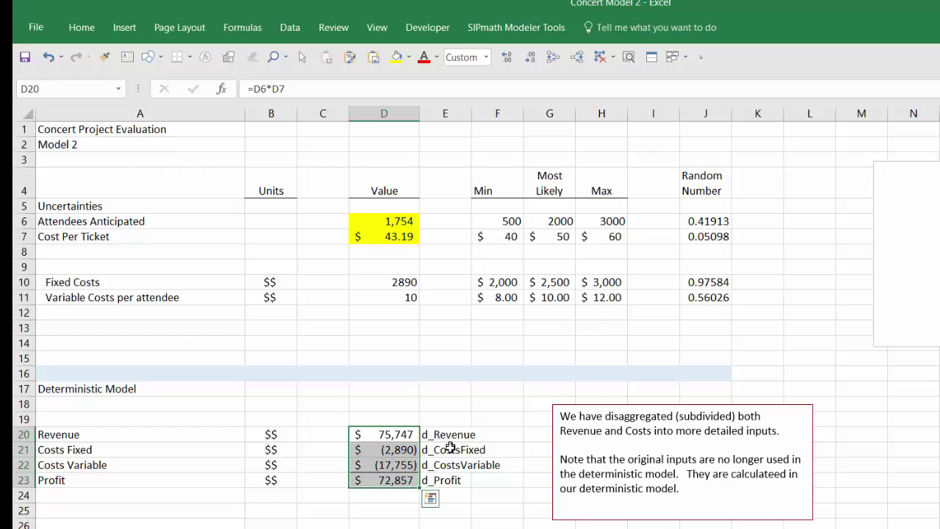
{"action": "left_click", "coordinate": [527, 33]}
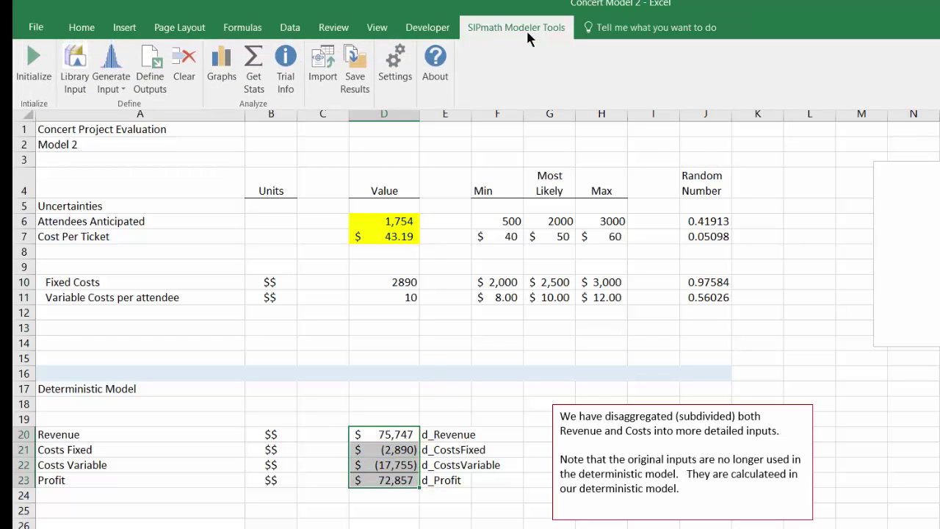
{"action": "left_click", "coordinate": [152, 64]}
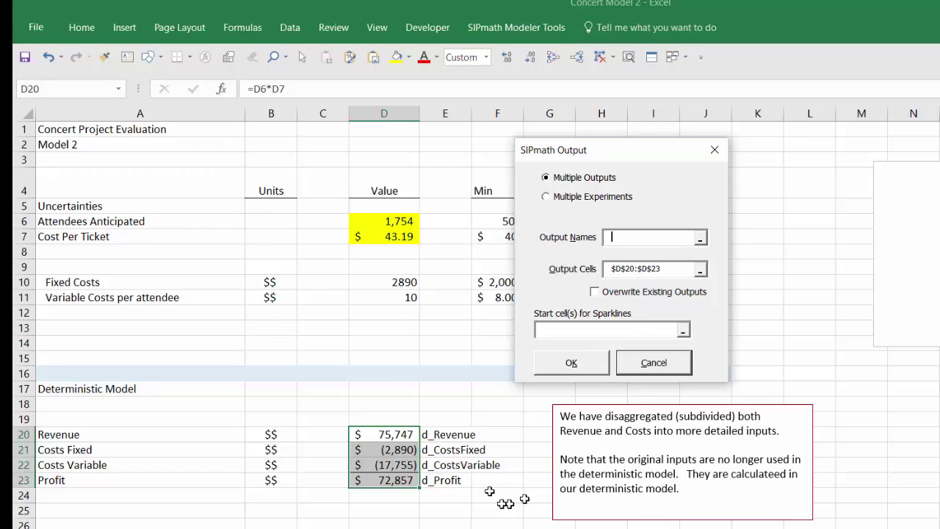
{"action": "left_click", "coordinate": [451, 436]}
{"action": "left_click_drag", "start_coordinate": [452, 435], "coordinate": [449, 480]}
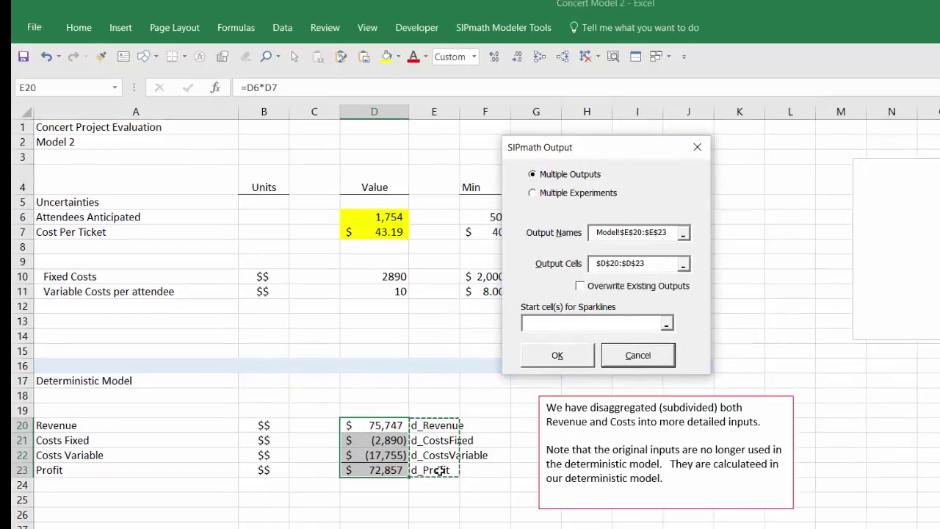
{"action": "key", "text": "Return"}
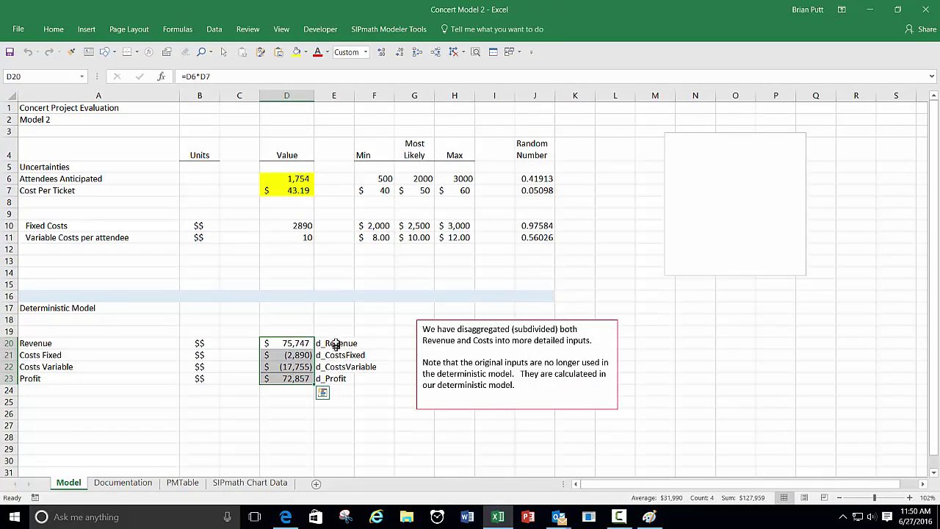
Check the PMTable sheet for the output trial columns and return to the Model sheet
{"action": "left_click", "coordinate": [185, 483]}
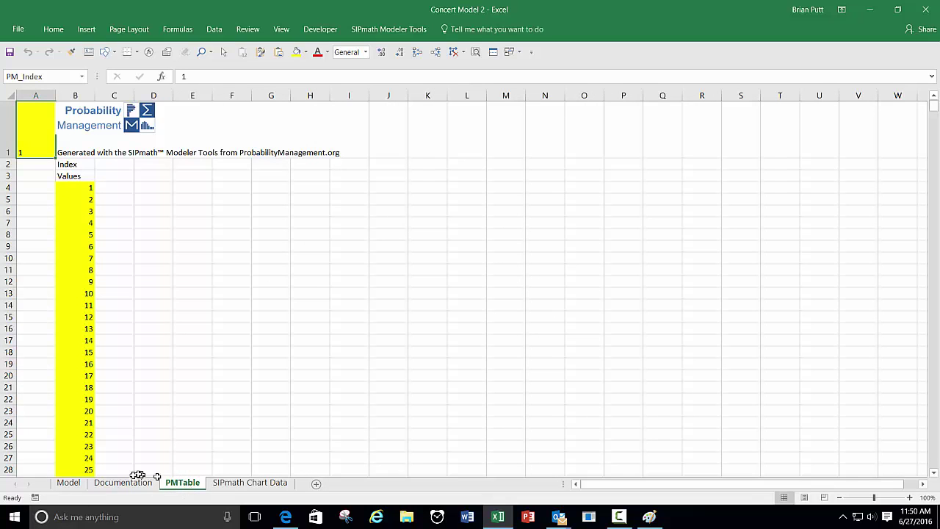
{"action": "left_click", "coordinate": [71, 484]}
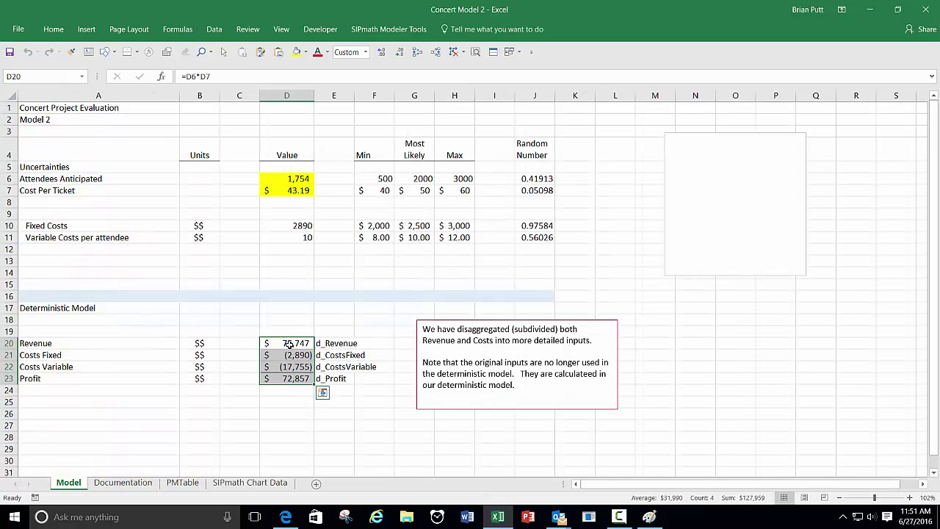
{"action": "left_click_drag", "start_coordinate": [289, 344], "coordinate": [289, 377]}
{"action": "left_click", "coordinate": [183, 486]}
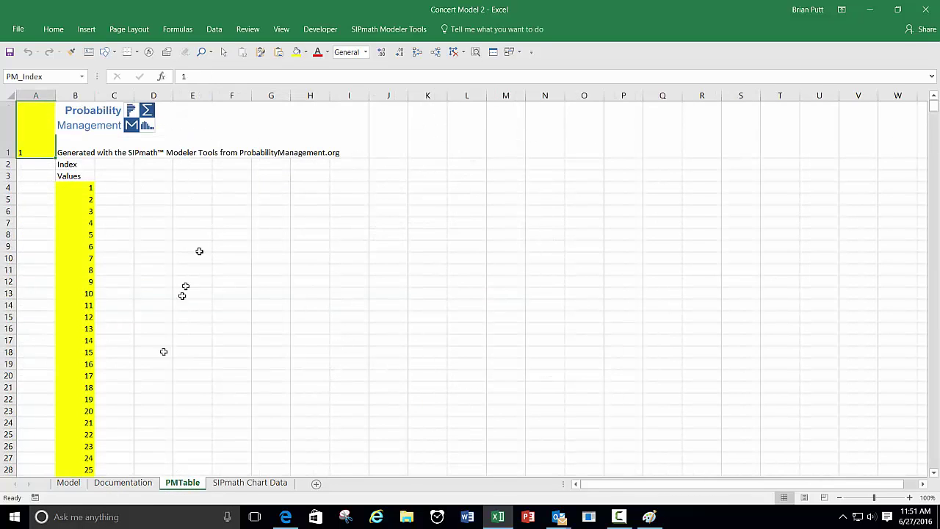
{"action": "left_click", "coordinate": [70, 485]}
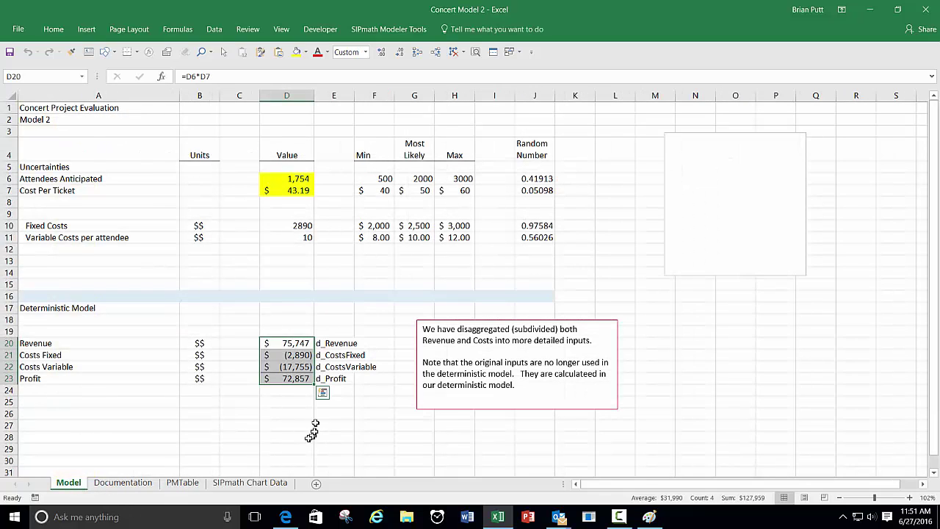
Define D20:D23 as multiple SIPmath outputs named from E20:E23 and show the trial results on the PMTable sheet
{"action": "left_click_drag", "start_coordinate": [287, 342], "coordinate": [290, 379]}
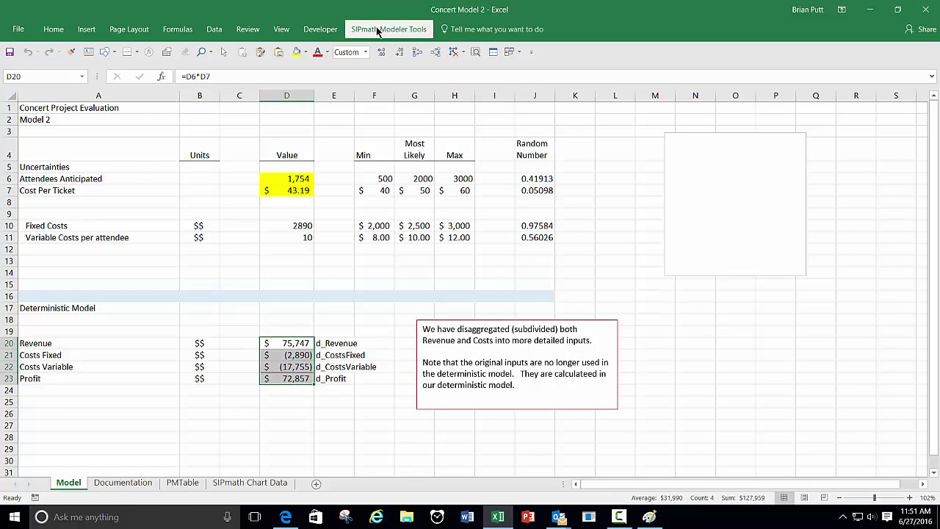
{"action": "left_click", "coordinate": [363, 27]}
{"action": "left_click", "coordinate": [112, 58]}
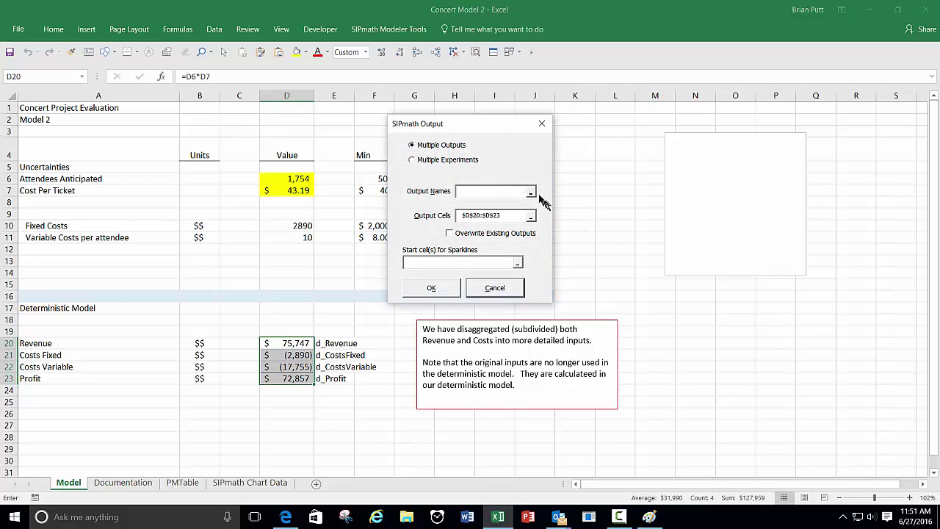
{"action": "left_click", "coordinate": [530, 193]}
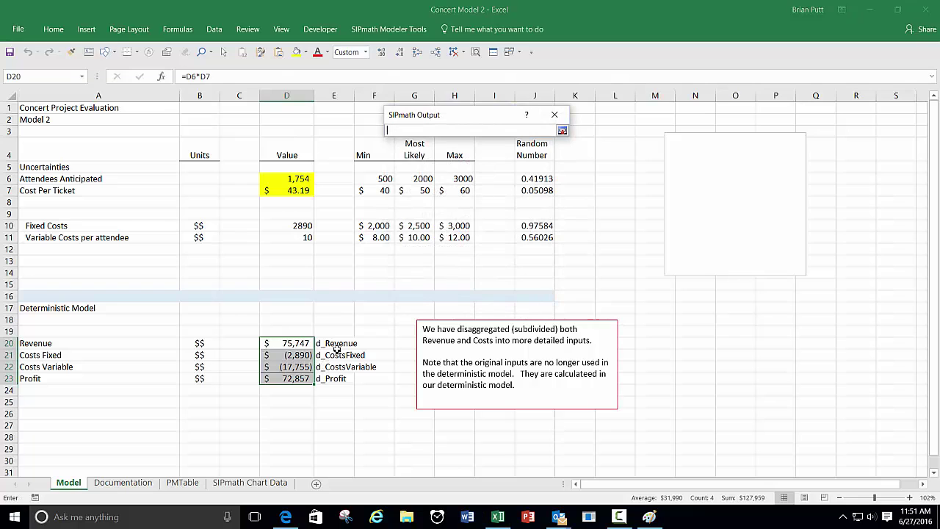
{"action": "left_click_drag", "start_coordinate": [336, 348], "coordinate": [334, 381]}
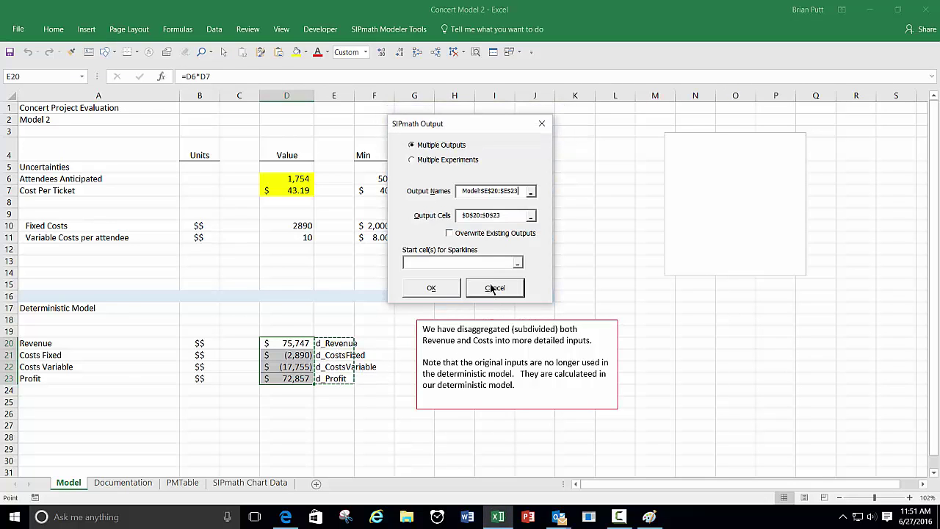
{"action": "left_click", "coordinate": [438, 289]}
{"action": "left_click", "coordinate": [433, 287]}
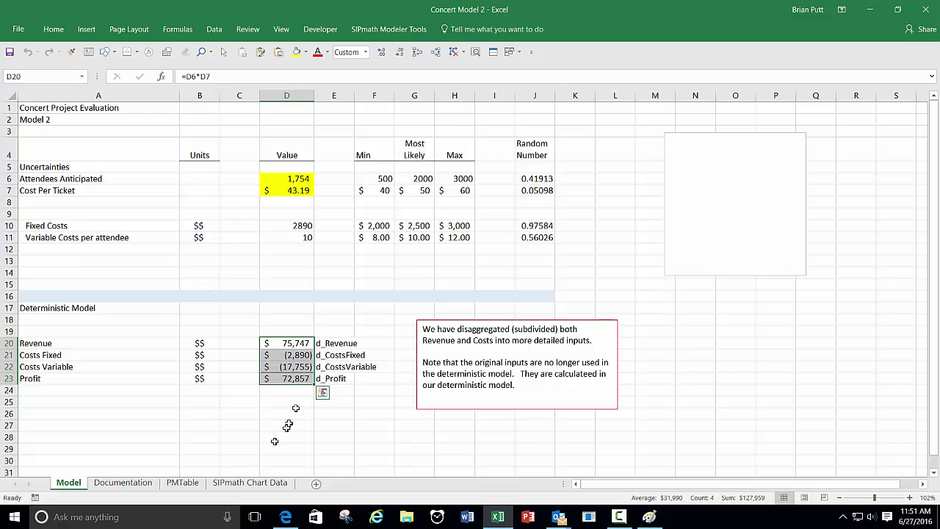
{"action": "left_click", "coordinate": [184, 482]}
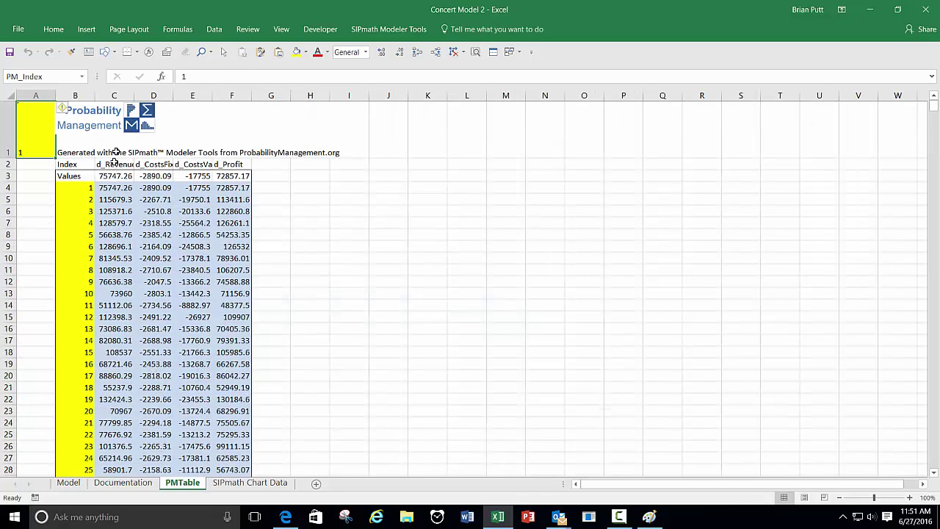
Widen columns C:F of the PMTable sheet to about 14.22 so the output names fit
{"action": "left_click_drag", "start_coordinate": [114, 95], "coordinate": [224, 96]}
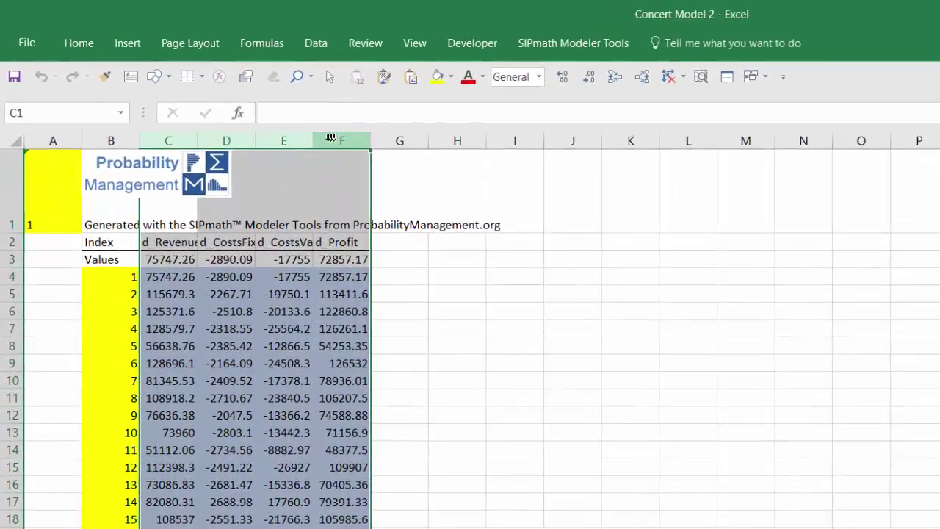
{"action": "left_click_drag", "start_coordinate": [310, 137], "coordinate": [348, 146]}
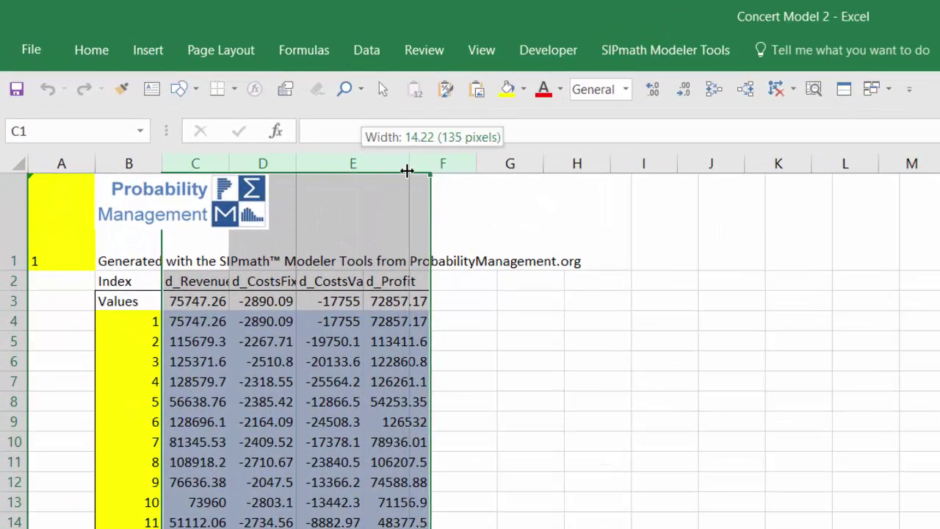
{"action": "left_click_drag", "start_coordinate": [406, 170], "coordinate": [404, 168]}
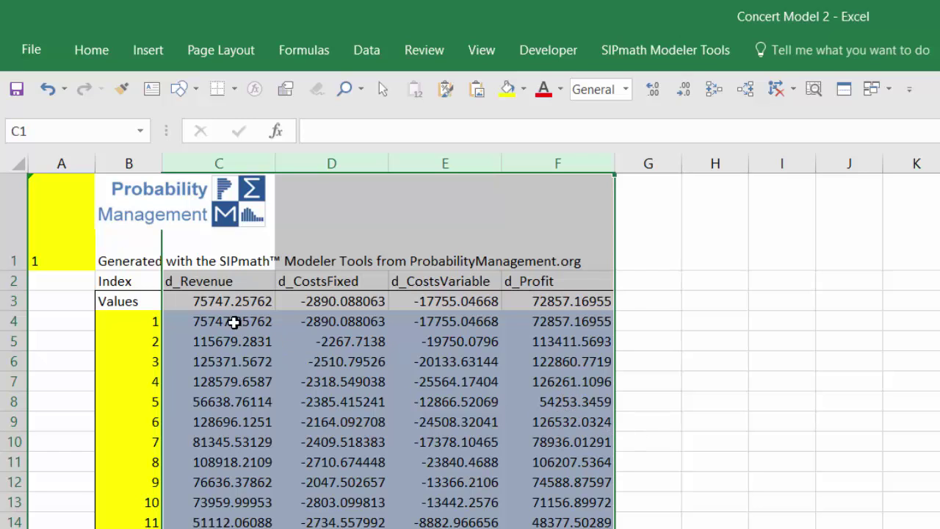
Examine the simulated output values on the PMTable sheet from trial 1 through trial 1000 and return to the sheet's start
{"action": "left_click", "coordinate": [136, 322]}
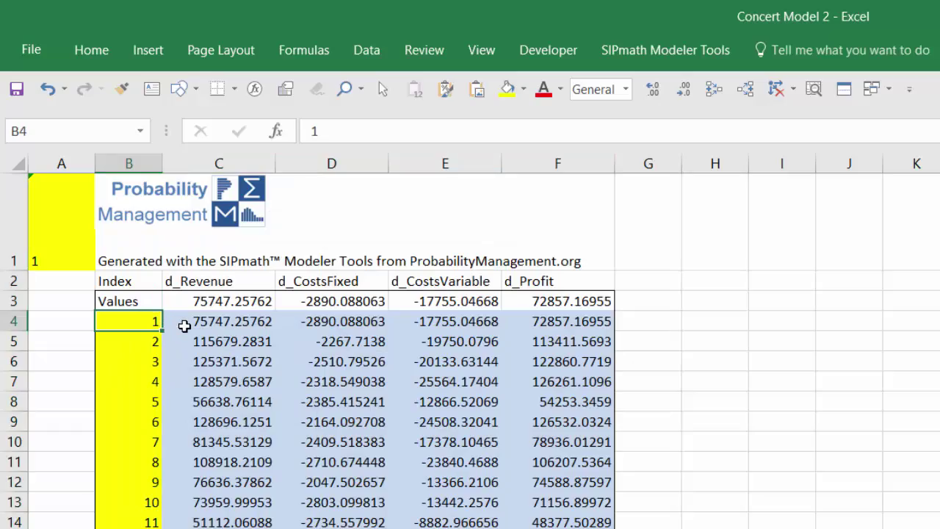
{"action": "key", "text": "Page_Down"}
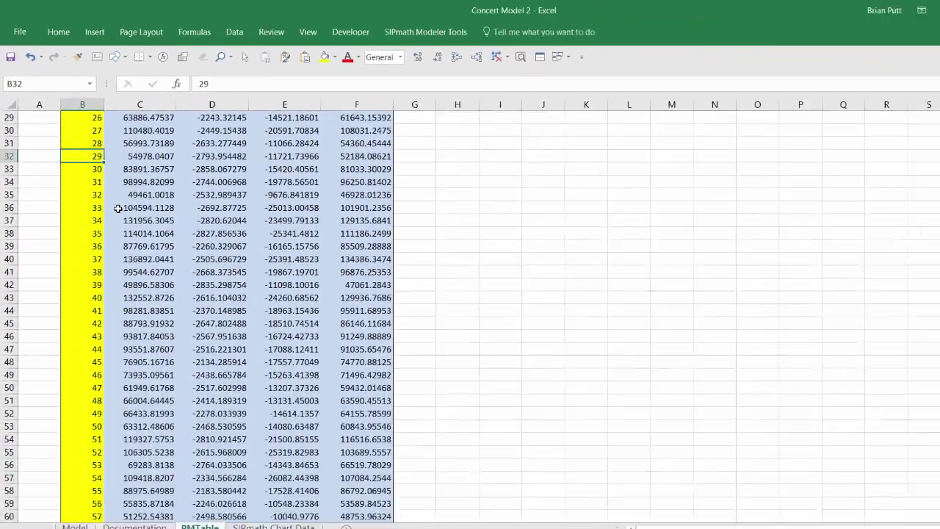
{"action": "key", "text": "End"}
{"action": "key", "text": "Down"}
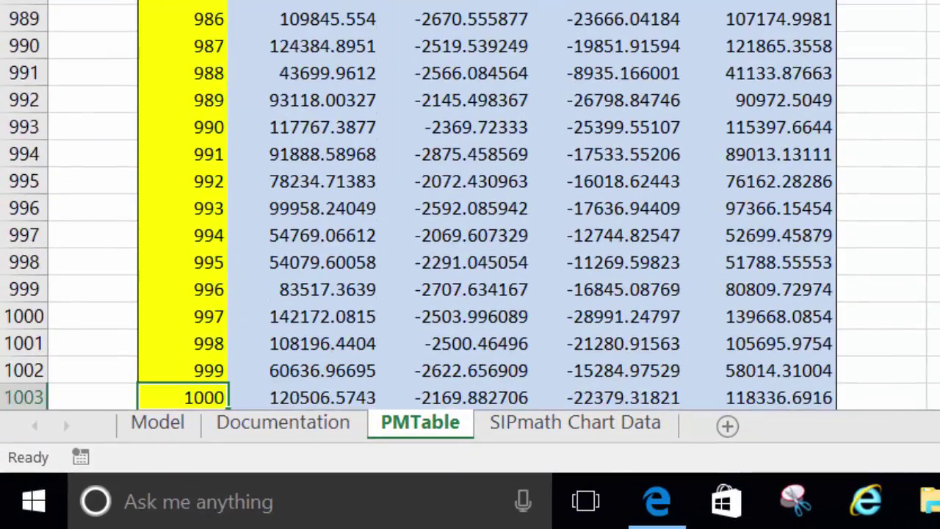
{"action": "left_click", "coordinate": [323, 396]}
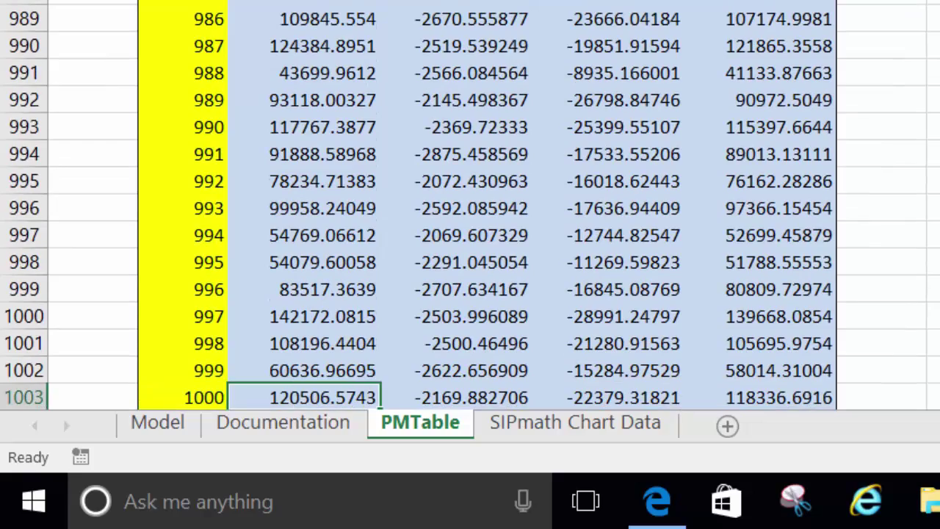
{"action": "key", "text": "Right"}
{"action": "key", "text": "Right"}
{"action": "key", "text": "Right"}
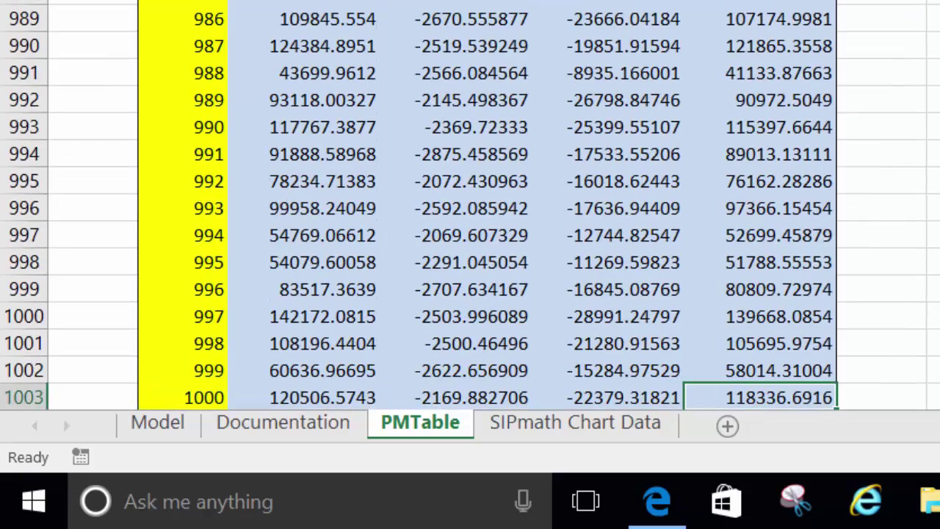
{"action": "key", "text": "ctrl+Home"}
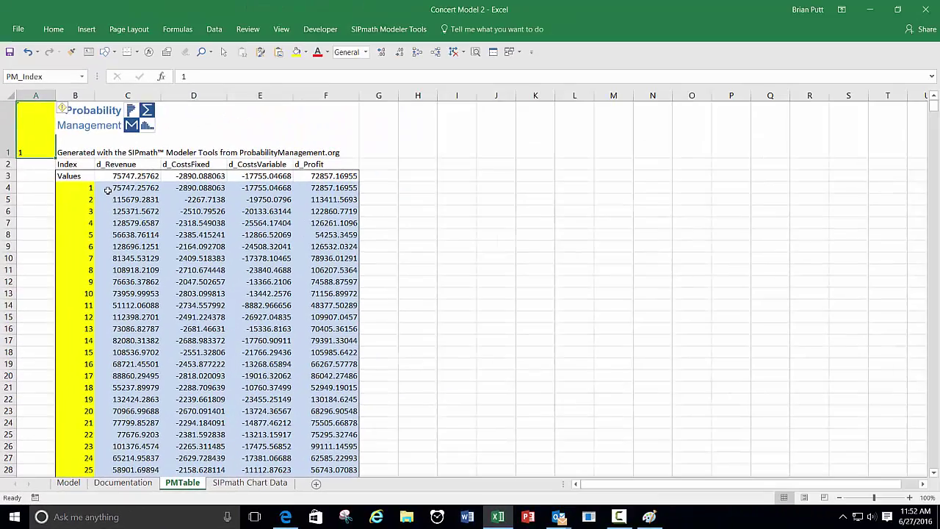
On the Model sheet, chart profit output D23 as a SIPmath Excel histogram with 21 bins starting at A26, and move it below the text note
{"action": "left_click", "coordinate": [77, 481]}
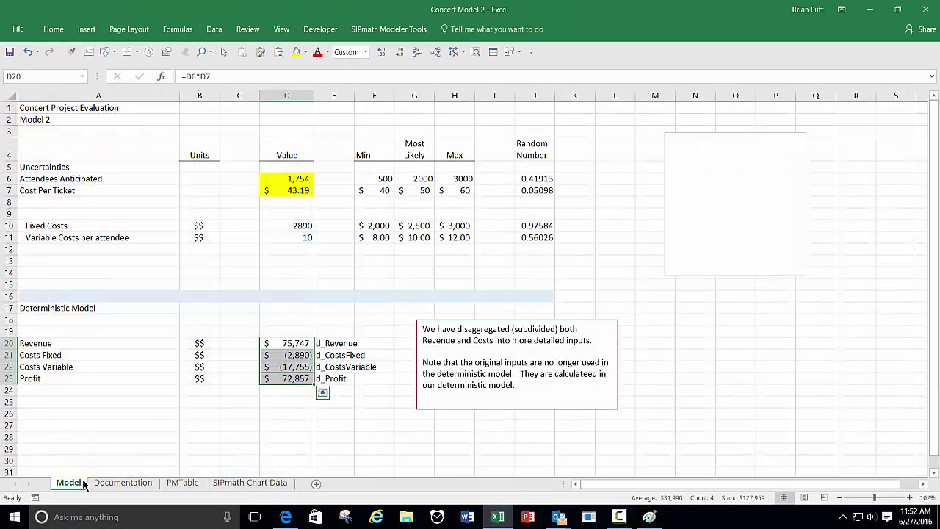
{"action": "left_click", "coordinate": [357, 441]}
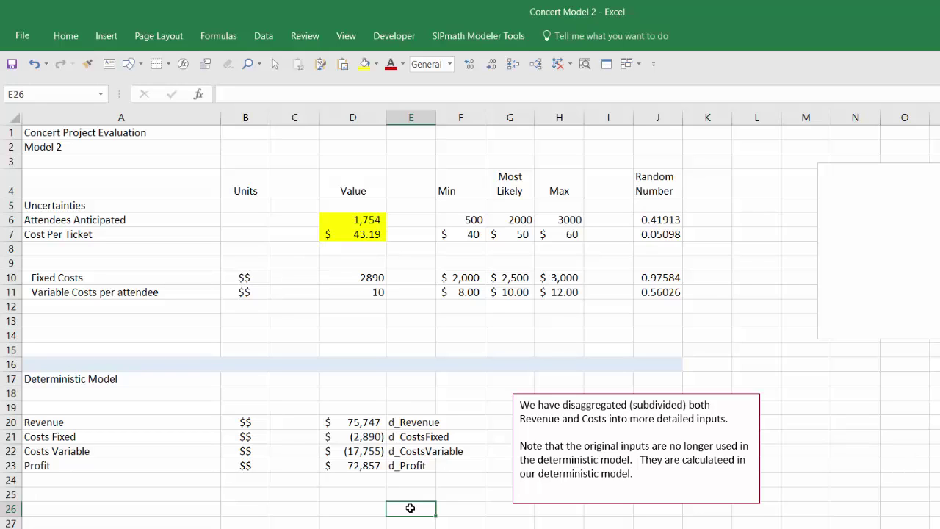
{"action": "left_click", "coordinate": [356, 465]}
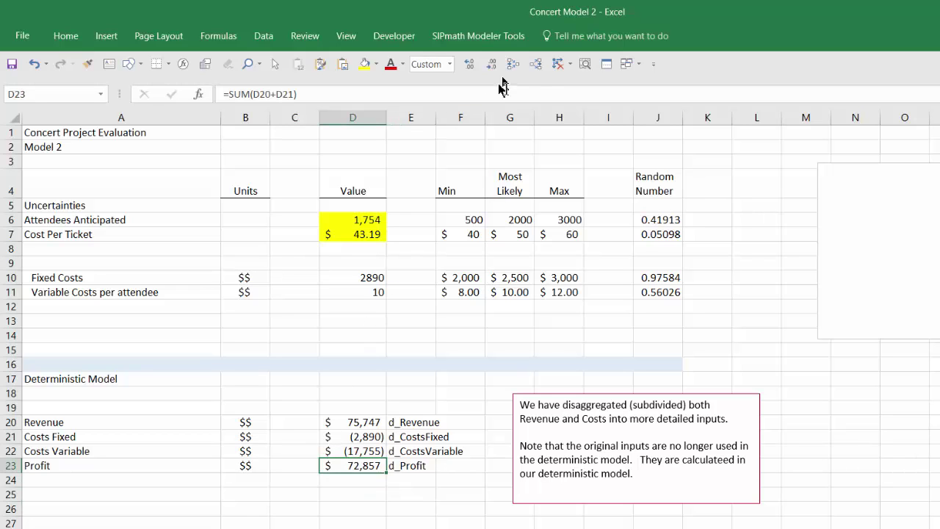
{"action": "left_click", "coordinate": [469, 38]}
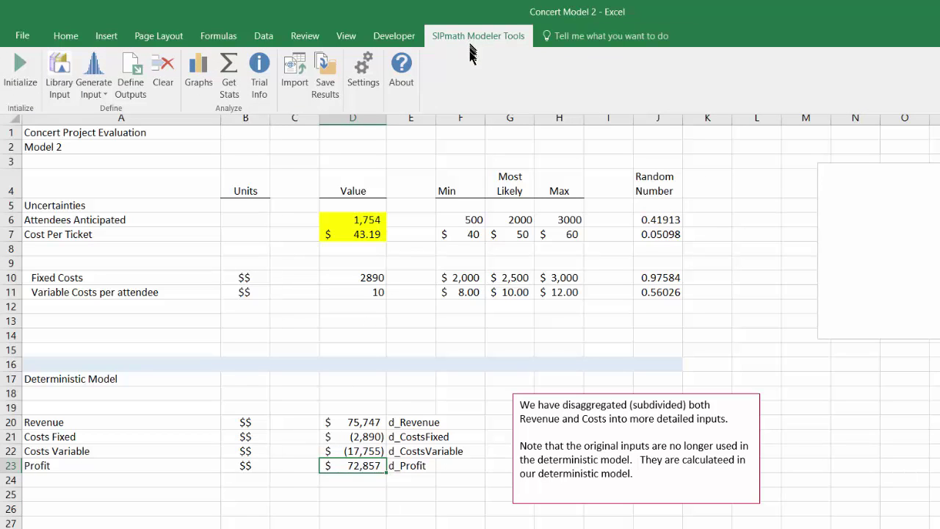
{"action": "left_click", "coordinate": [203, 66]}
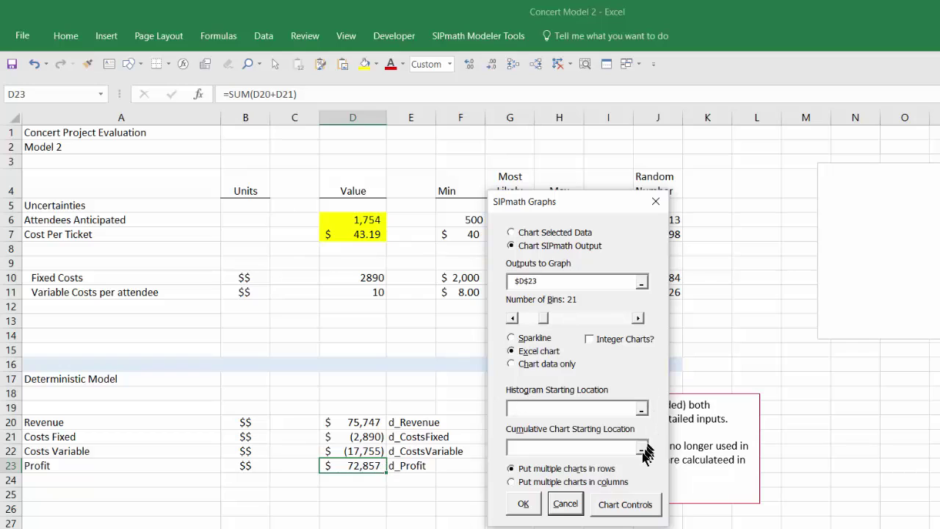
{"action": "left_click", "coordinate": [179, 508]}
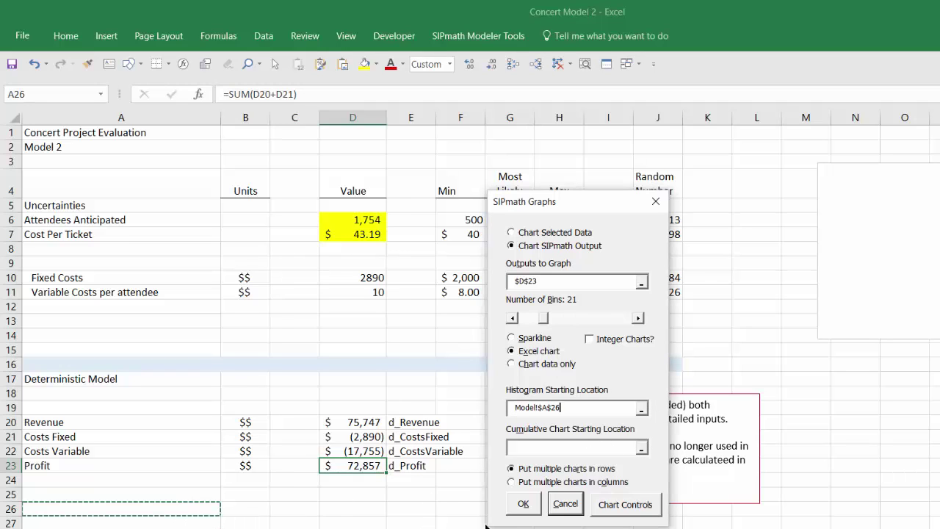
{"action": "left_click", "coordinate": [523, 504]}
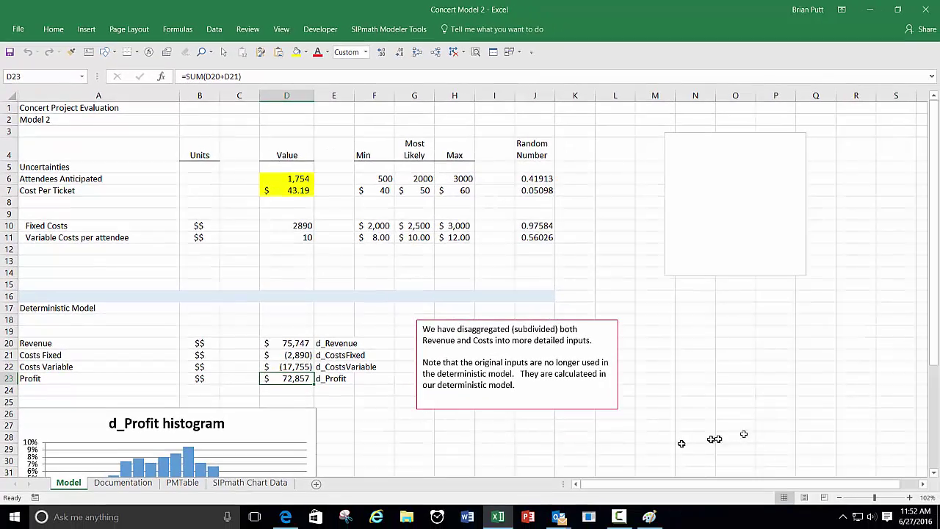
{"action": "scroll", "coordinate": [825, 447], "scroll_direction": "down", "scroll_amount": 4}
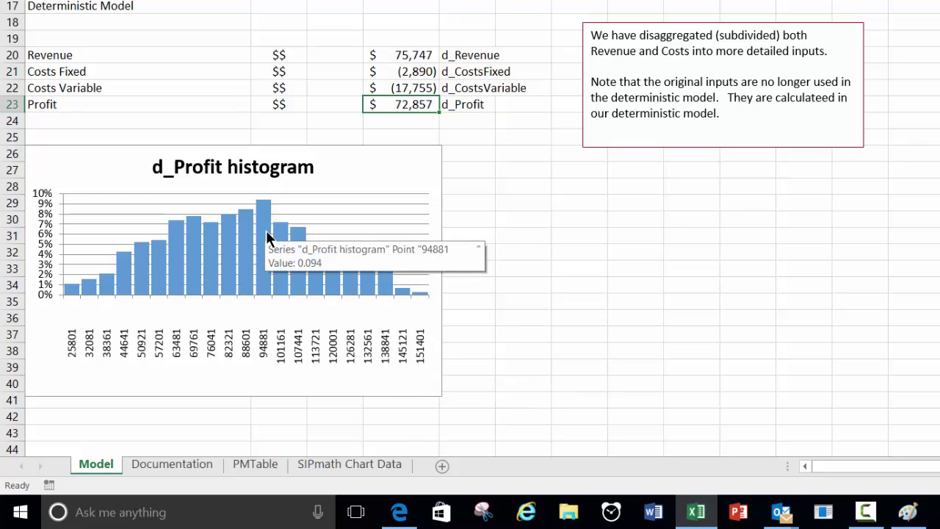
{"action": "left_click_drag", "start_coordinate": [368, 168], "coordinate": [939, 191]}
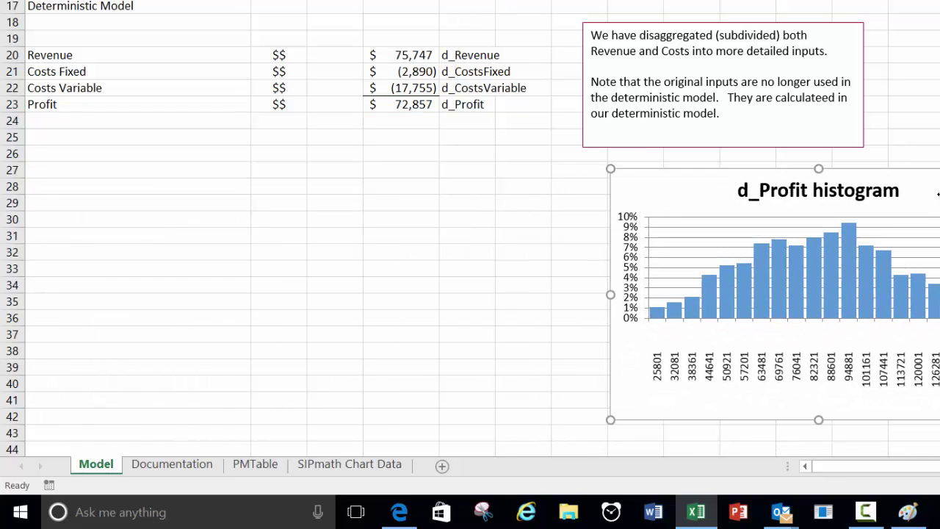
Chart variable costs output D22 as a SIPmath Excel histogram with 21 bins starting at A27
{"action": "left_click", "coordinate": [415, 86]}
{"action": "scroll", "coordinate": [479, 209], "scroll_direction": "up", "scroll_amount": 3}
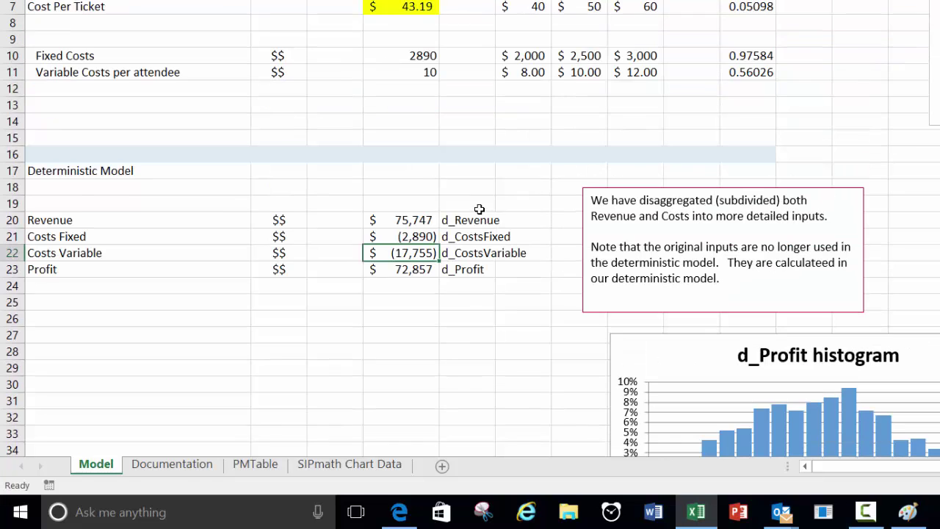
{"action": "scroll", "coordinate": [478, 209], "scroll_direction": "up", "scroll_amount": 1}
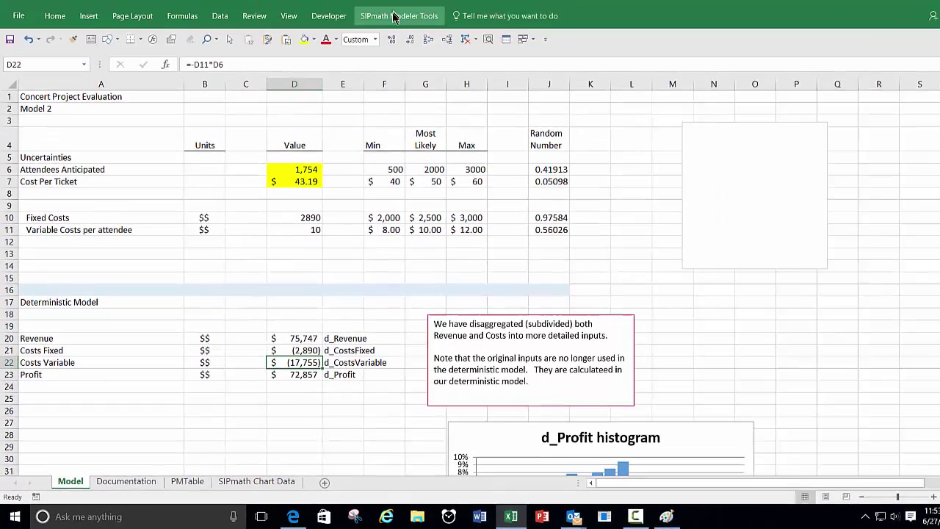
{"action": "left_click", "coordinate": [382, 29]}
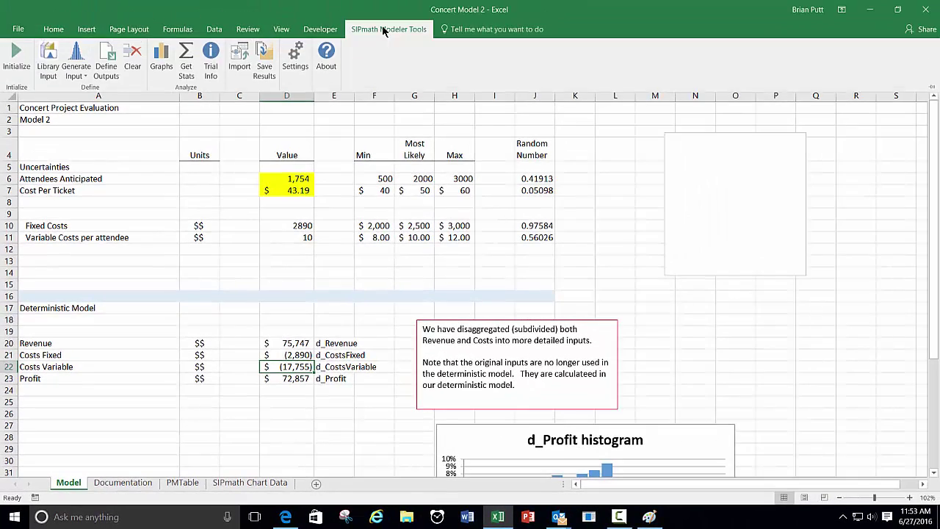
{"action": "left_click", "coordinate": [161, 63]}
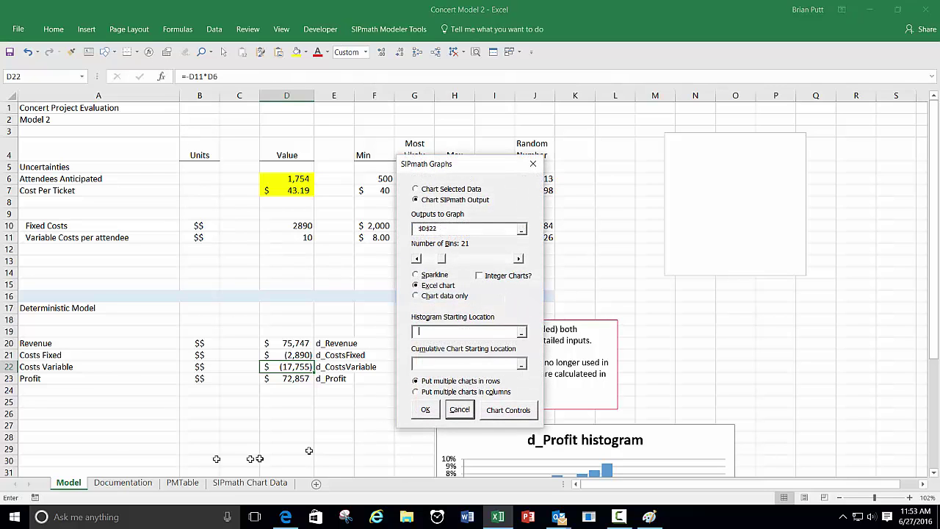
{"action": "left_click", "coordinate": [73, 425]}
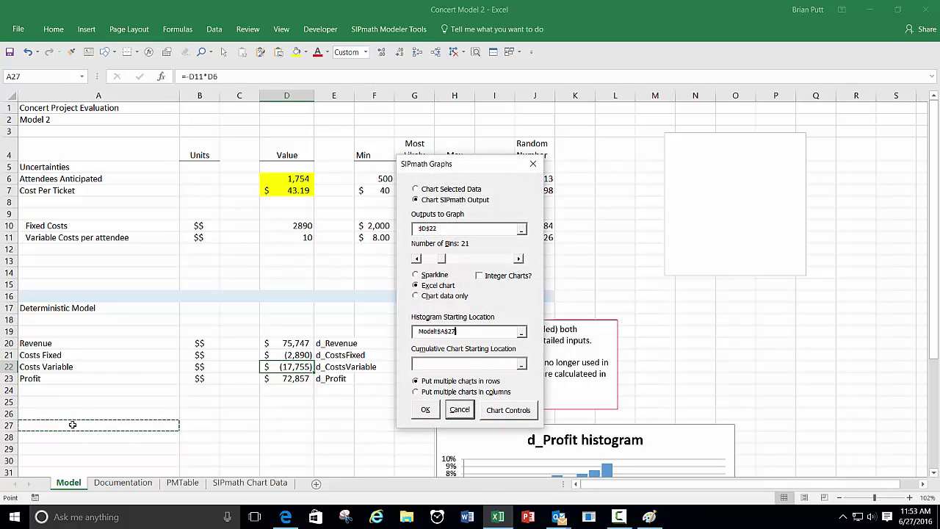
{"action": "left_click", "coordinate": [425, 409]}
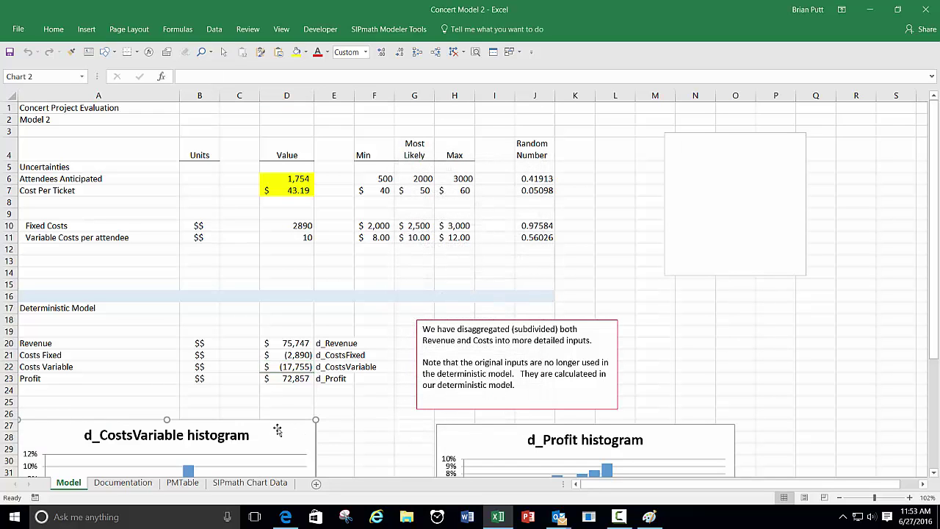
Move the d_CostsVariable histogram to the right of the d_Profit histogram, aligned in the same row
{"action": "left_click", "coordinate": [277, 430]}
{"action": "scroll", "coordinate": [277, 429], "scroll_direction": "down", "scroll_amount": 3}
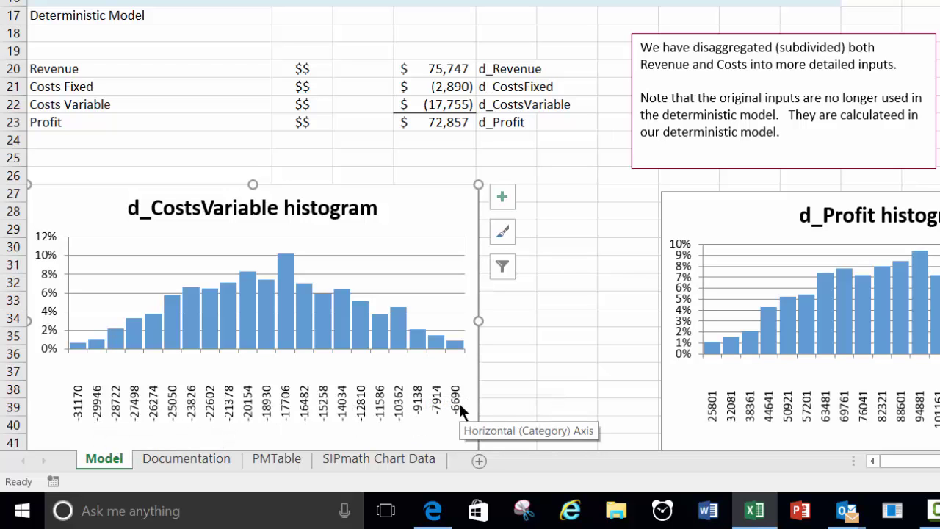
{"action": "mouse_move", "coordinate": [285, 290]}
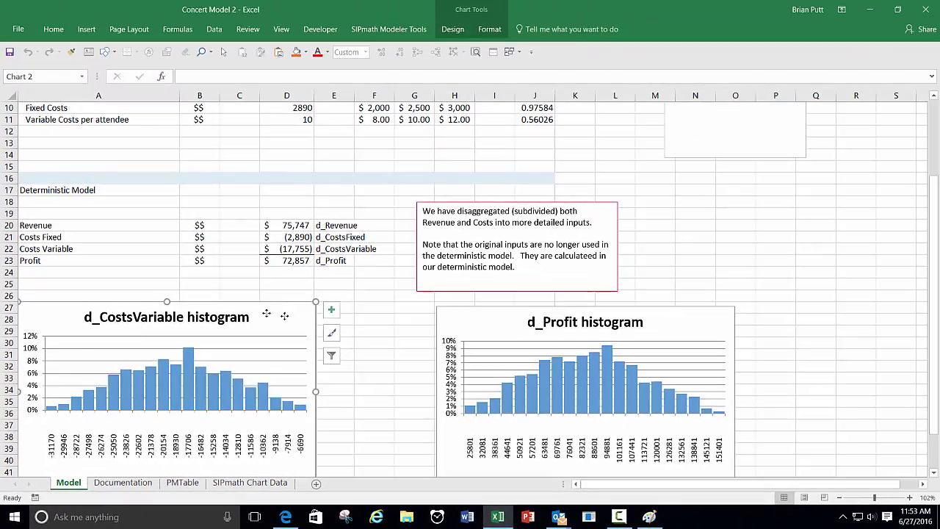
{"action": "left_click_drag", "start_coordinate": [400, 208], "coordinate": [914, 222]}
{"action": "left_click_drag", "start_coordinate": [603, 326], "coordinate": [793, 317]}
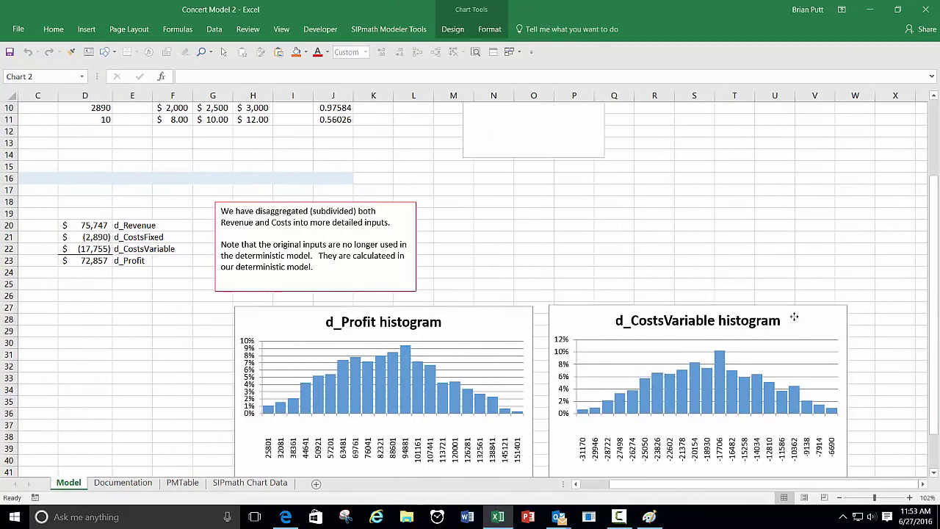
{"action": "left_click", "coordinate": [609, 257]}
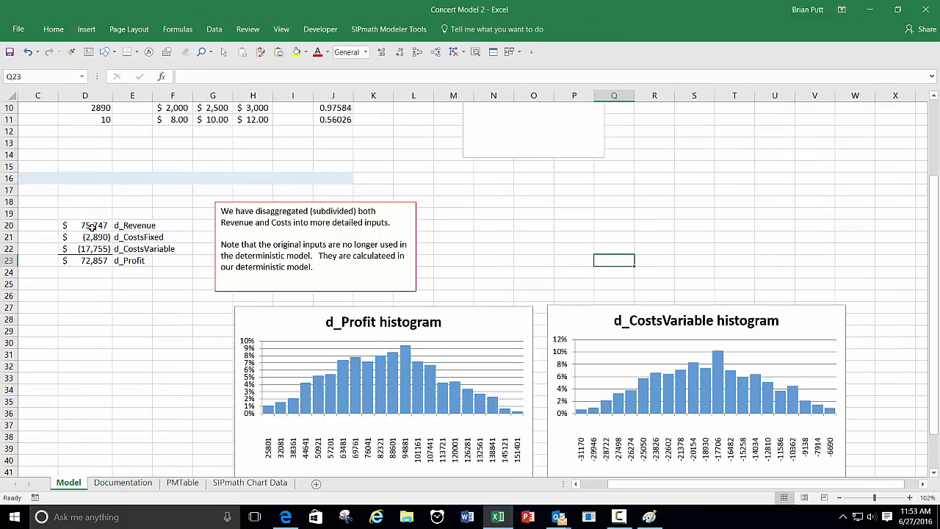
Chart the revenue and fixed costs outputs D20:D21 together as SIPmath Excel histograms with 21 bins starting at C26, arranged in columns
{"action": "left_click_drag", "start_coordinate": [86, 226], "coordinate": [87, 236]}
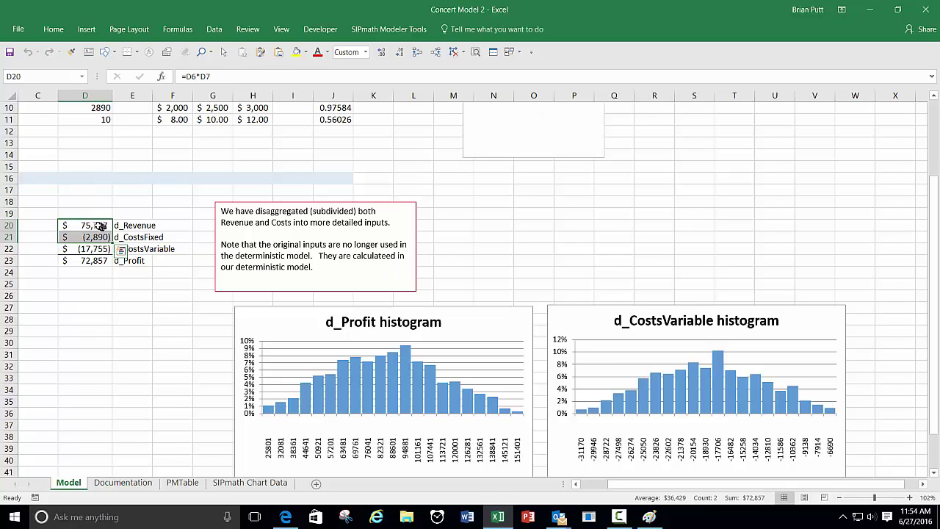
{"action": "left_click_drag", "start_coordinate": [100, 224], "coordinate": [95, 235]}
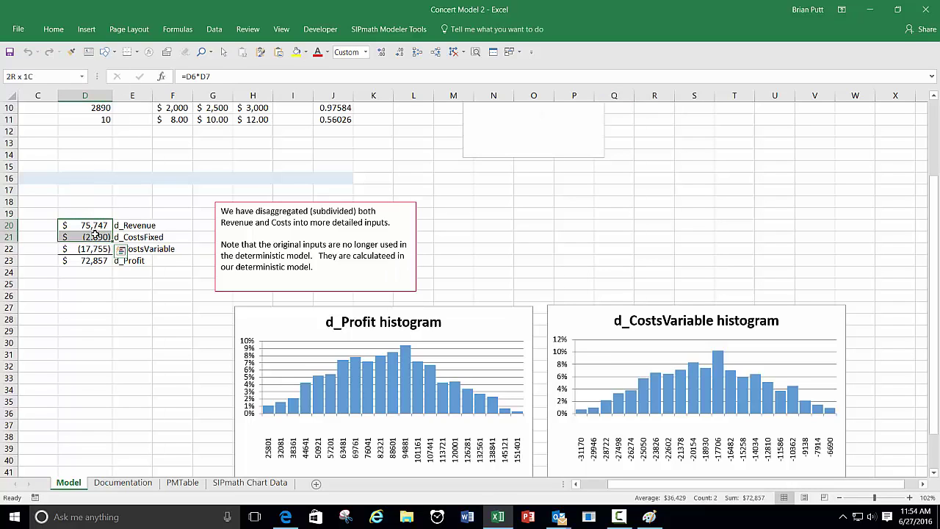
{"action": "left_click", "coordinate": [389, 29]}
{"action": "left_click", "coordinate": [163, 57]}
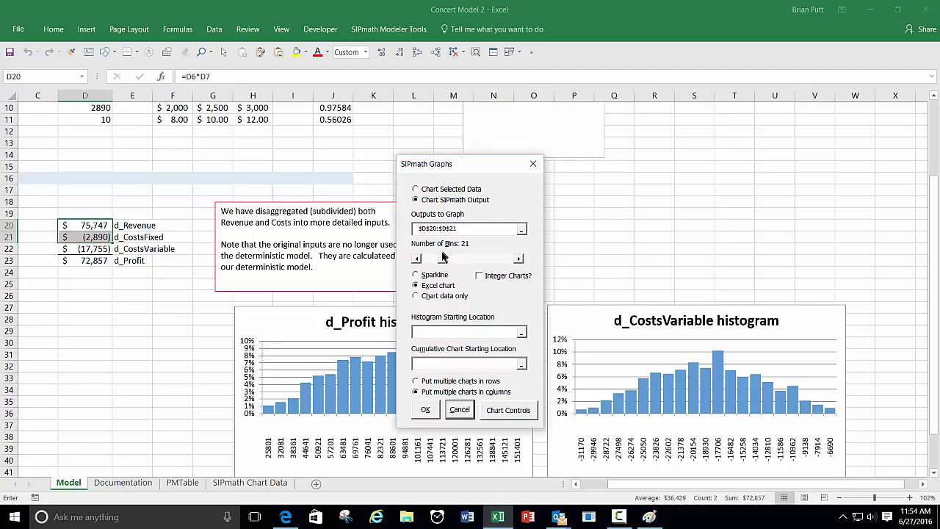
{"action": "left_click", "coordinate": [52, 294]}
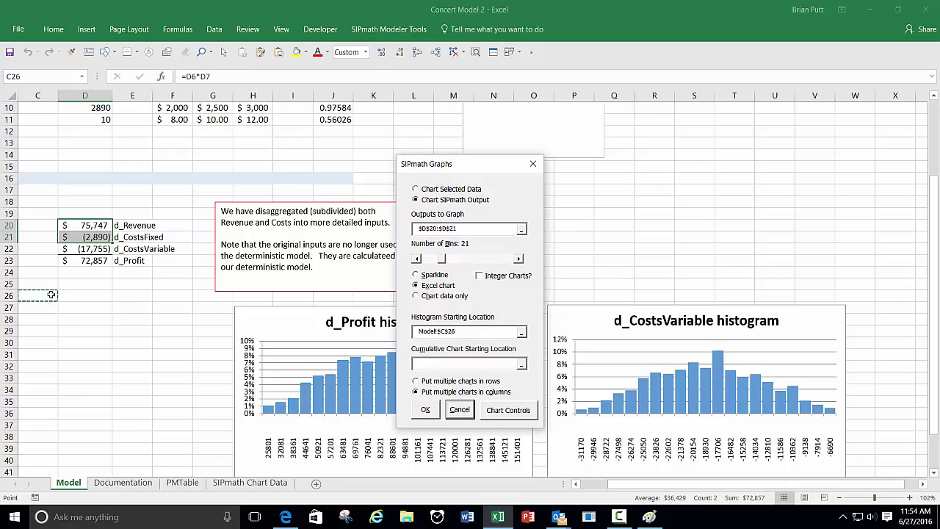
{"action": "left_click", "coordinate": [427, 411]}
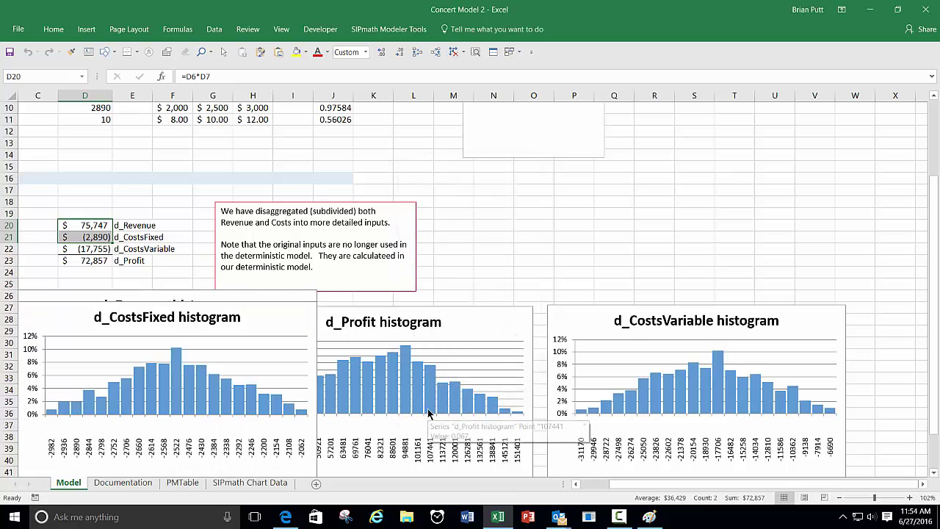
{"action": "left_click", "coordinate": [539, 277]}
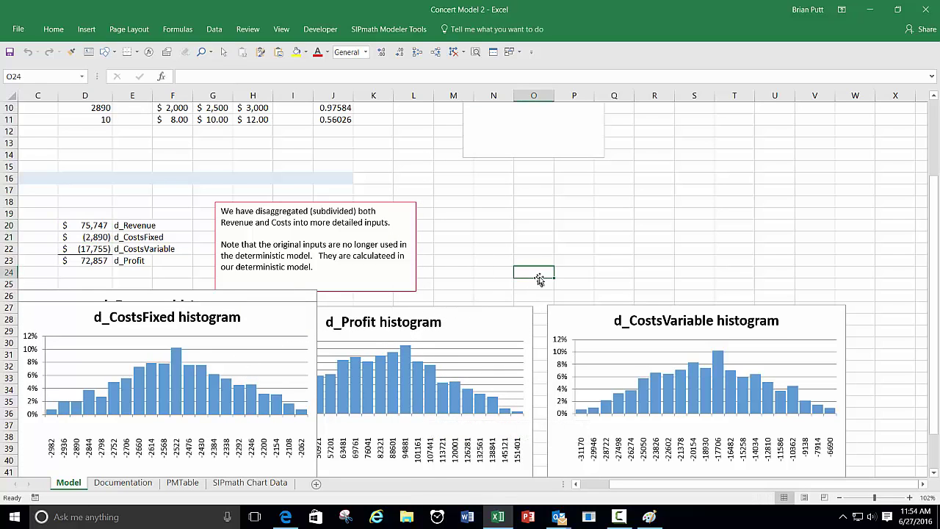
{"action": "scroll", "coordinate": [540, 279], "scroll_direction": "down", "scroll_amount": 2}
{"action": "scroll", "coordinate": [539, 279], "scroll_direction": "down", "scroll_amount": 1}
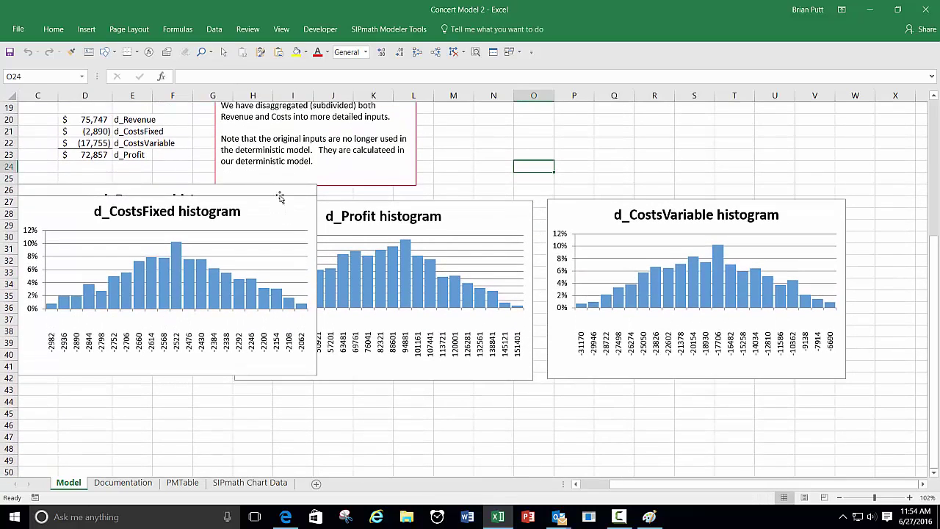
Move the d_CostsFixed histogram below the d_CostsVariable histogram, and the d_Revenue histogram below the d_Profit histogram
{"action": "left_click_drag", "start_coordinate": [285, 203], "coordinate": [812, 380]}
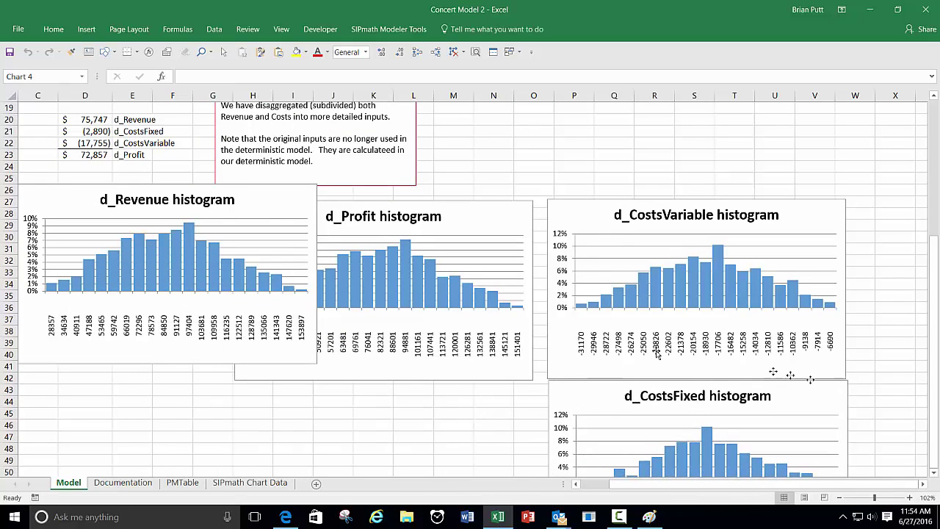
{"action": "left_click", "coordinate": [293, 203]}
{"action": "left_click_drag", "start_coordinate": [294, 203], "coordinate": [517, 389]}
{"action": "scroll", "coordinate": [655, 345], "scroll_direction": "down", "scroll_amount": 1}
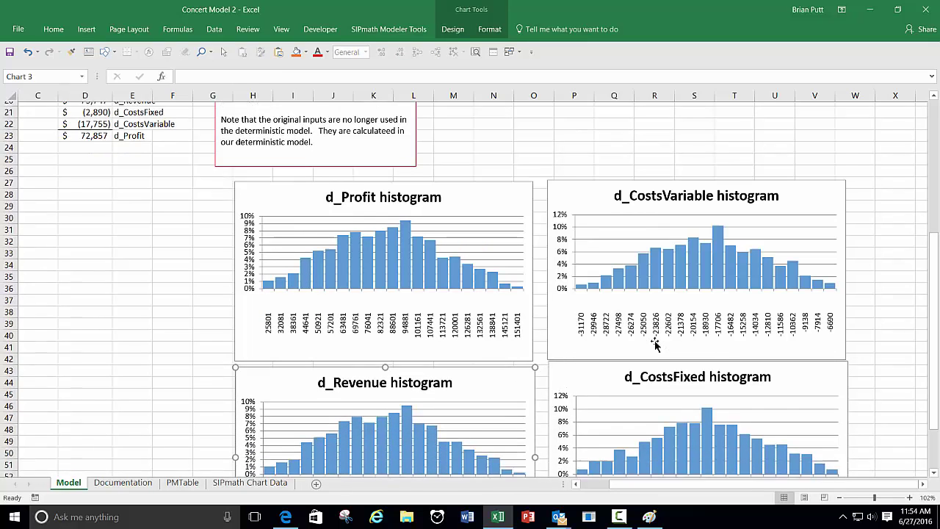
{"action": "scroll", "coordinate": [656, 345], "scroll_direction": "down", "scroll_amount": 2}
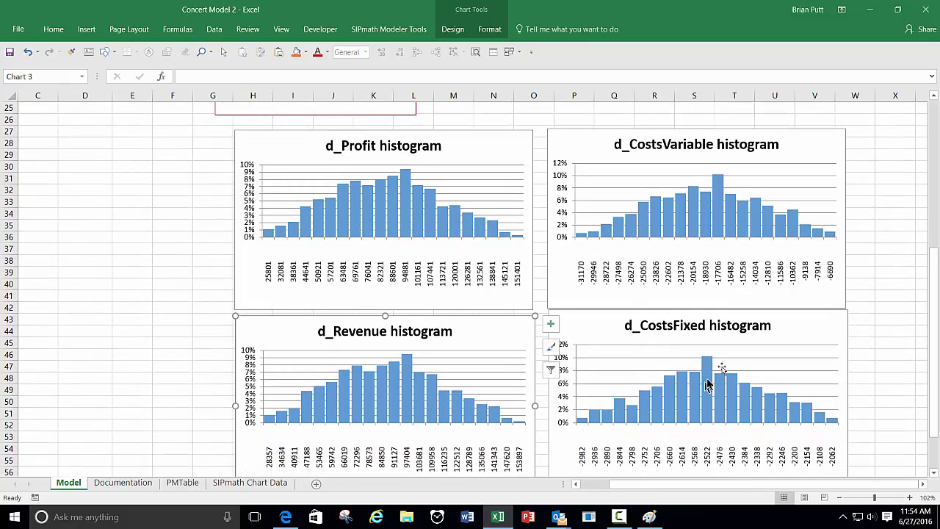
Switch to Paint to view the hand-drawn triangular distribution sketch and return to the Excel workbook
{"action": "left_click", "coordinate": [649, 516]}
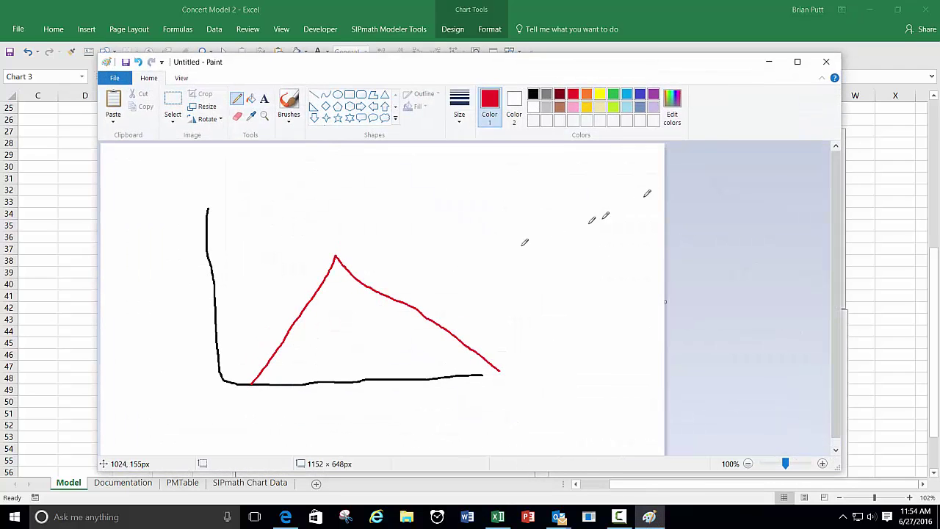
{"action": "left_click", "coordinate": [766, 61]}
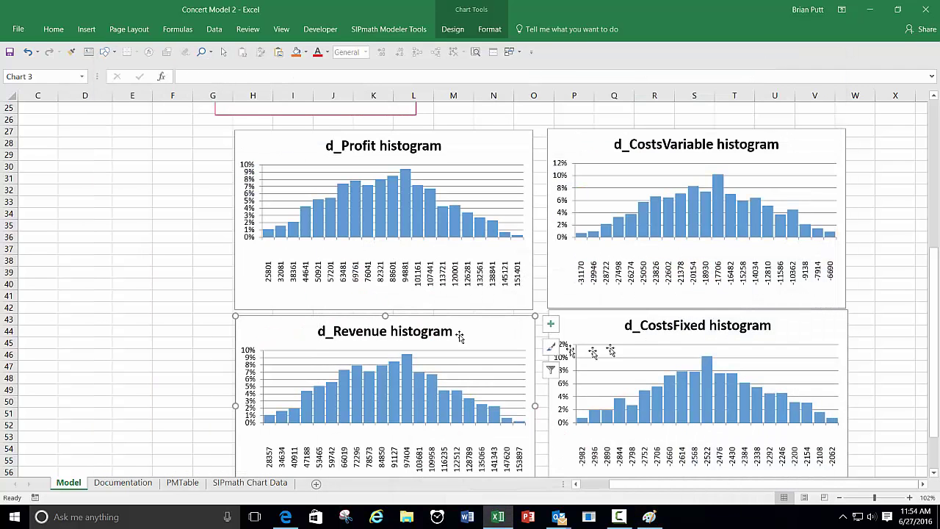
{"action": "left_click", "coordinate": [167, 240]}
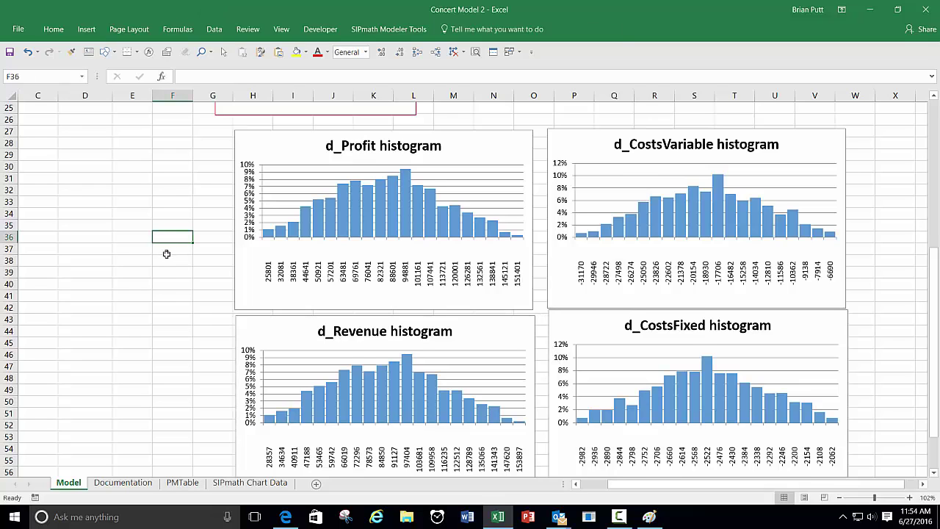
Move the text note about the disaggregated inputs up so that it starts around row 14
{"action": "scroll", "coordinate": [167, 253], "scroll_direction": "up", "scroll_amount": 2}
{"action": "scroll", "coordinate": [167, 258], "scroll_direction": "up", "scroll_amount": 2}
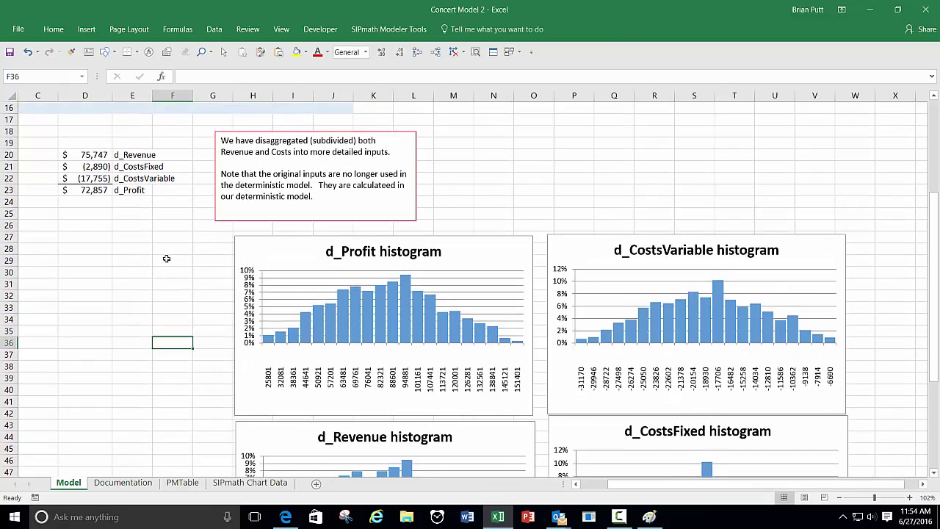
{"action": "scroll", "coordinate": [166, 258], "scroll_direction": "up", "scroll_amount": 2}
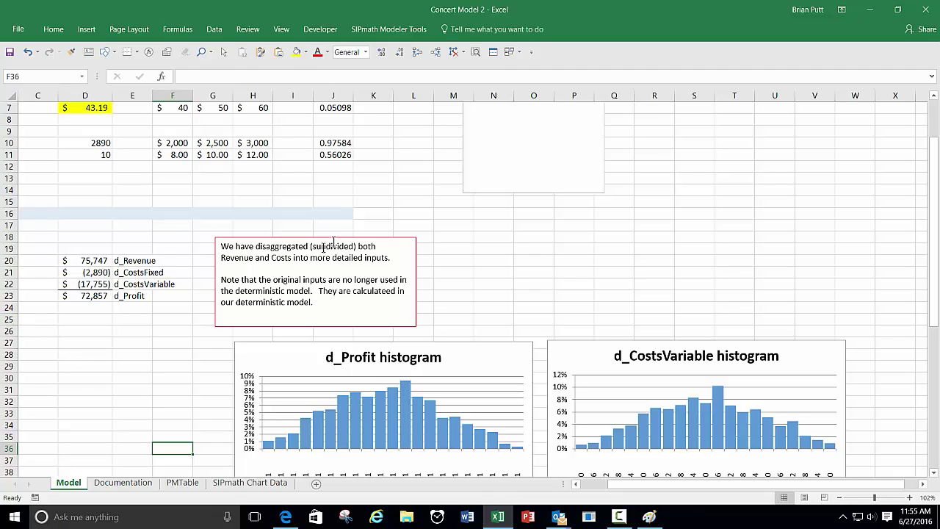
{"action": "mouse_move", "coordinate": [345, 237]}
{"action": "left_mouse_down"}
{"action": "mouse_move", "coordinate": [365, 204]}
{"action": "mouse_move", "coordinate": [362, 189]}
{"action": "left_mouse_up"}
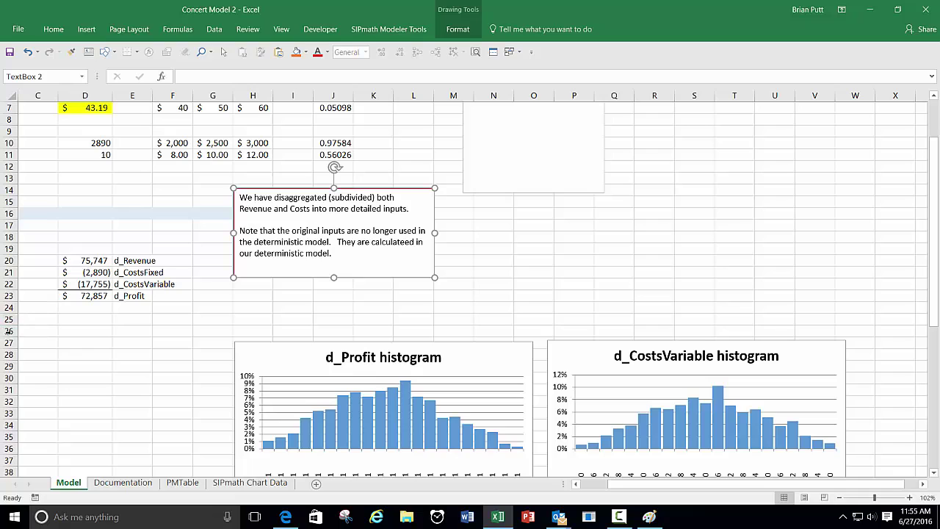
Insert seven blank rows at rows 26 to 32, above the histograms
{"action": "left_click_drag", "start_coordinate": [9, 331], "coordinate": [4, 404]}
{"action": "right_click", "coordinate": [4, 402]}
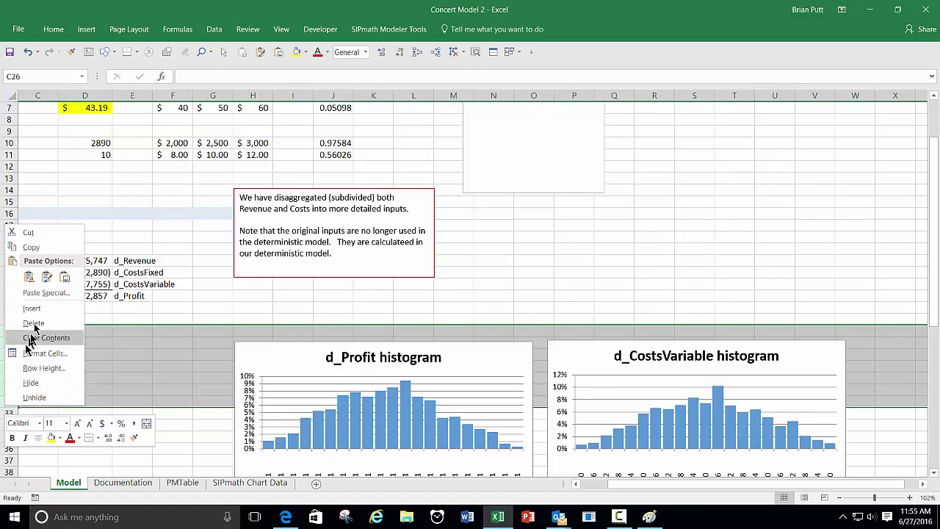
{"action": "left_click", "coordinate": [33, 308]}
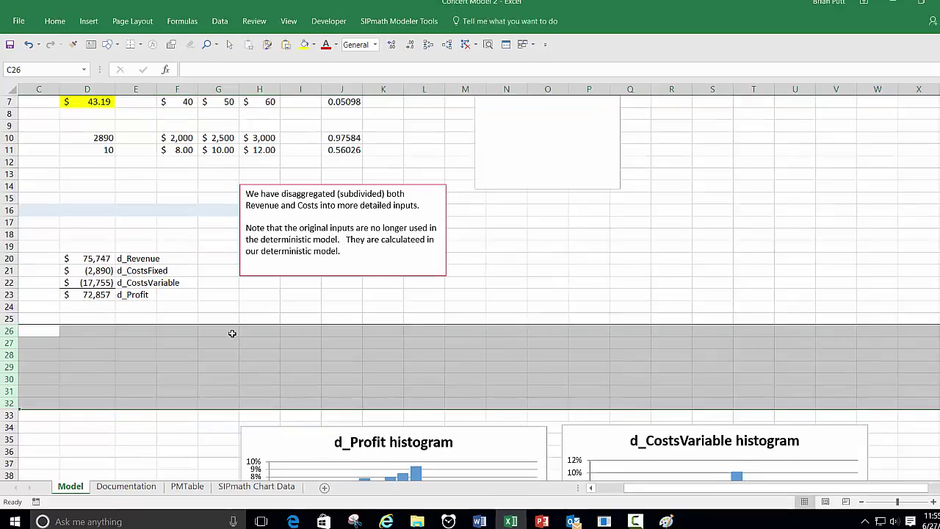
Enter the section heading "Probabilistic Results" in cell A26
{"action": "left_click", "coordinate": [219, 330]}
{"action": "key", "text": "Left"}
{"action": "key", "text": "Left"}
{"action": "key", "text": "Left"}
{"action": "key", "text": "Left"}
{"action": "key", "text": "Left"}
{"action": "key", "text": "Left"}
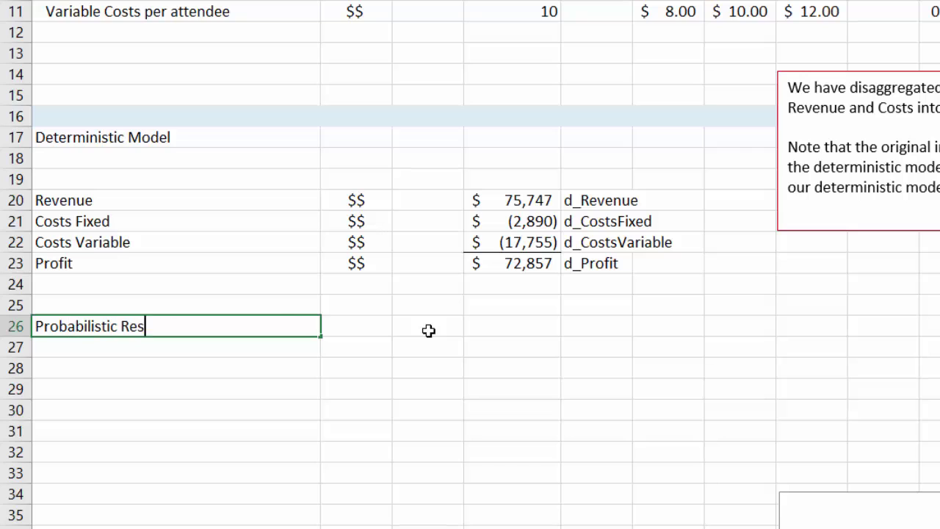
{"action": "key", "text": "Return"}
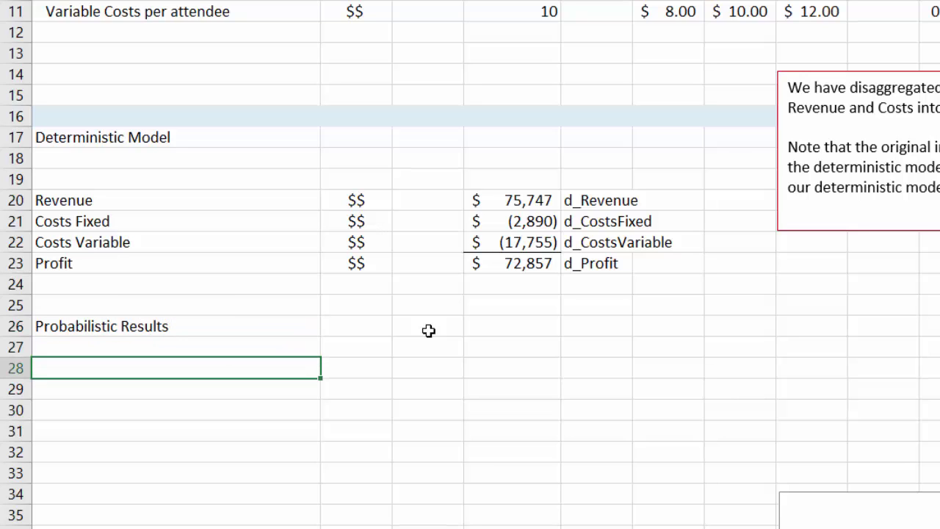
Link A28 to the Revenue label with =A20, and copy the formula down through A31
{"action": "type", "text": "="}
{"action": "key", "text": "Up"}
{"action": "key", "text": "Up"}
{"action": "key", "text": "Up"}
{"action": "key", "text": "Up"}
{"action": "key", "text": "Up"}
{"action": "key", "text": "Up"}
{"action": "key", "text": "Up"}
{"action": "key", "text": "Up"}
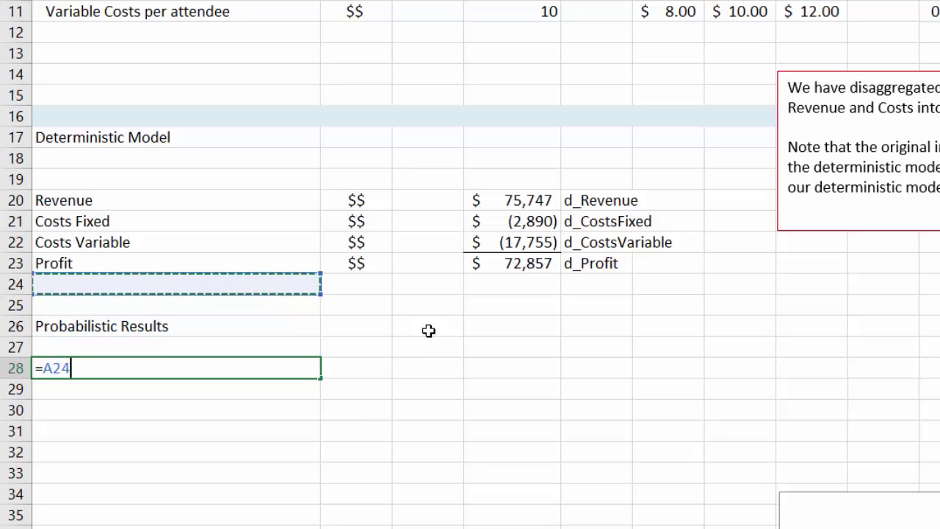
{"action": "key", "text": "ctrl+Return"}
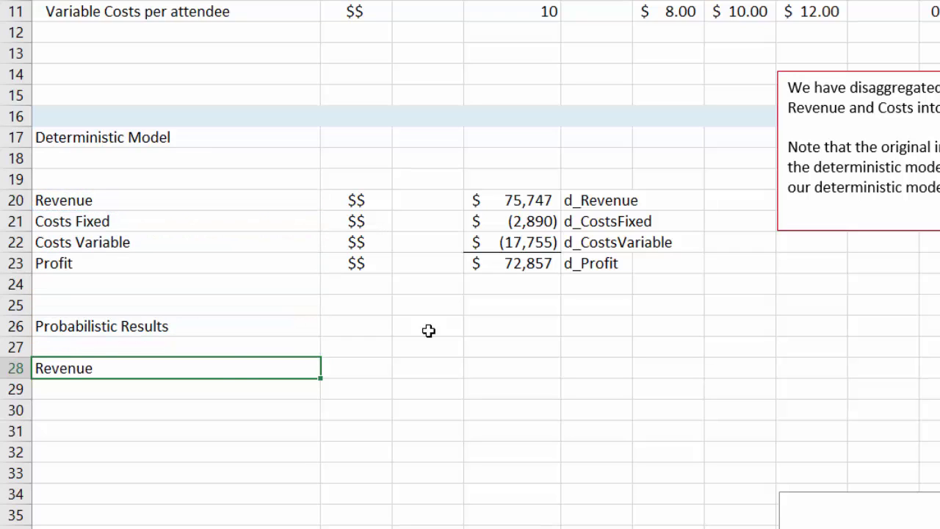
{"action": "key", "text": "ctrl+c"}
{"action": "key", "text": "shift+Down"}
{"action": "key", "text": "shift+Down"}
{"action": "key", "text": "shift+Down"}
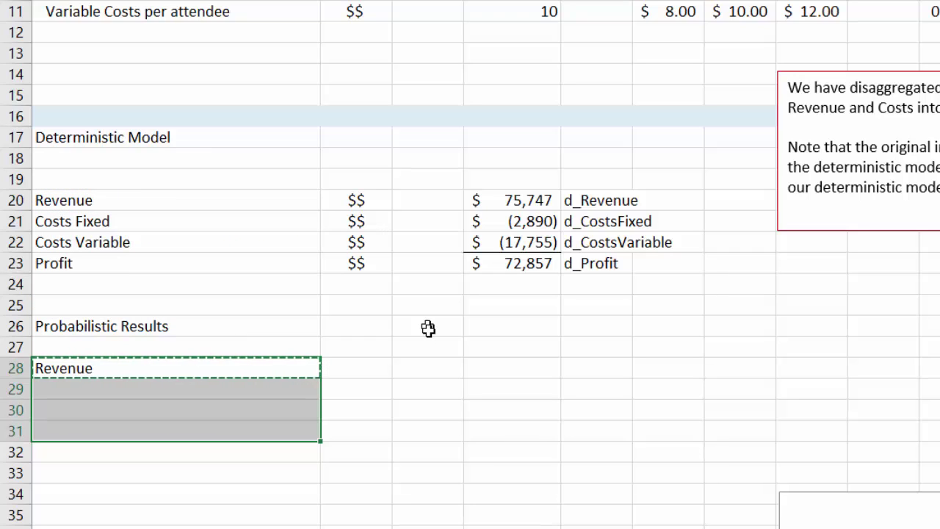
{"action": "key", "text": "ctrl+v"}
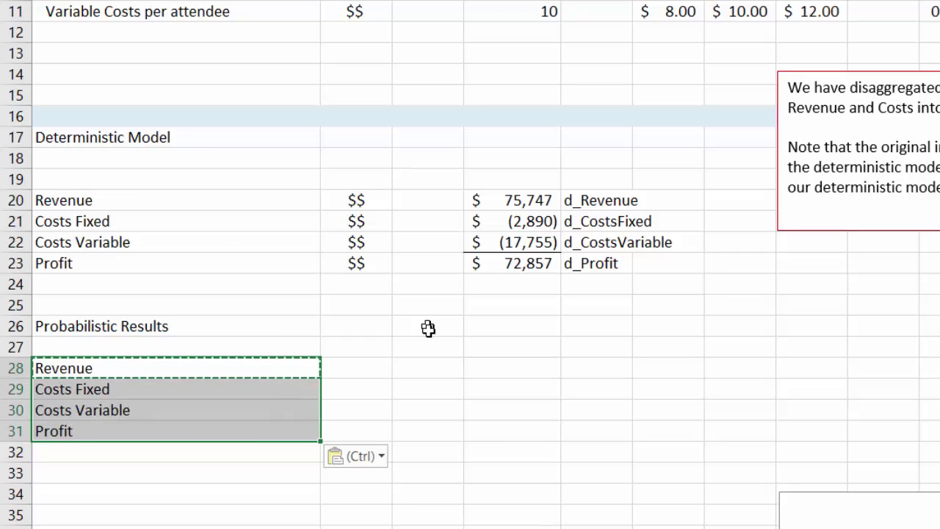
Enter the column headings EV, 0.1, 0.5 and 0.9 in cells D27 to G27
{"action": "key", "text": "Right"}
{"action": "key", "text": "Right"}
{"action": "key", "text": "Right"}
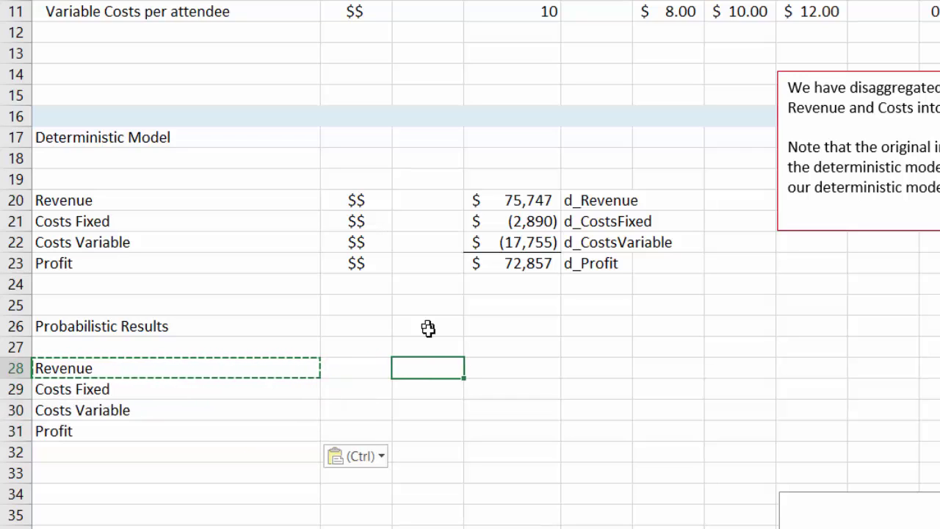
{"action": "key", "text": "Up"}
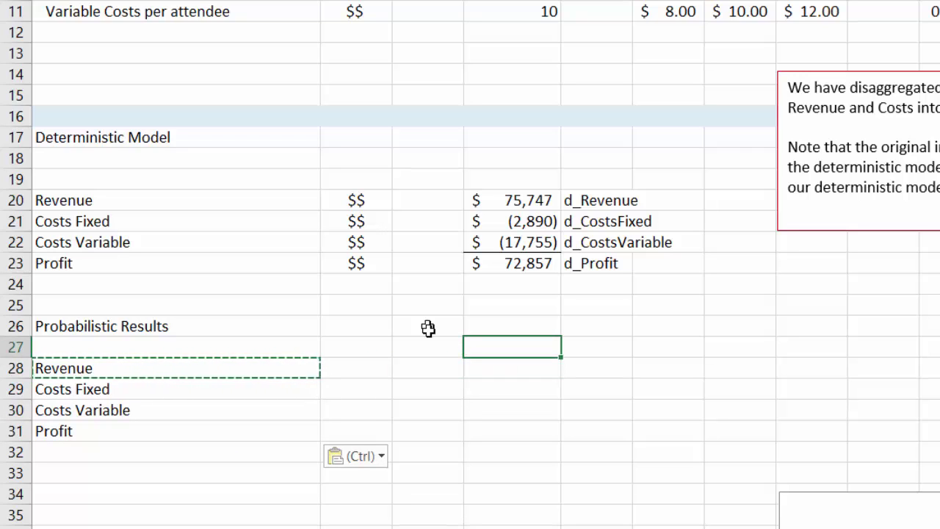
{"action": "type", "text": "EV"}
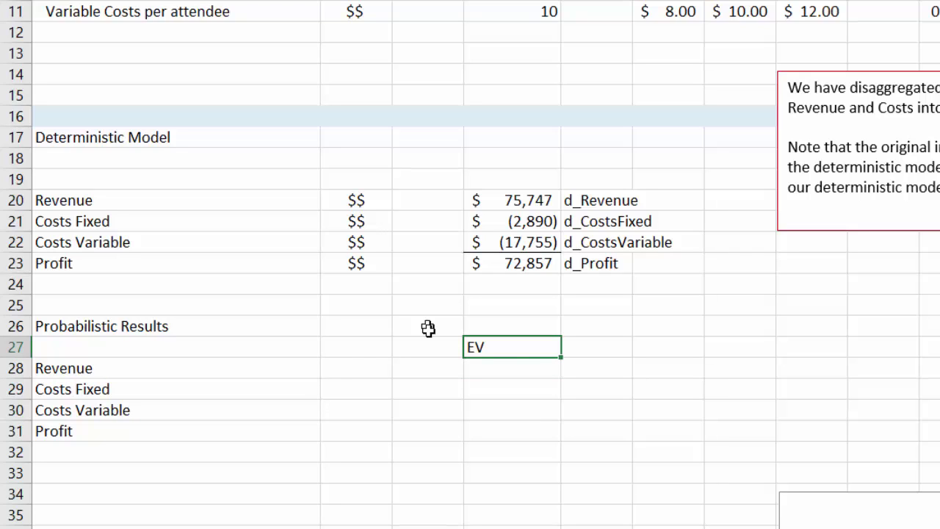
{"action": "key", "text": "Tab"}
{"action": "type", "text": ".1"}
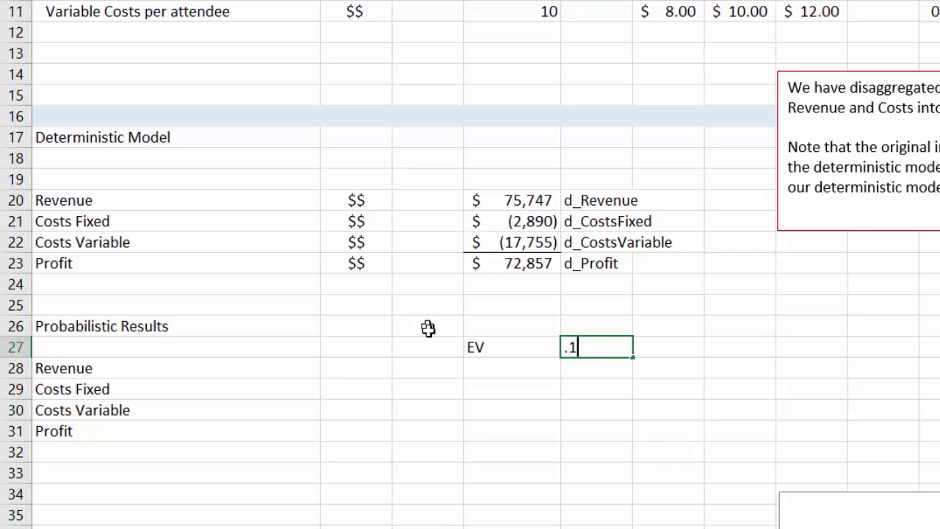
{"action": "key", "text": "Tab"}
{"action": "type", "text": "."}
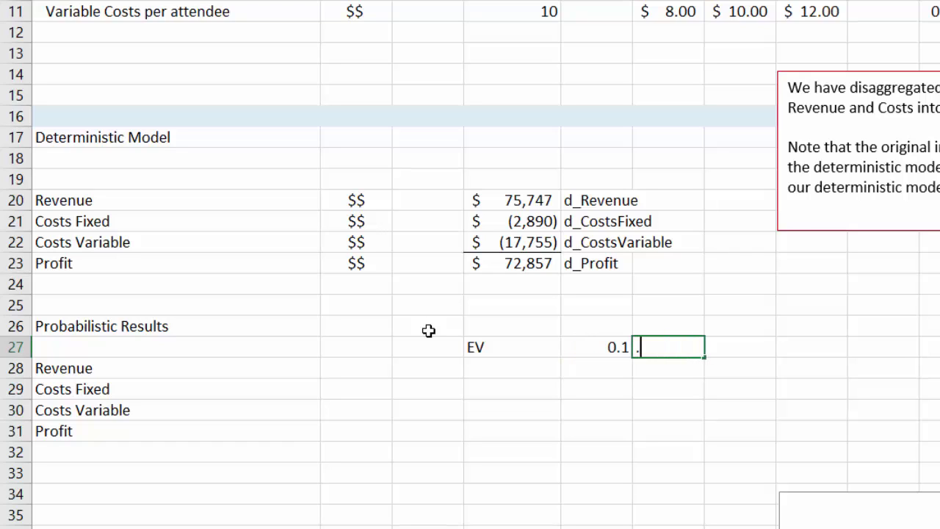
{"action": "type", "text": "5"}
{"action": "key", "text": "Tab"}
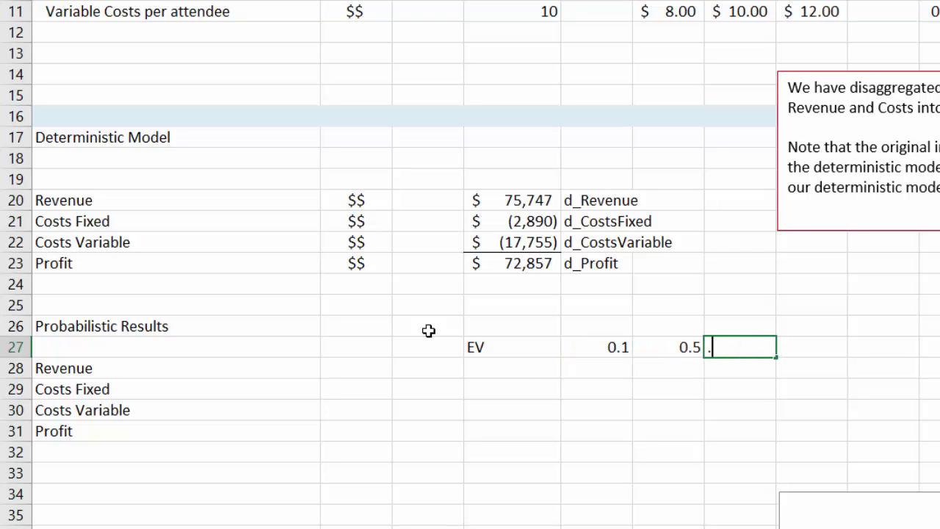
{"action": "key", "text": "ctrl+Return"}
Calculate the average of revenue D20 in D28 with the AVERAGE function, and fill the formula down to D31
{"action": "key", "text": "Left"}
{"action": "key", "text": "Left"}
{"action": "key", "text": "Left"}
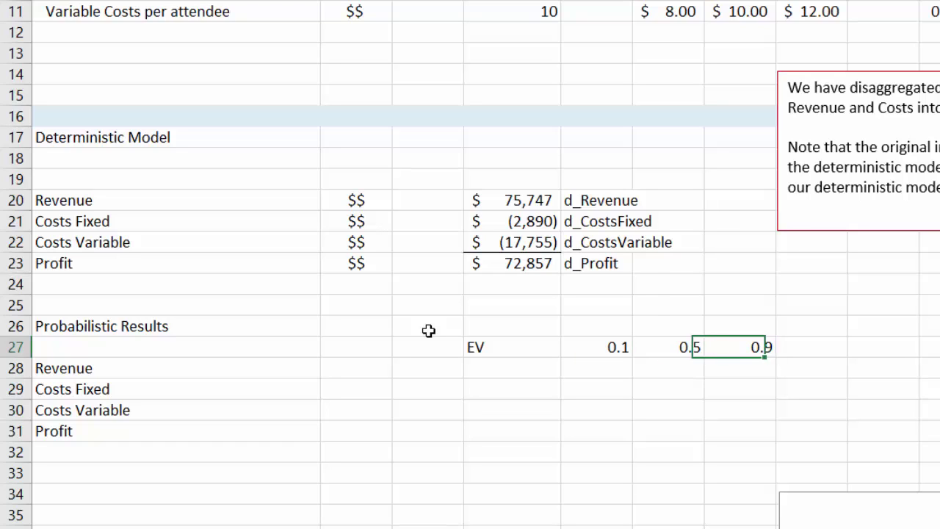
{"action": "key", "text": "Down"}
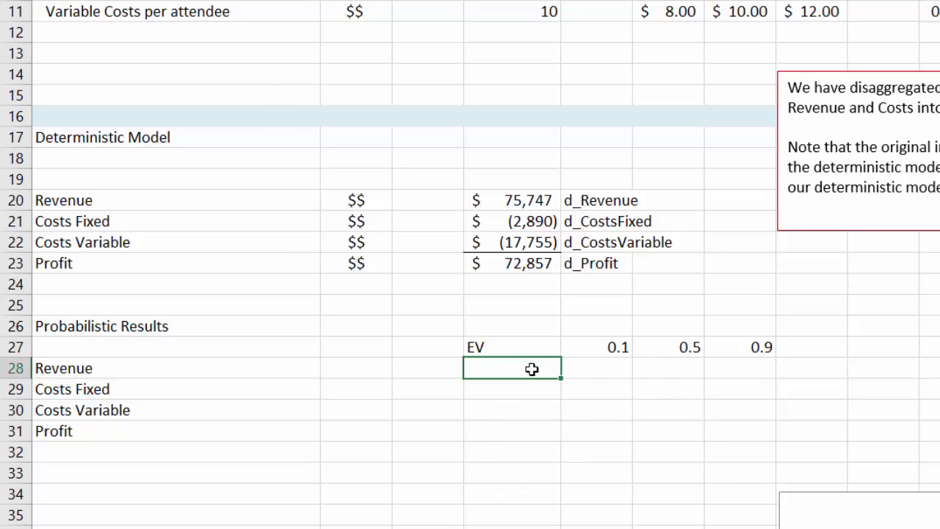
{"action": "type", "text": "=average"}
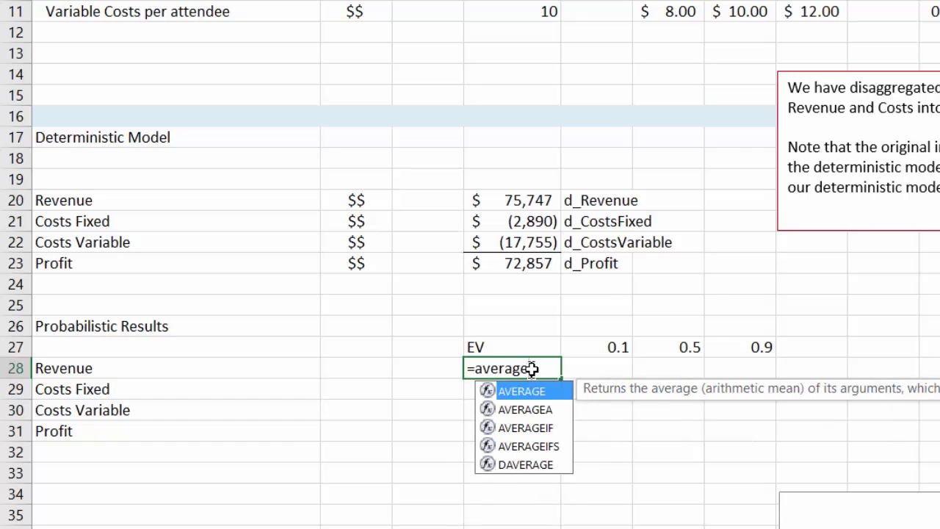
{"action": "type", "text": "("}
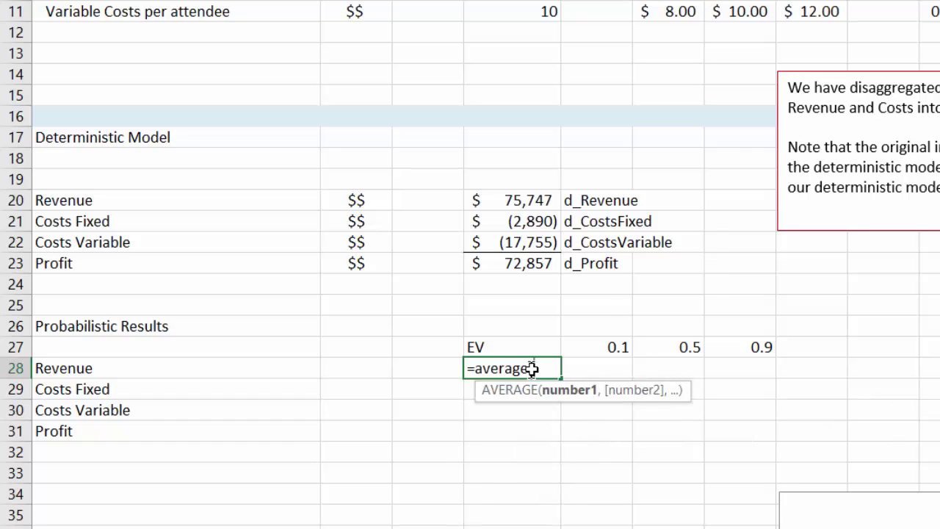
{"action": "left_click", "coordinate": [507, 199]}
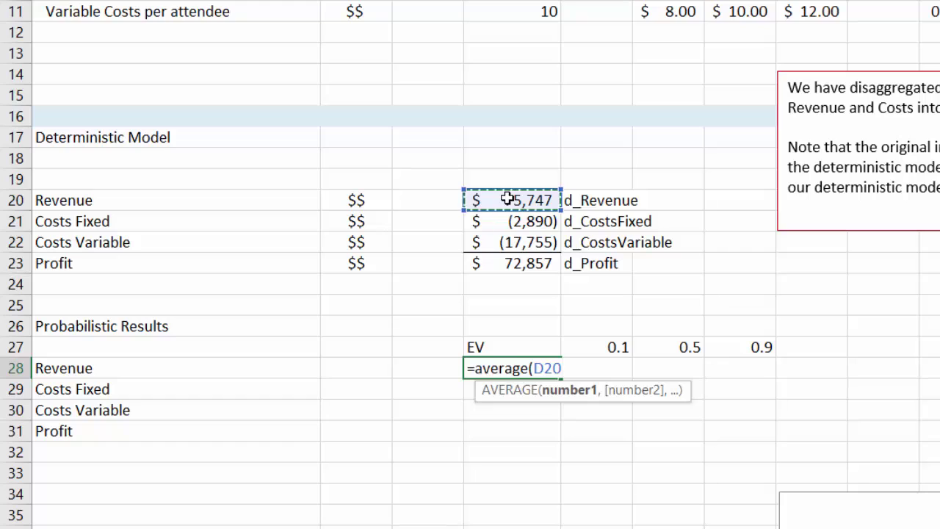
{"action": "key", "text": "ctrl+Return"}
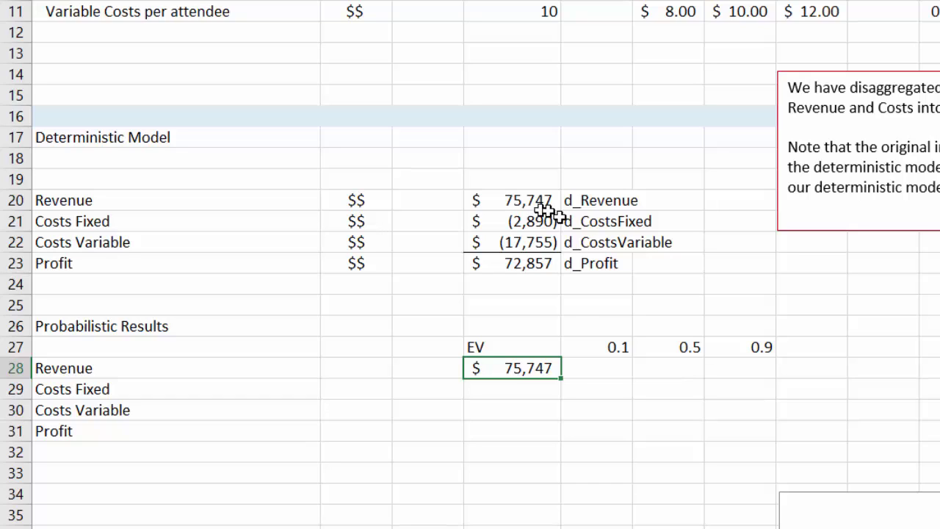
{"action": "left_click_drag", "start_coordinate": [560, 378], "coordinate": [558, 441]}
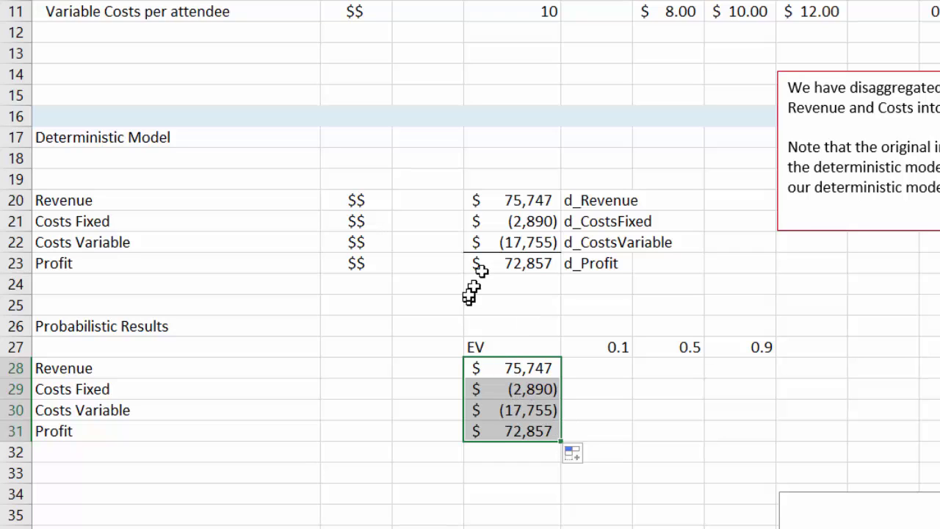
Calculate the 0.1 percentile of revenue in E28 with the formula =PERCENTILE.EXC(D20,E27)
{"action": "left_click", "coordinate": [595, 363]}
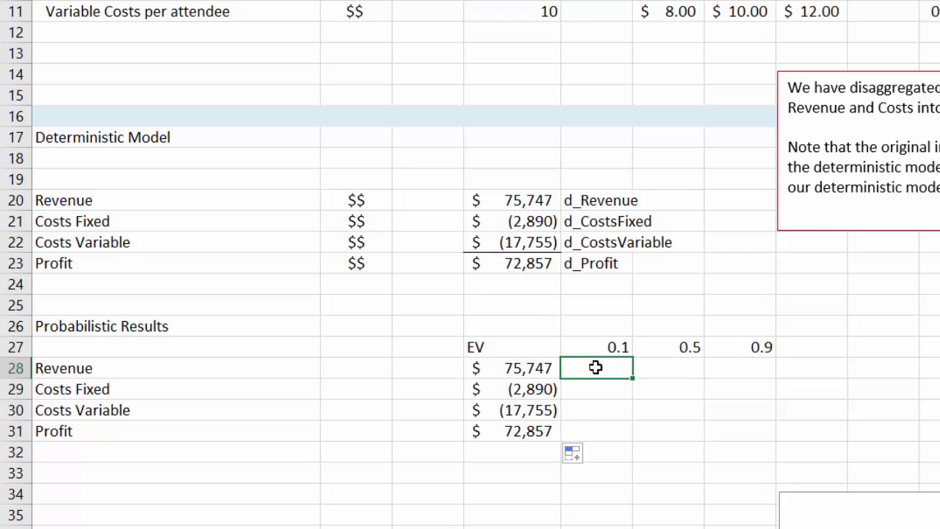
{"action": "type", "text": "="}
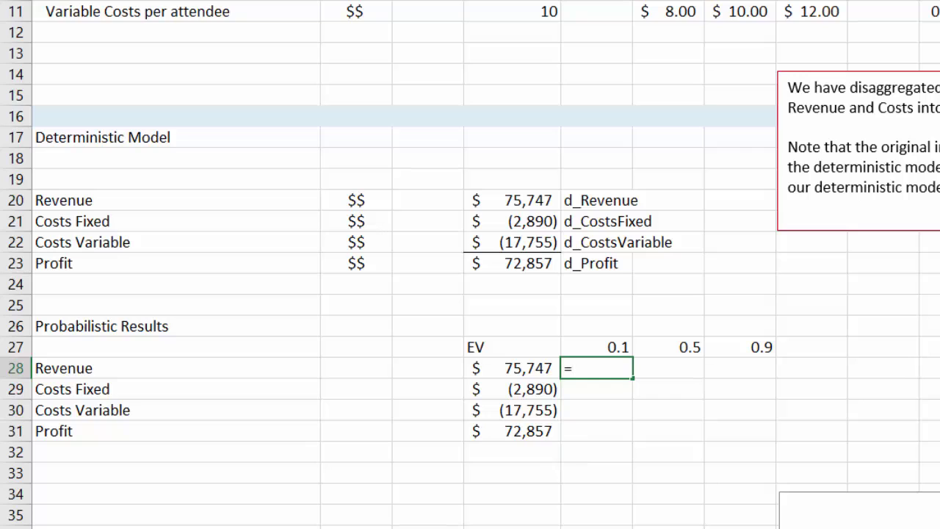
{"action": "type", "text": "percent"}
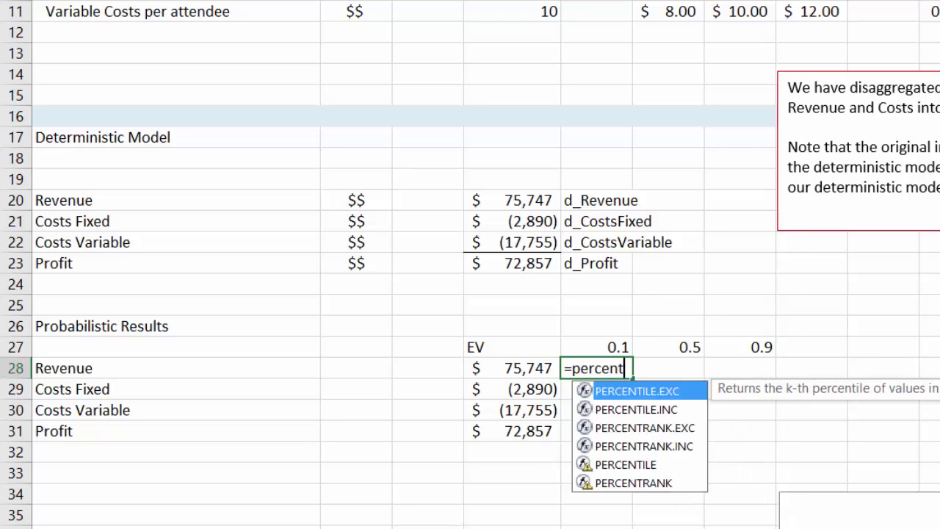
{"action": "type", "text": "ile"}
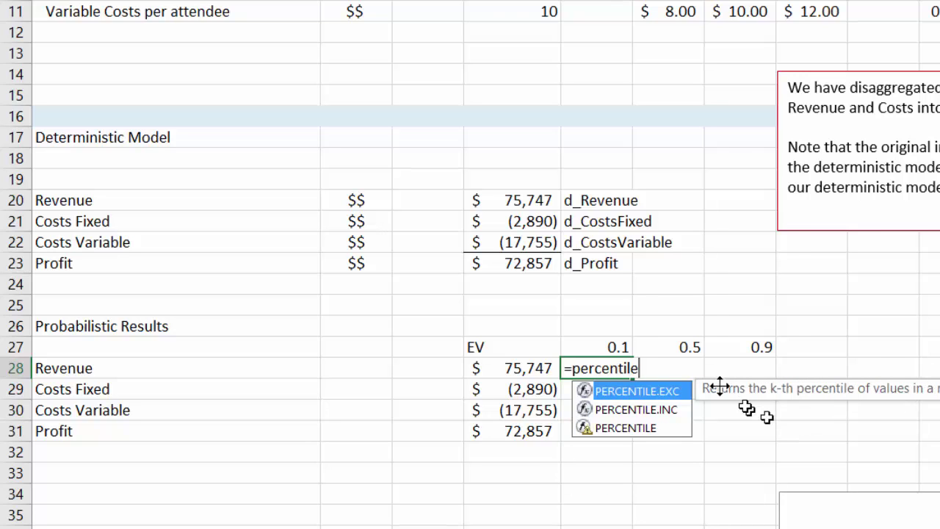
{"action": "double_click", "coordinate": [622, 390]}
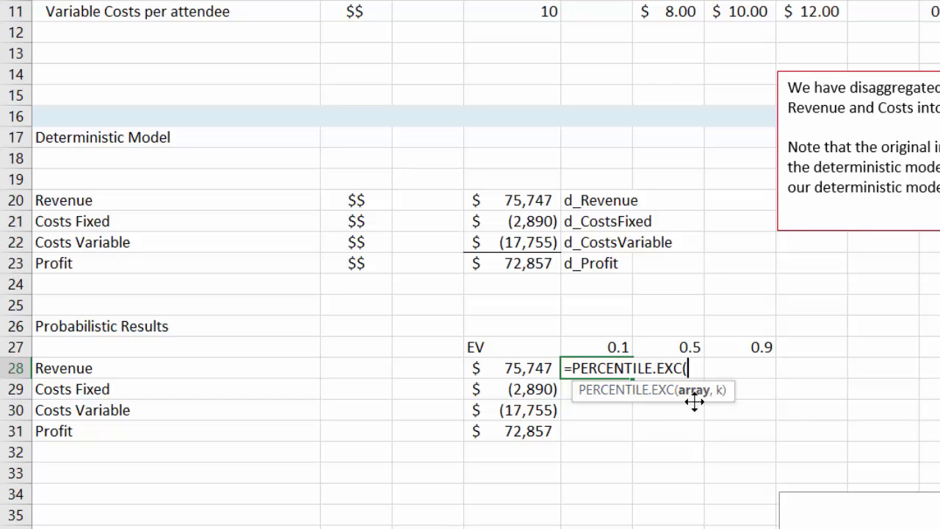
{"action": "left_click", "coordinate": [529, 199]}
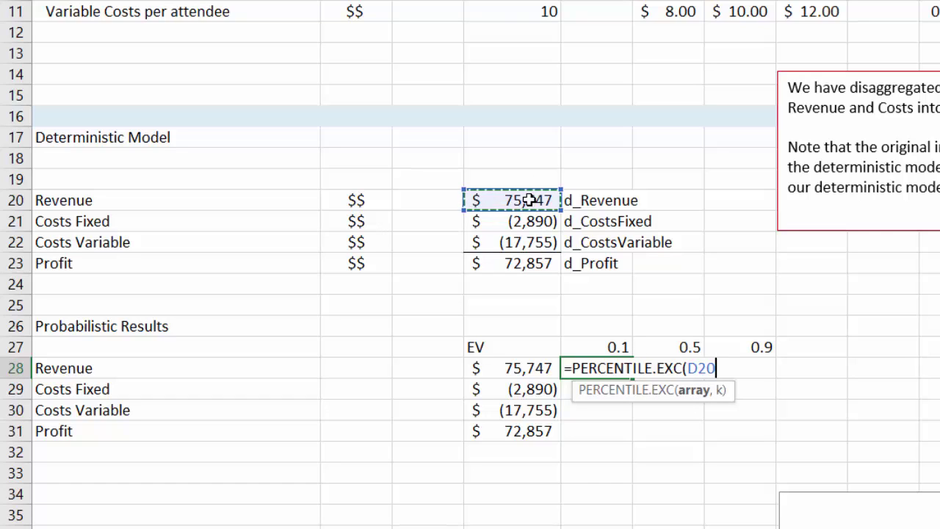
{"action": "type", "text": ","}
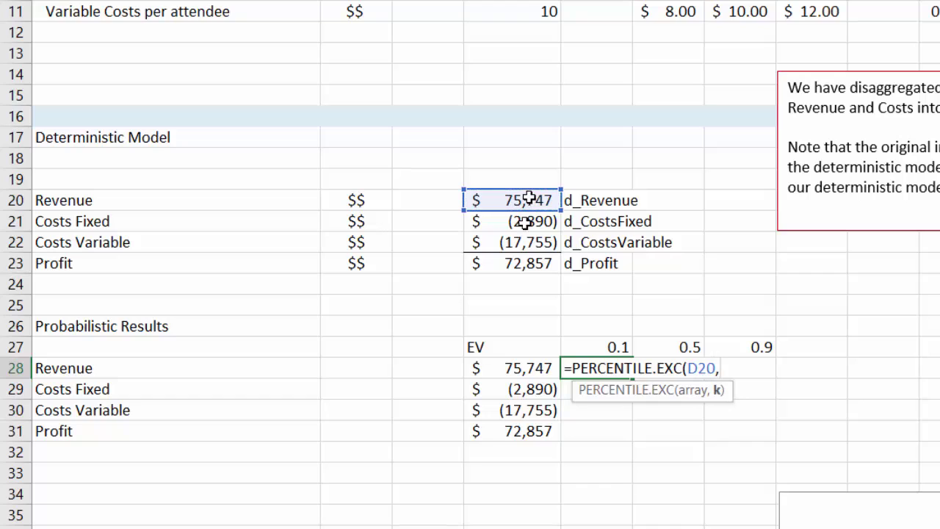
{"action": "left_click", "coordinate": [600, 347]}
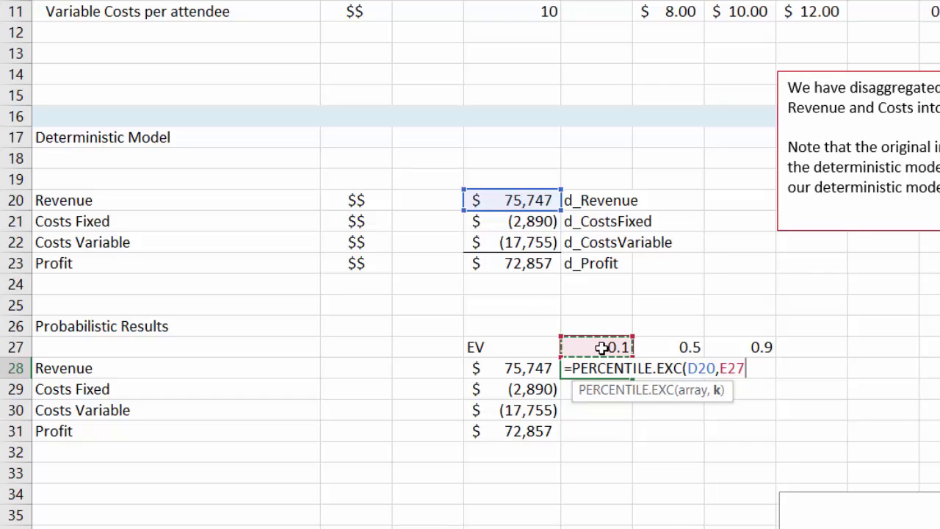
{"action": "type", "text": ")"}
{"action": "key", "text": "ctrl+Return"}
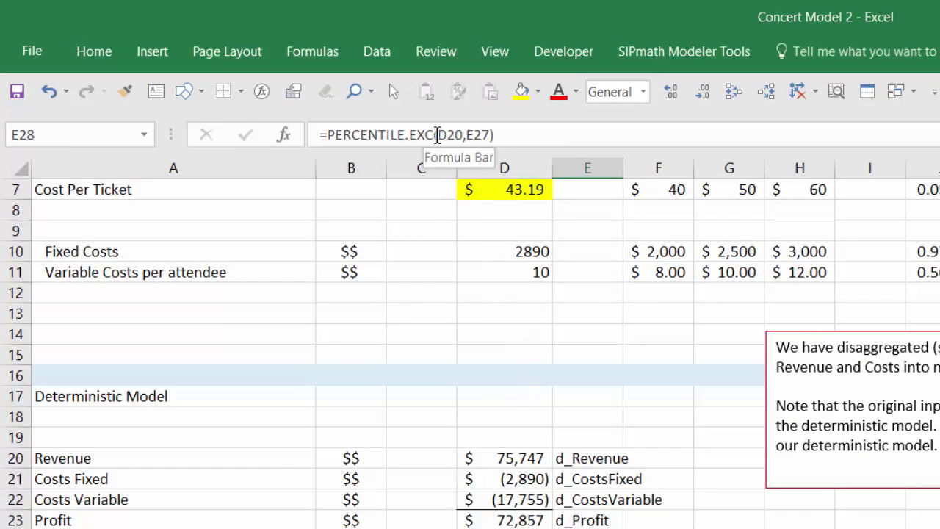
Make the E28 formula copyable by locking column D and row 27, giving =PERCENTILE.EXC($D20,E$27)
{"action": "left_click", "coordinate": [436, 135]}
{"action": "type", "text": "$"}
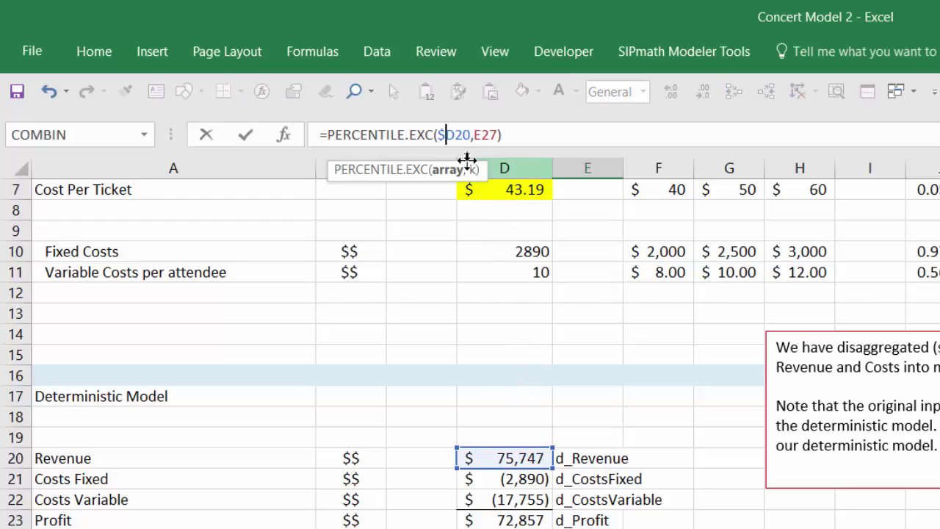
{"action": "key", "text": "Right"}
{"action": "key", "text": "Right"}
{"action": "key", "text": "Right"}
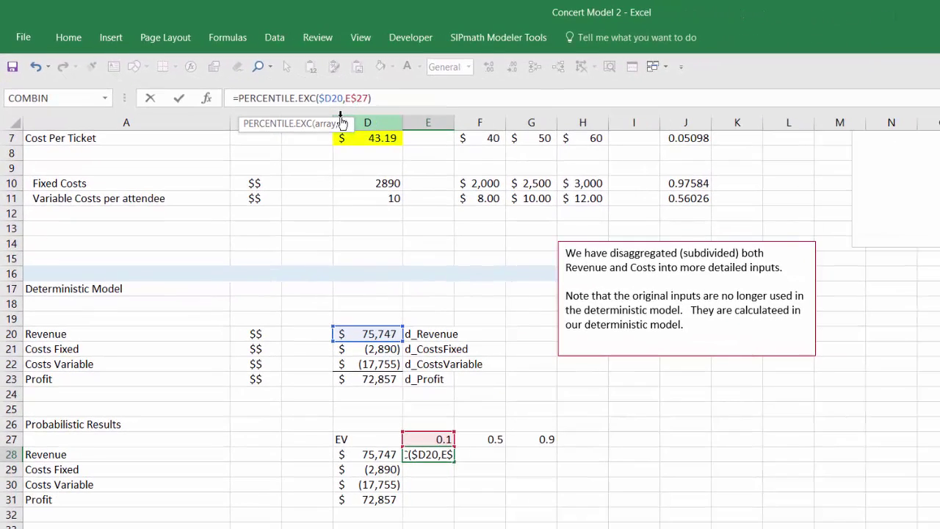
{"action": "type", "text": "$"}
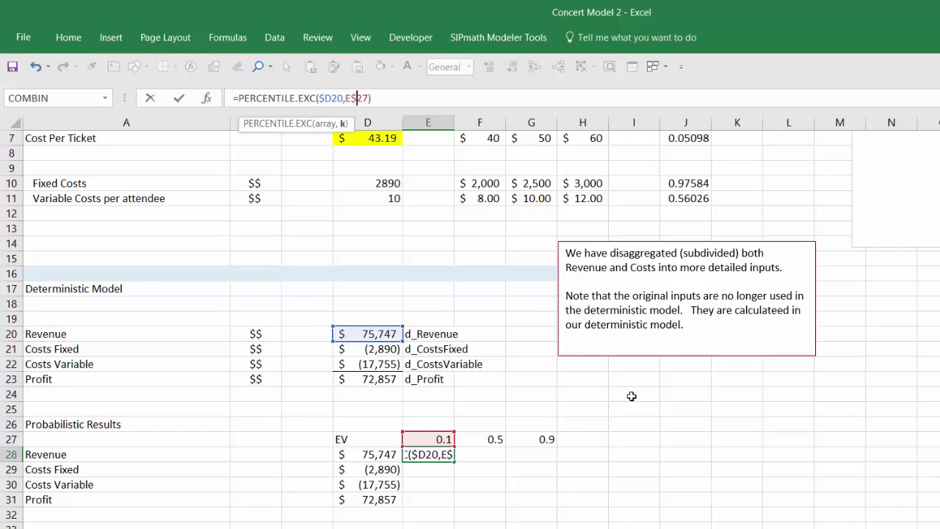
{"action": "key", "text": "ctrl+Return"}
Copy the percentile formula from E28 across the range E28 to G31
{"action": "key", "text": "ctrl+c"}
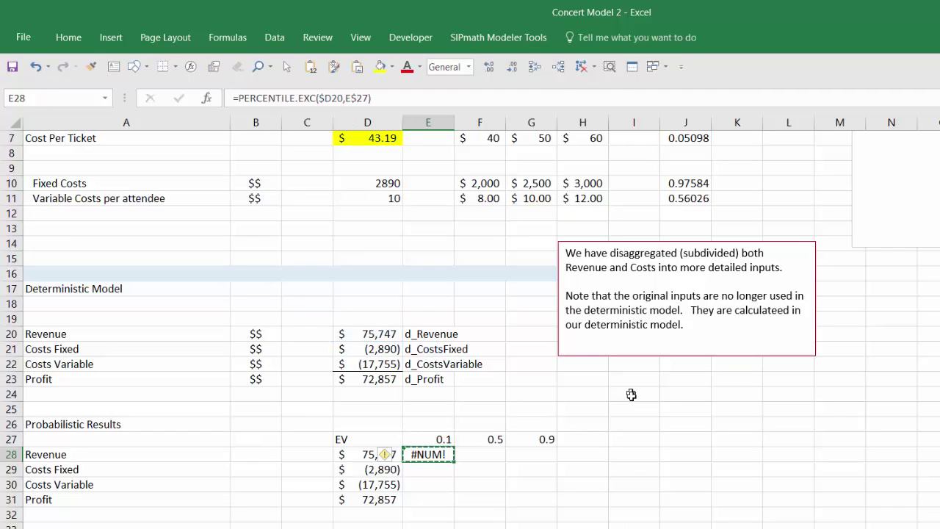
{"action": "key", "text": "shift+Down"}
{"action": "key", "text": "shift+Down"}
{"action": "key", "text": "shift+Down"}
{"action": "key", "text": "shift+Right"}
{"action": "key", "text": "shift+Right"}
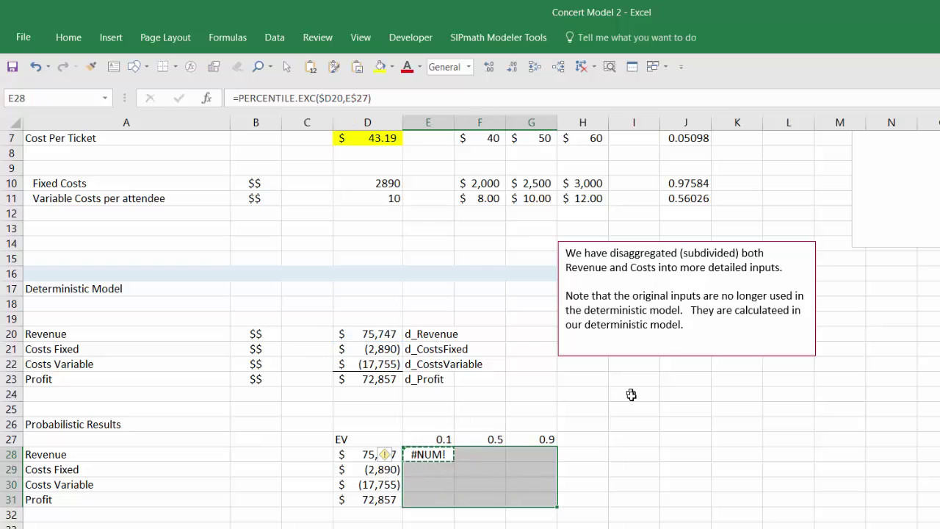
{"action": "key", "text": "ctrl+v"}
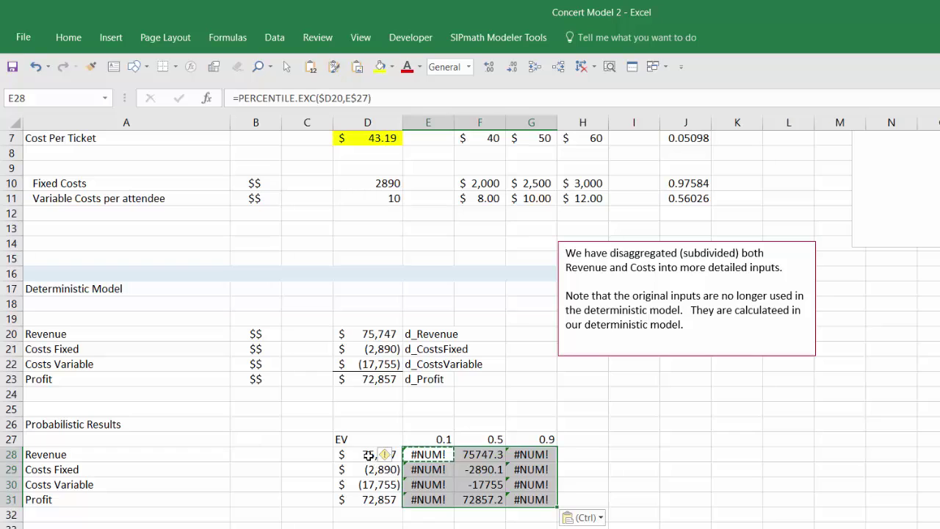
Run SIPmath Get Stats on the results range D28 to G31 so its formulas use the simulation trials
{"action": "left_click_drag", "start_coordinate": [373, 453], "coordinate": [512, 503]}
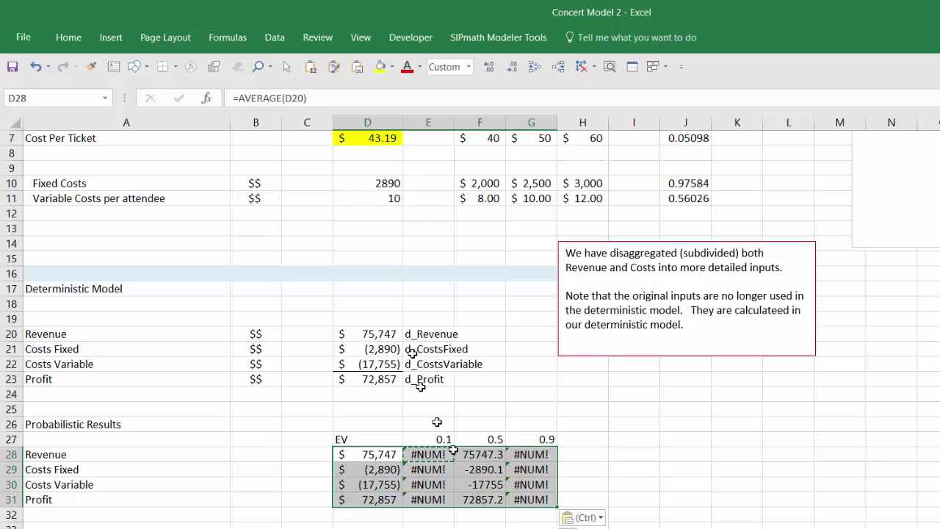
{"action": "left_click", "coordinate": [484, 38]}
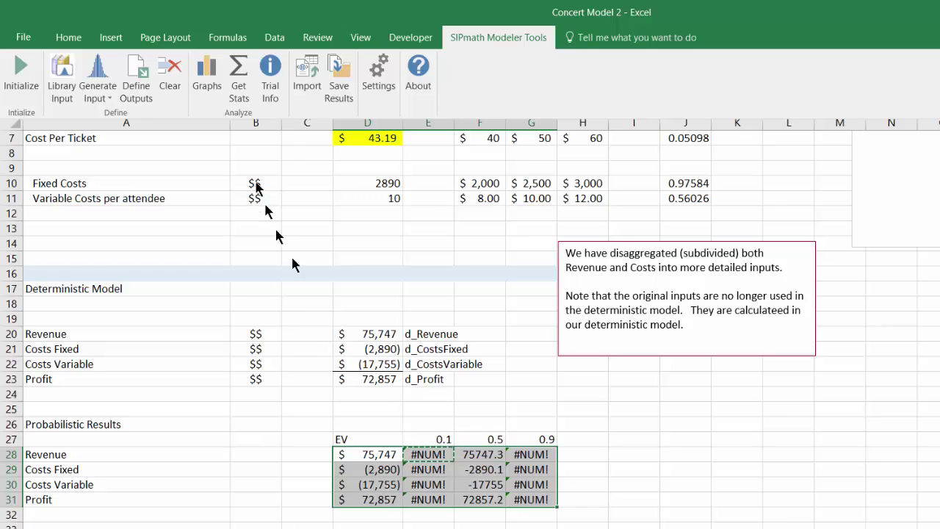
{"action": "left_click", "coordinate": [238, 69]}
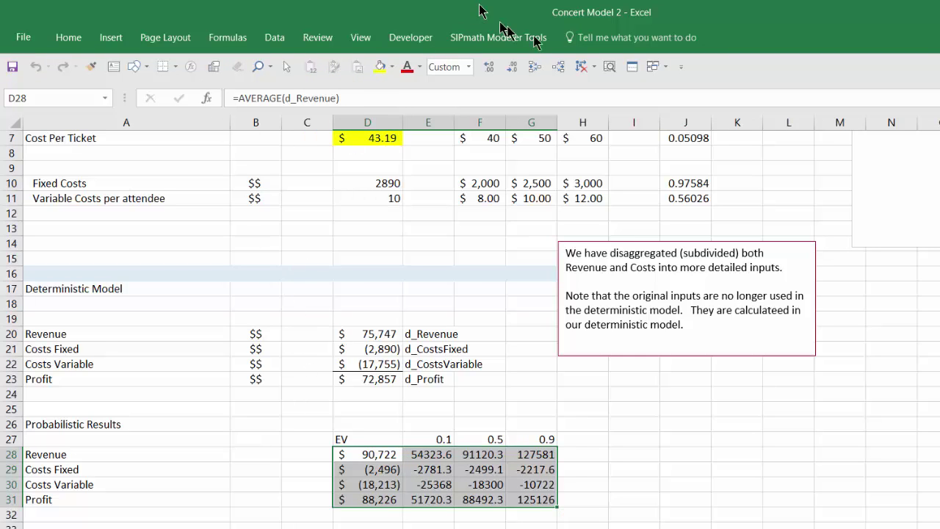
Format the probabilistic results in D28 to G31 in comma style with no decimal places
{"action": "left_click", "coordinate": [88, 37]}
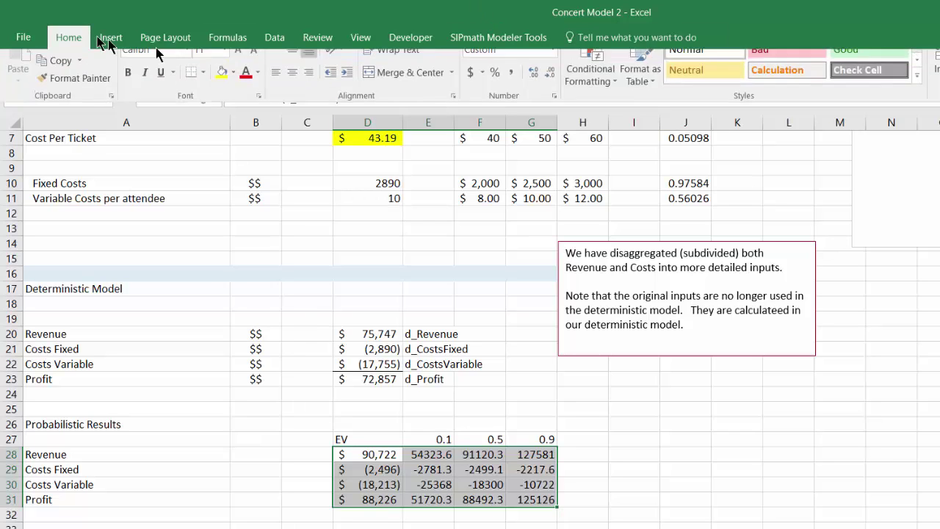
{"action": "left_click", "coordinate": [511, 88]}
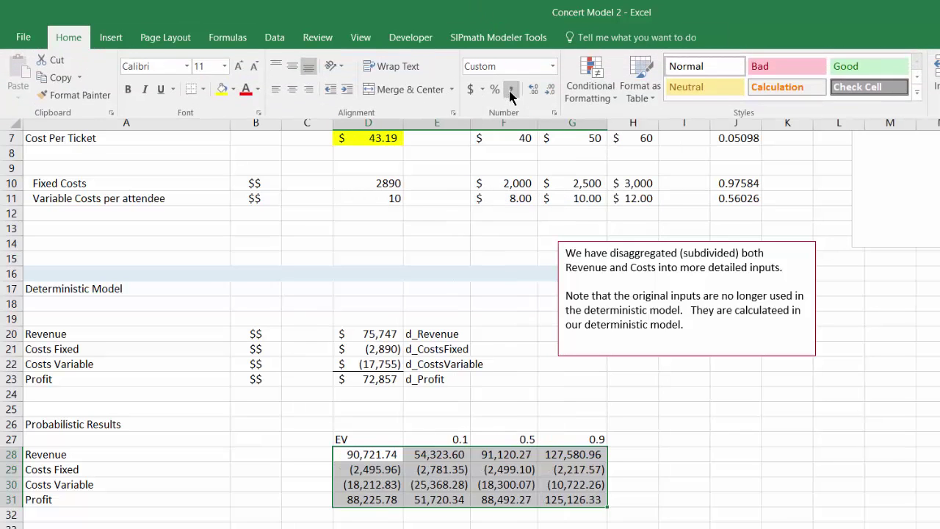
{"action": "left_click", "coordinate": [550, 90]}
{"action": "left_click", "coordinate": [550, 91]}
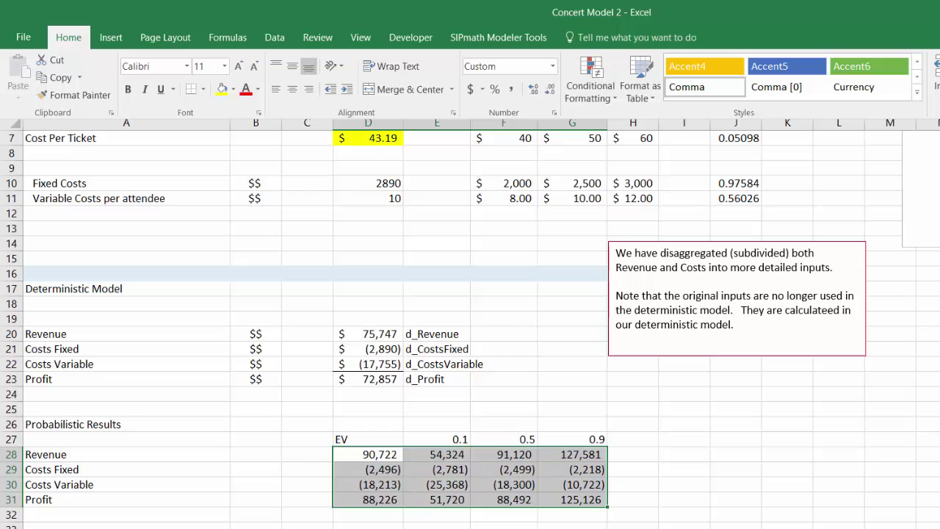
{"action": "left_click", "coordinate": [398, 526]}
{"action": "left_click", "coordinate": [426, 527]}
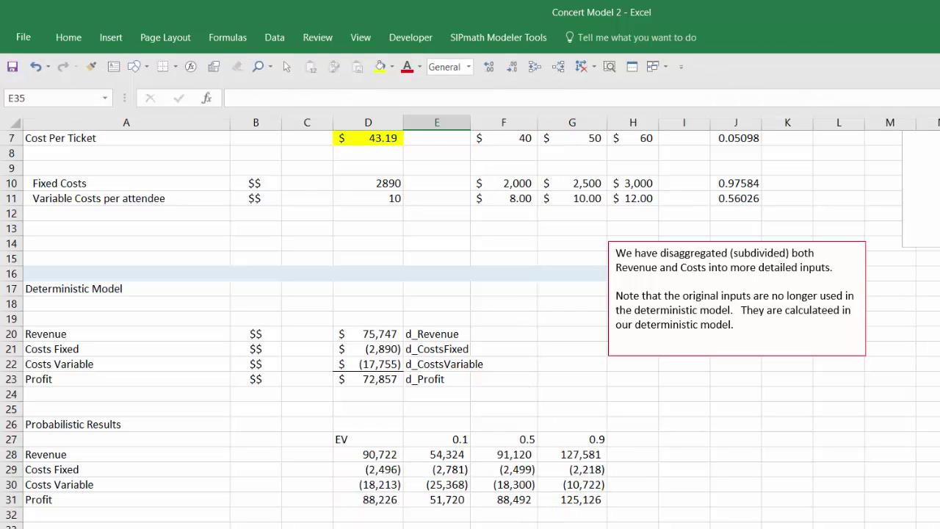
Select the percentile headings 0.1, 0.5 and 0.9 in cells E27 to G27
{"action": "scroll", "coordinate": [936, 499], "scroll_direction": "down", "scroll_amount": 5}
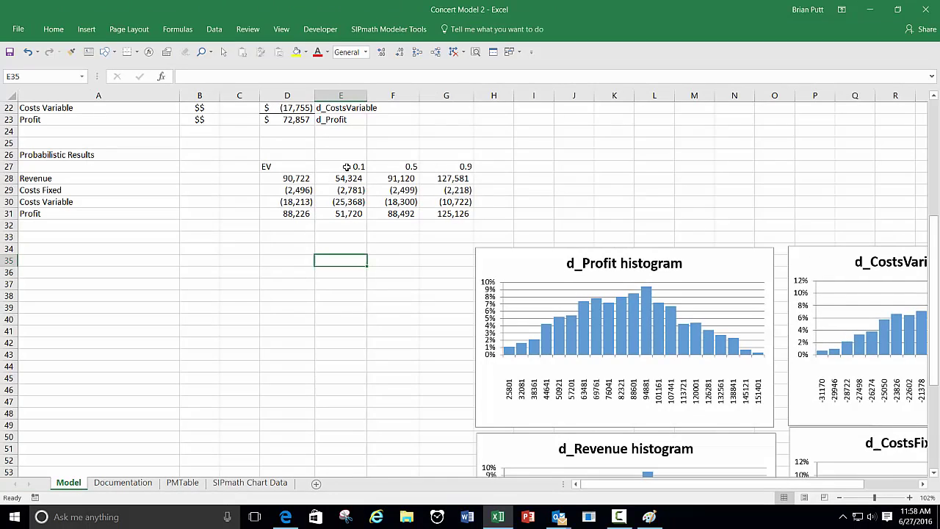
{"action": "left_click_drag", "start_coordinate": [318, 146], "coordinate": [435, 163]}
{"action": "left_click_drag", "start_coordinate": [435, 163], "coordinate": [435, 163]}
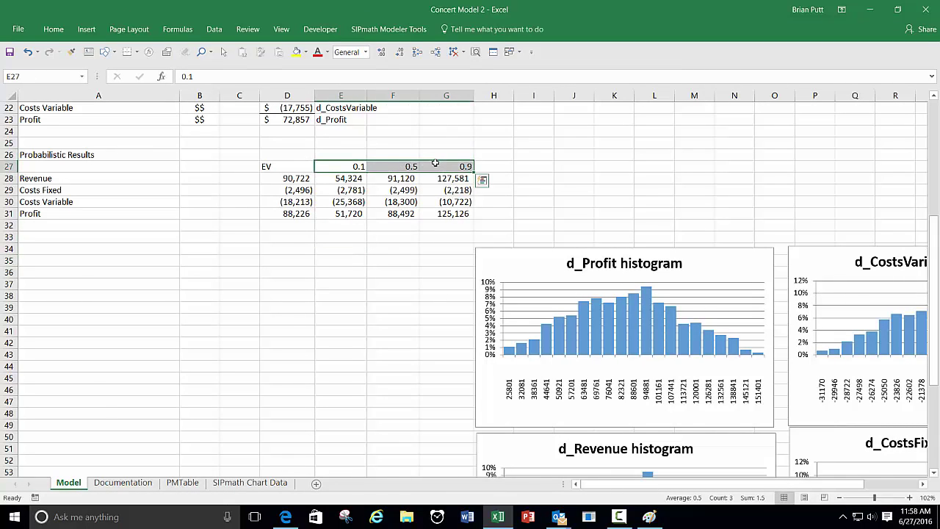